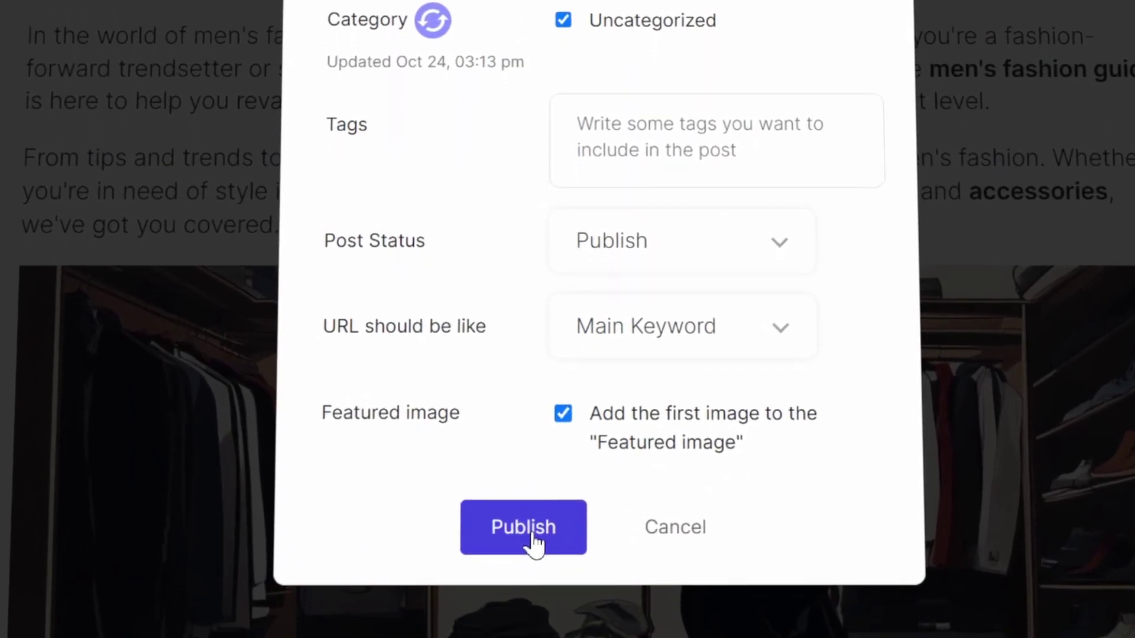
Publish the men's fashion guide to WordPress with Post Status left as Publish
{"action": "left_click", "coordinate": [533, 514]}
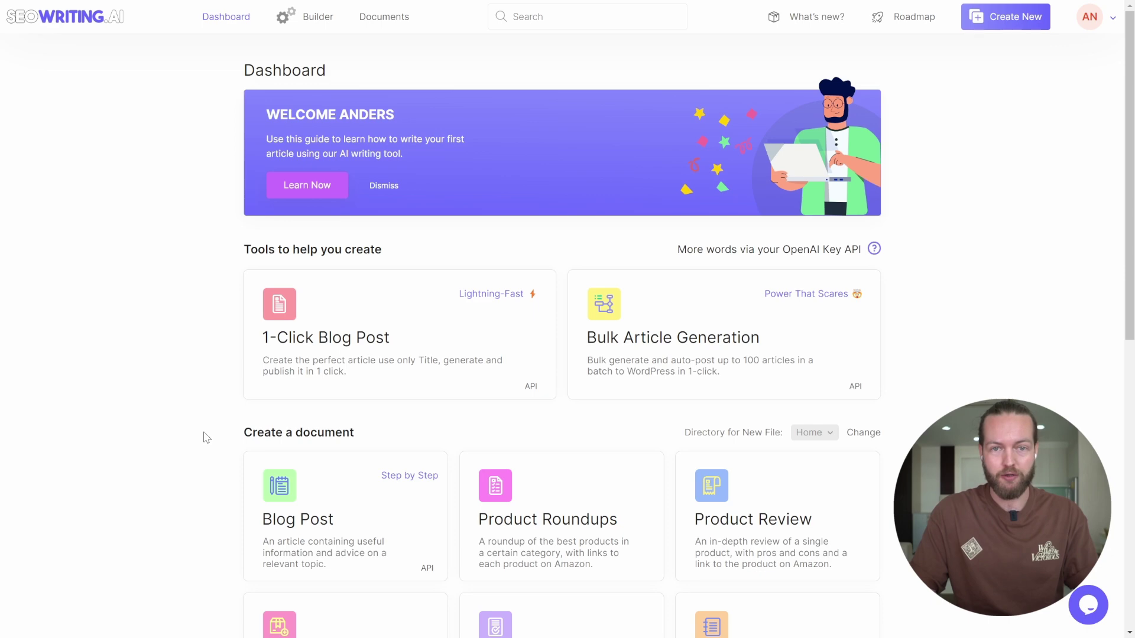
{"action": "scroll", "coordinate": [225, 359], "scroll_direction": "down", "scroll_amount": 1}
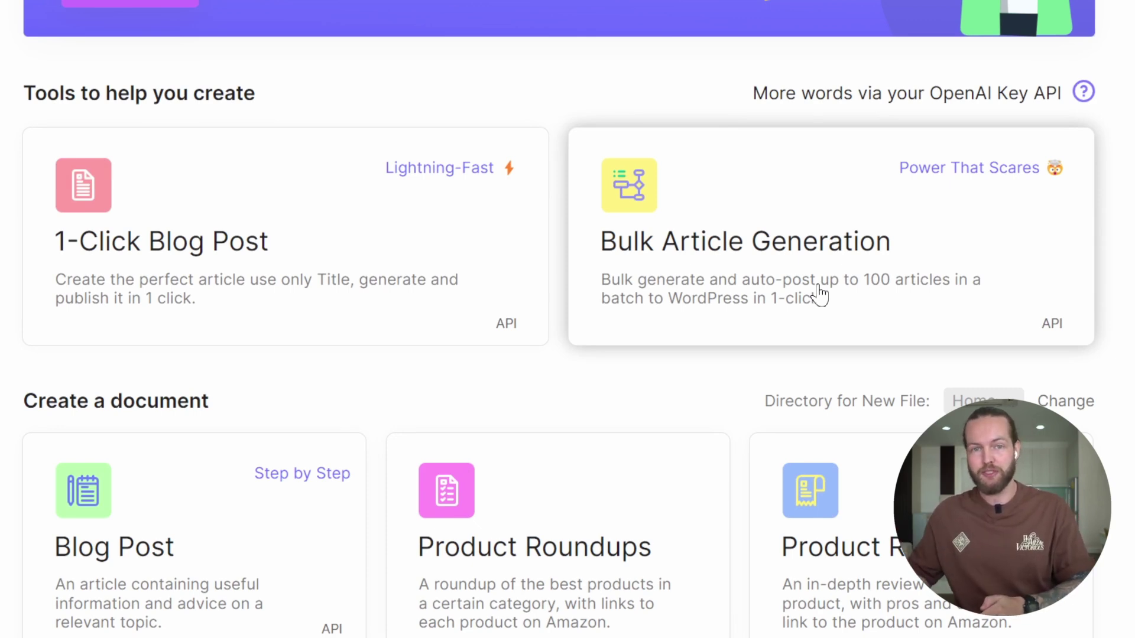
{"action": "scroll", "coordinate": [743, 414], "scroll_direction": "down", "scroll_amount": 1}
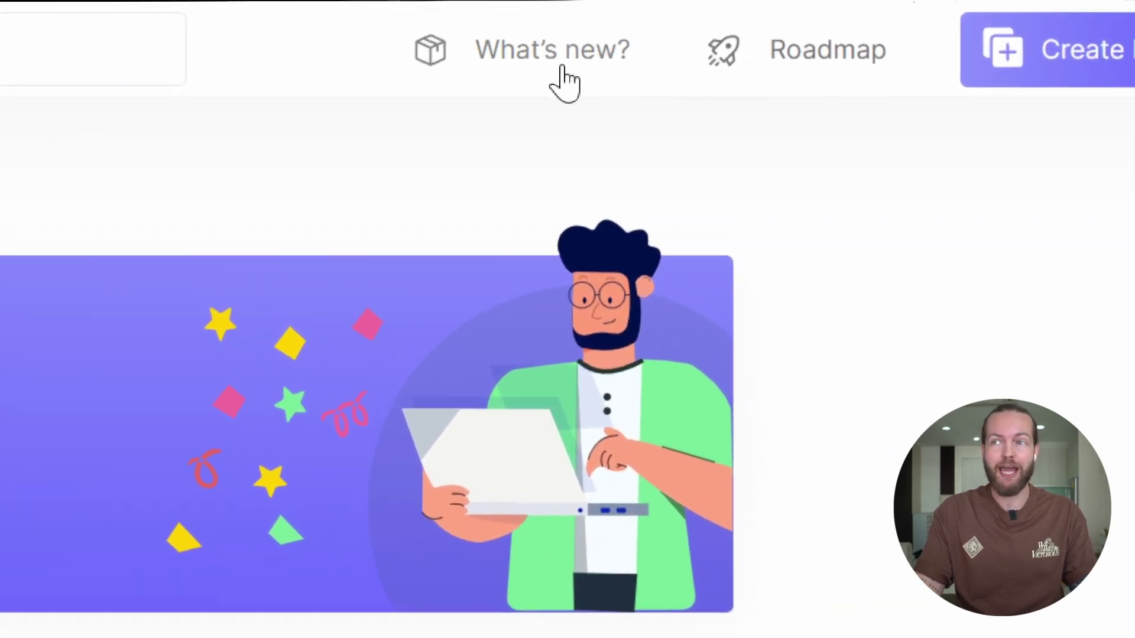
Show the Roadmap and scroll its Planned, In Progress and Complete columns
{"action": "left_click", "coordinate": [800, 61]}
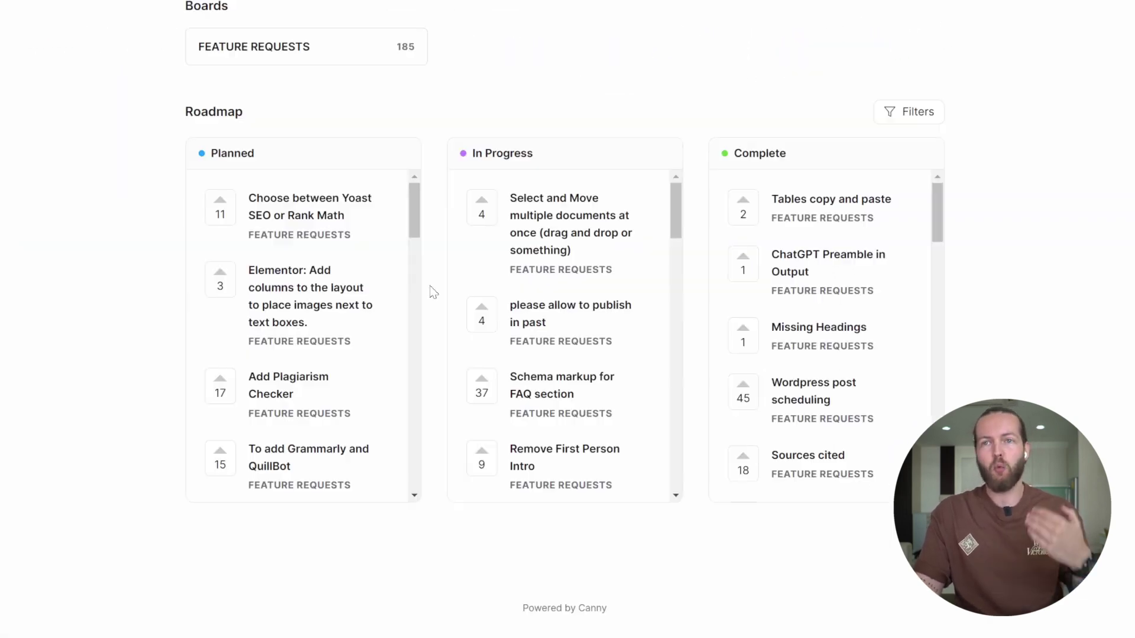
{"action": "left_click_drag", "start_coordinate": [414, 223], "coordinate": [411, 319]}
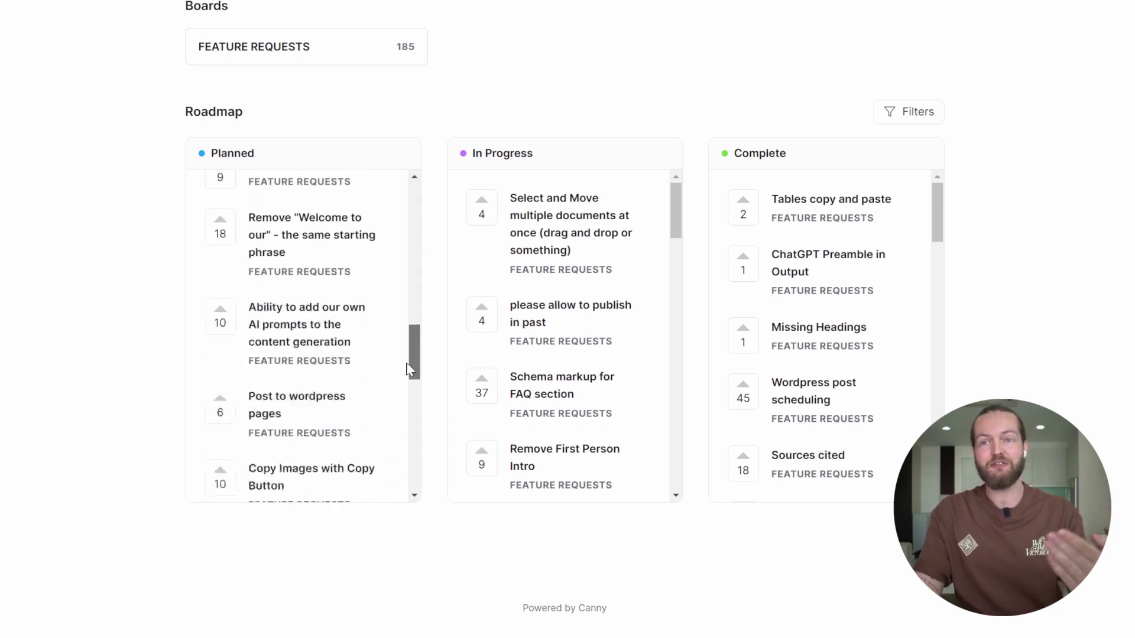
{"action": "left_click_drag", "start_coordinate": [412, 324], "coordinate": [413, 460]}
{"action": "left_click_drag", "start_coordinate": [676, 211], "coordinate": [678, 239]}
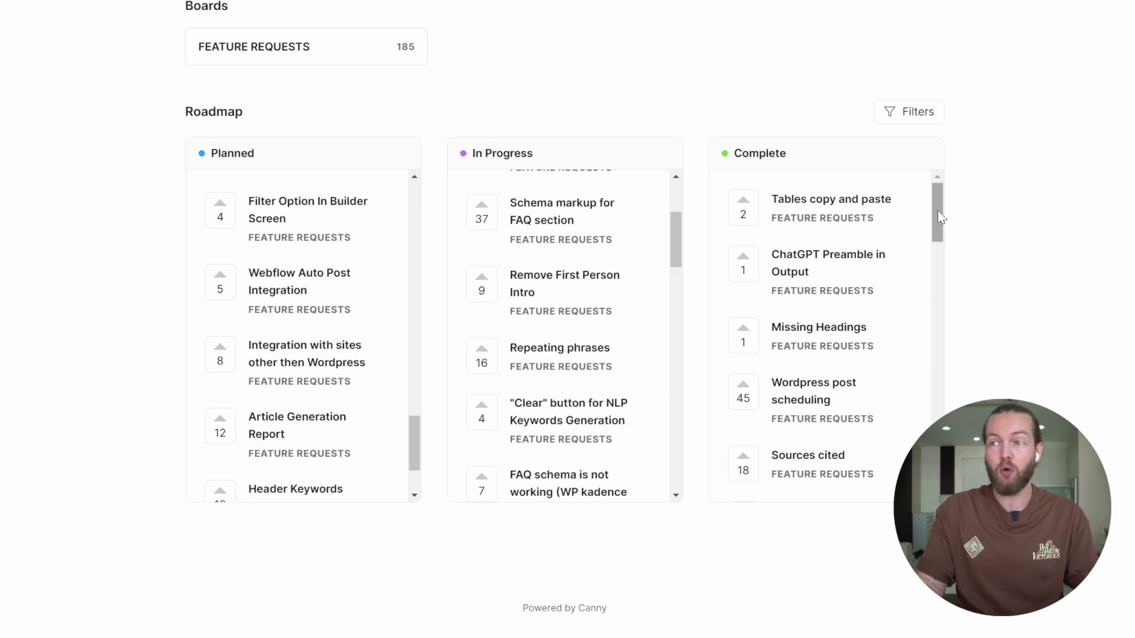
{"action": "left_click_drag", "start_coordinate": [940, 218], "coordinate": [939, 405]}
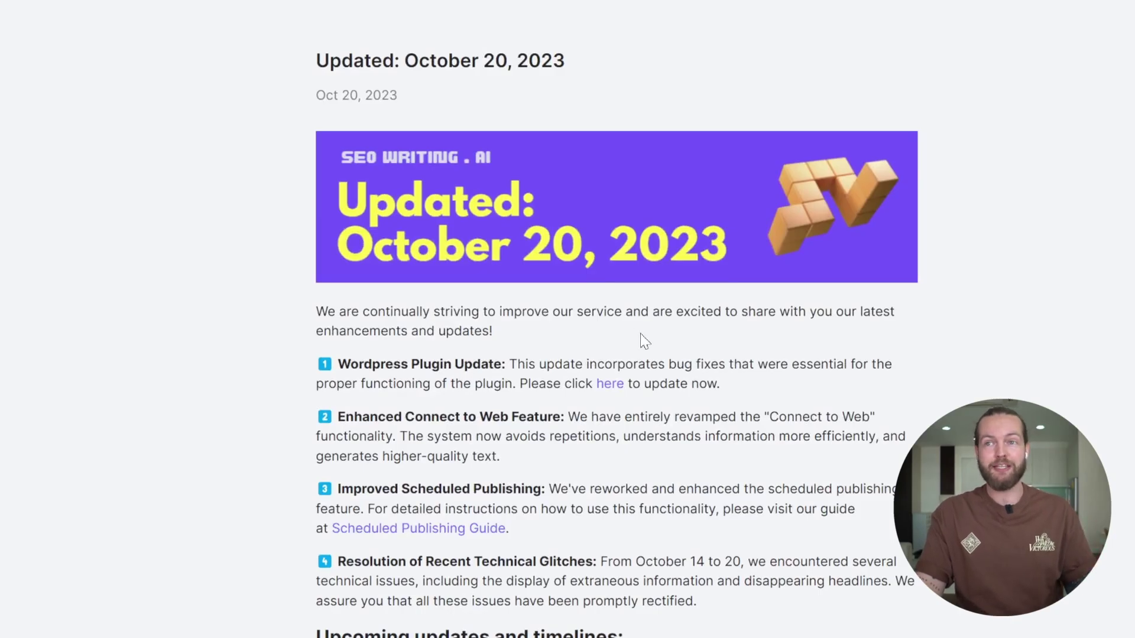
Read the October 20, 2023 update notes on Connect to Web with three source URLs
{"action": "scroll", "coordinate": [644, 341], "scroll_direction": "down", "scroll_amount": 2}
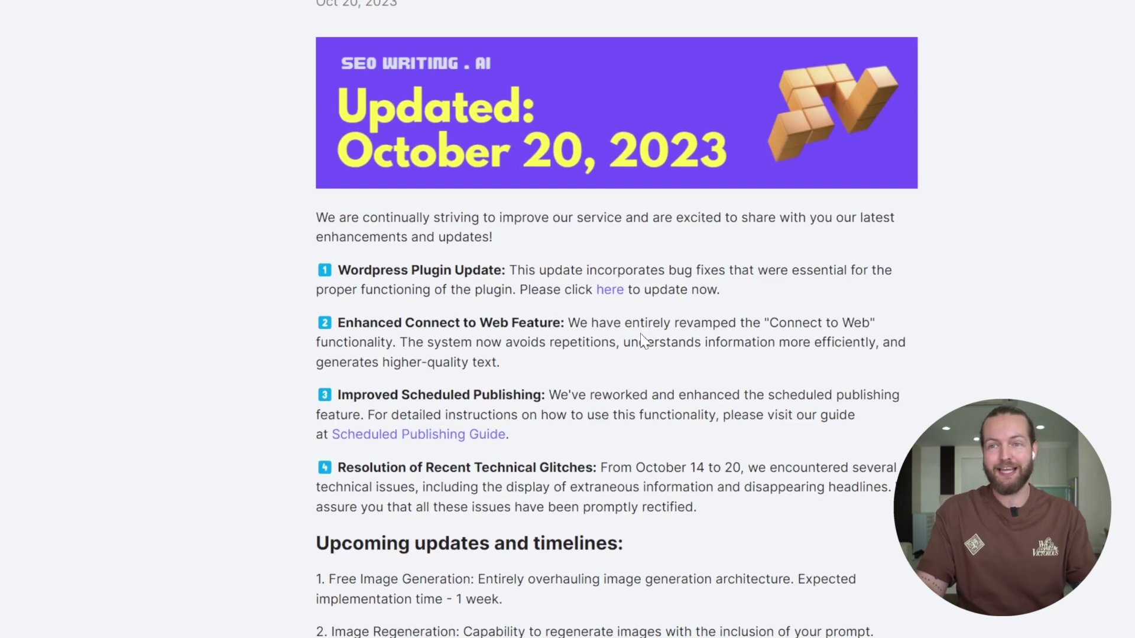
{"action": "scroll", "coordinate": [644, 342], "scroll_direction": "down", "scroll_amount": 2}
{"action": "mouse_move", "coordinate": [317, 175]}
{"action": "left_mouse_down"}
{"action": "mouse_move", "coordinate": [393, 190]}
{"action": "mouse_move", "coordinate": [677, 414]}
{"action": "left_mouse_up"}
{"action": "scroll", "coordinate": [735, 432], "scroll_direction": "down", "scroll_amount": 2}
{"action": "mouse_move", "coordinate": [317, 355]}
{"action": "left_mouse_down"}
{"action": "mouse_move", "coordinate": [451, 393]}
{"action": "mouse_move", "coordinate": [628, 355]}
{"action": "left_mouse_up"}
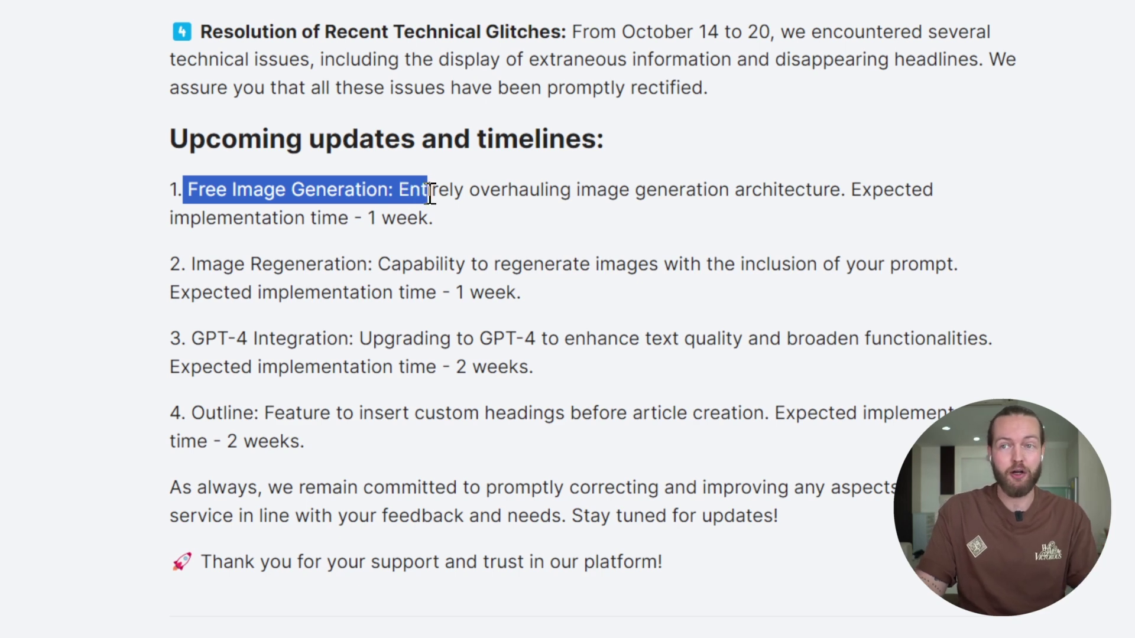
{"action": "left_click", "coordinate": [591, 191]}
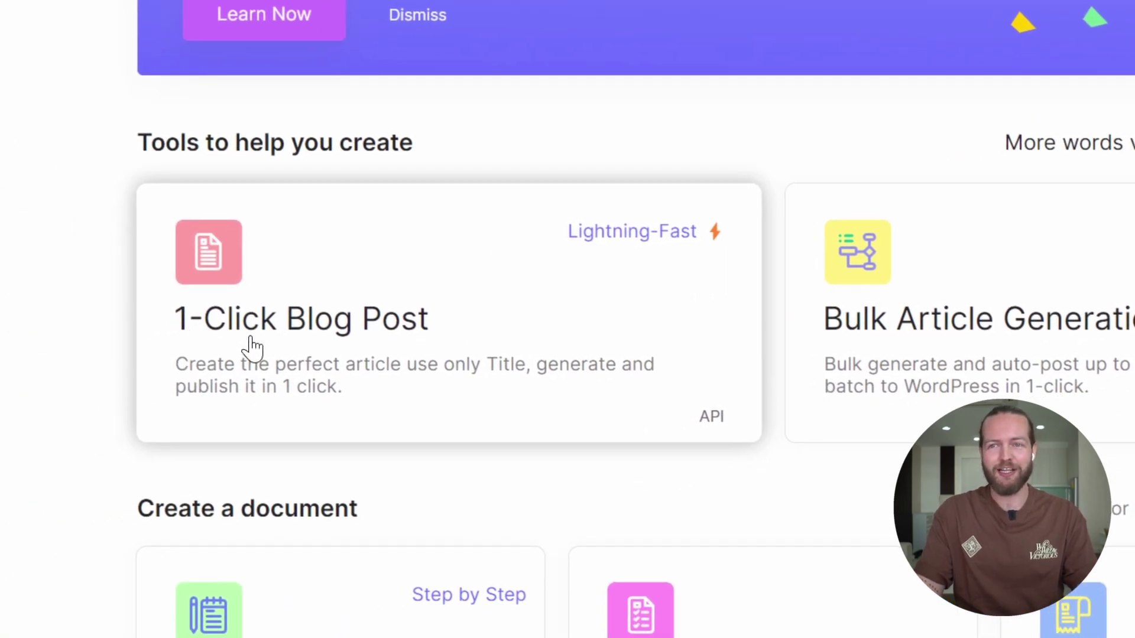
Start a new 1-Click Blog Post from the dashboard
{"action": "left_click", "coordinate": [253, 349]}
{"action": "scroll", "coordinate": [1129, 195], "scroll_direction": "down", "scroll_amount": 5}
{"action": "scroll", "coordinate": [1129, 195], "scroll_direction": "down", "scroll_amount": 3}
{"action": "mouse_move", "coordinate": [1129, 195]}
{"action": "left_mouse_down"}
{"action": "mouse_move", "coordinate": [1127, 437]}
{"action": "mouse_move", "coordinate": [1124, 99]}
{"action": "left_mouse_up"}
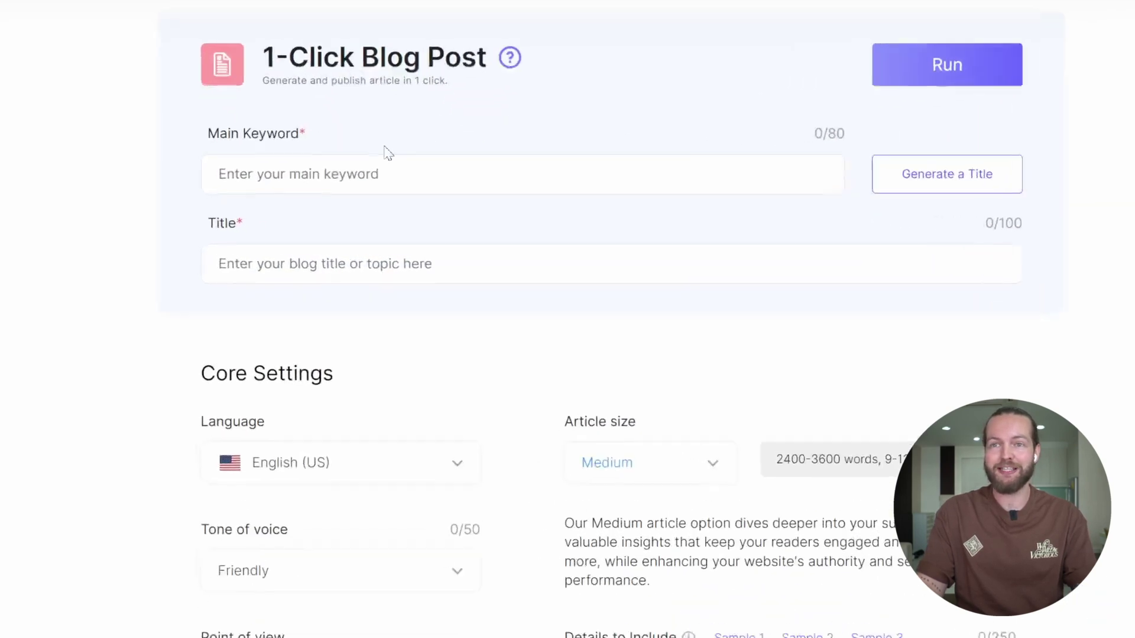
Enter keyword 'mens fashion' and generate the title 'Revamp Your Wardrobe with Our Latest Mens Fashion Guide'
{"action": "left_click", "coordinate": [352, 185]}
{"action": "type", "text": "mens fashion"}
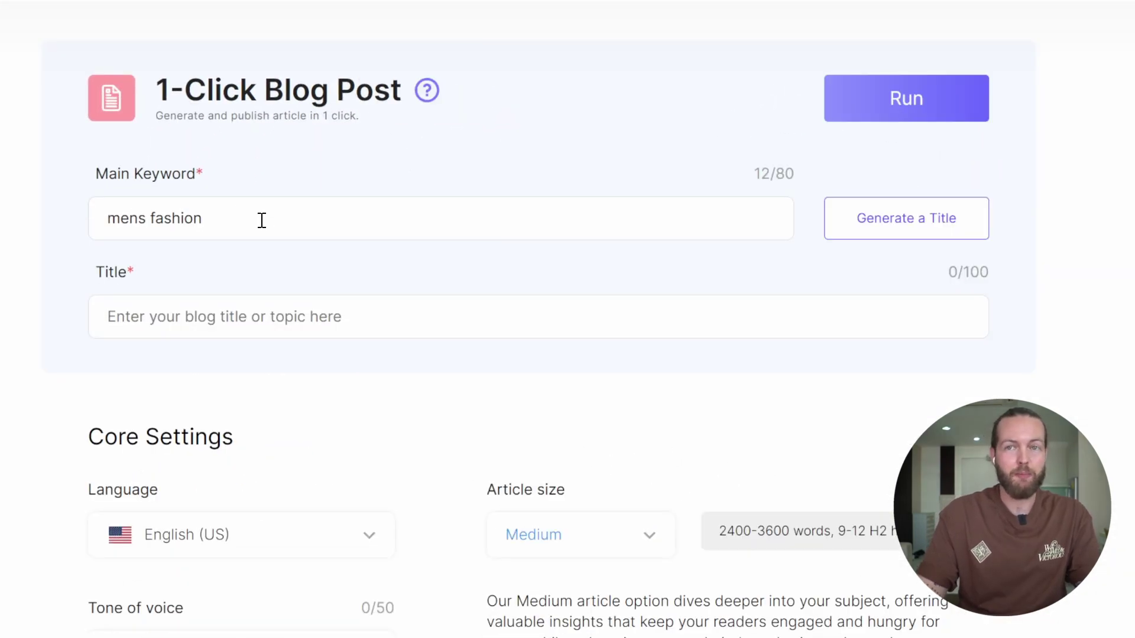
{"action": "left_click", "coordinate": [912, 230]}
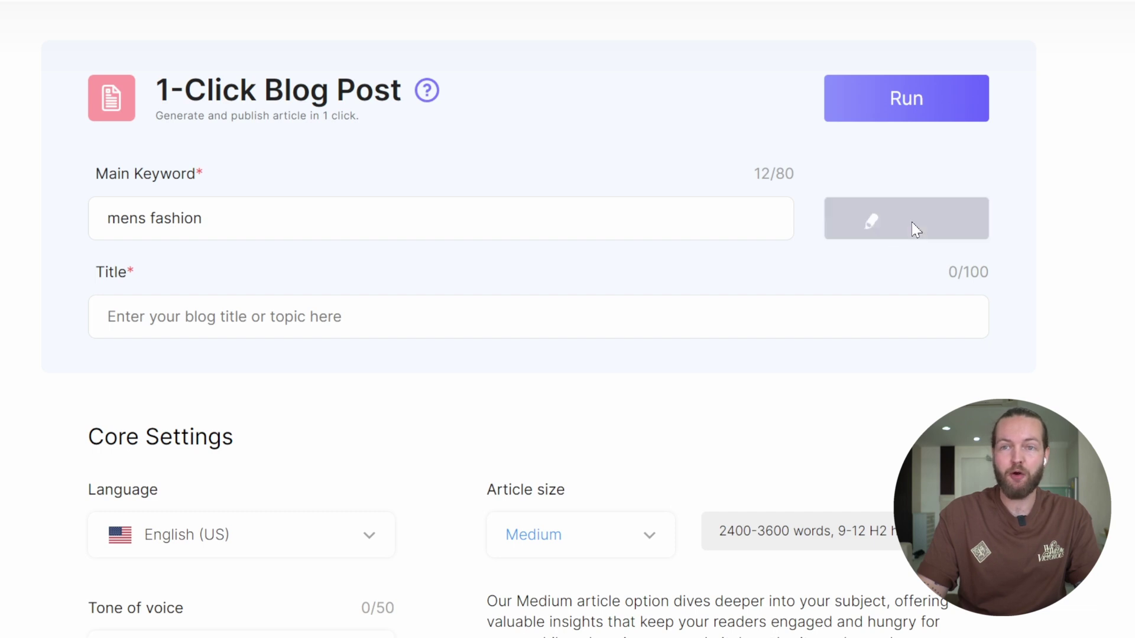
{"action": "left_click_drag", "start_coordinate": [108, 317], "coordinate": [258, 320]}
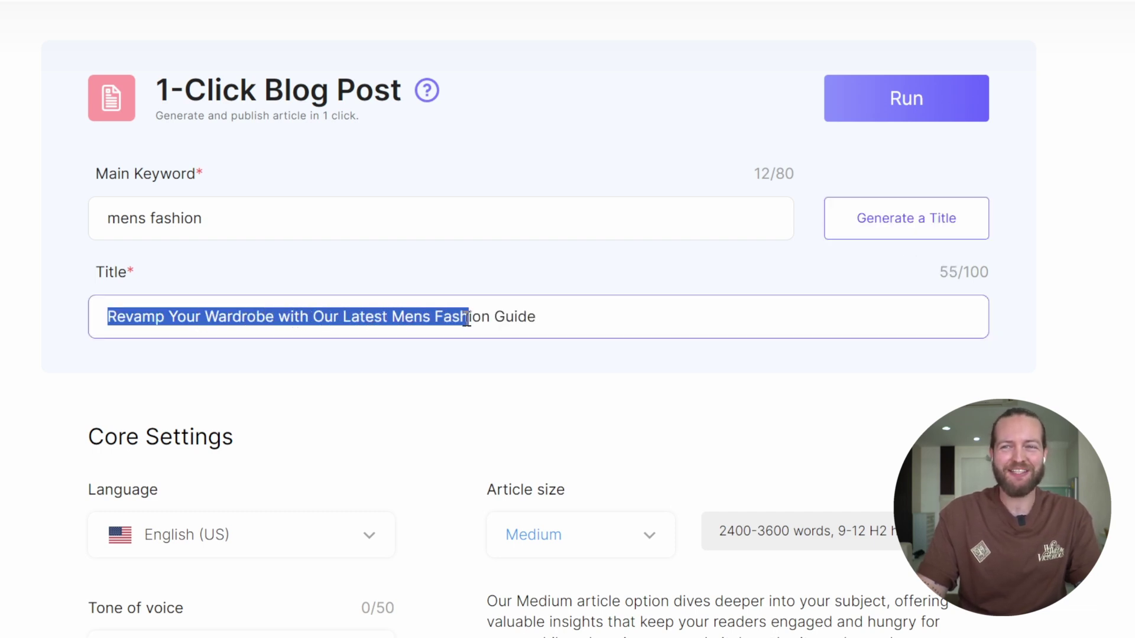
{"action": "left_click", "coordinate": [598, 394]}
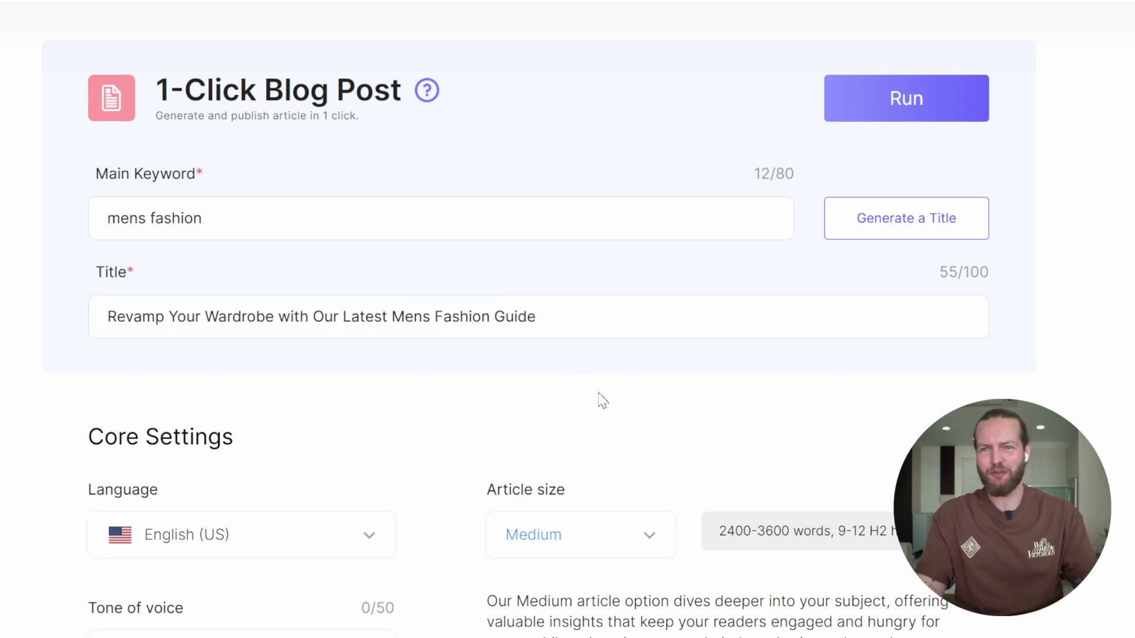
Keep the language as English (US) and set the article size to Small
{"action": "scroll", "coordinate": [481, 406], "scroll_direction": "down", "scroll_amount": 5}
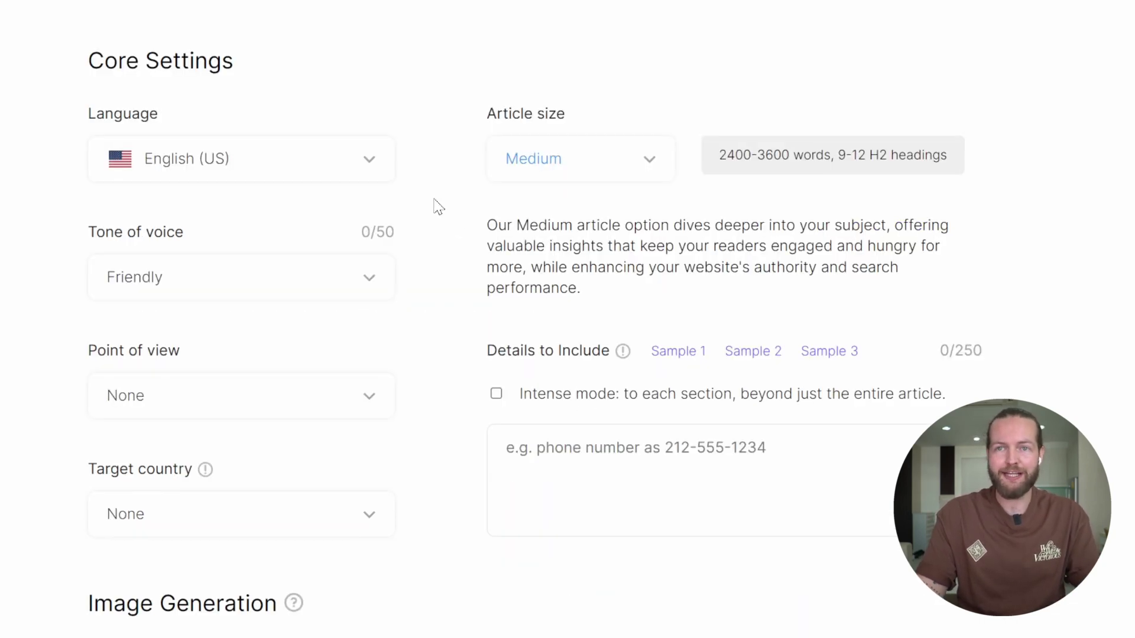
{"action": "left_click", "coordinate": [366, 161]}
{"action": "mouse_move", "coordinate": [388, 233]}
{"action": "left_mouse_down"}
{"action": "mouse_move", "coordinate": [387, 398]}
{"action": "mouse_move", "coordinate": [388, 375]}
{"action": "left_mouse_up"}
{"action": "left_click", "coordinate": [559, 133]}
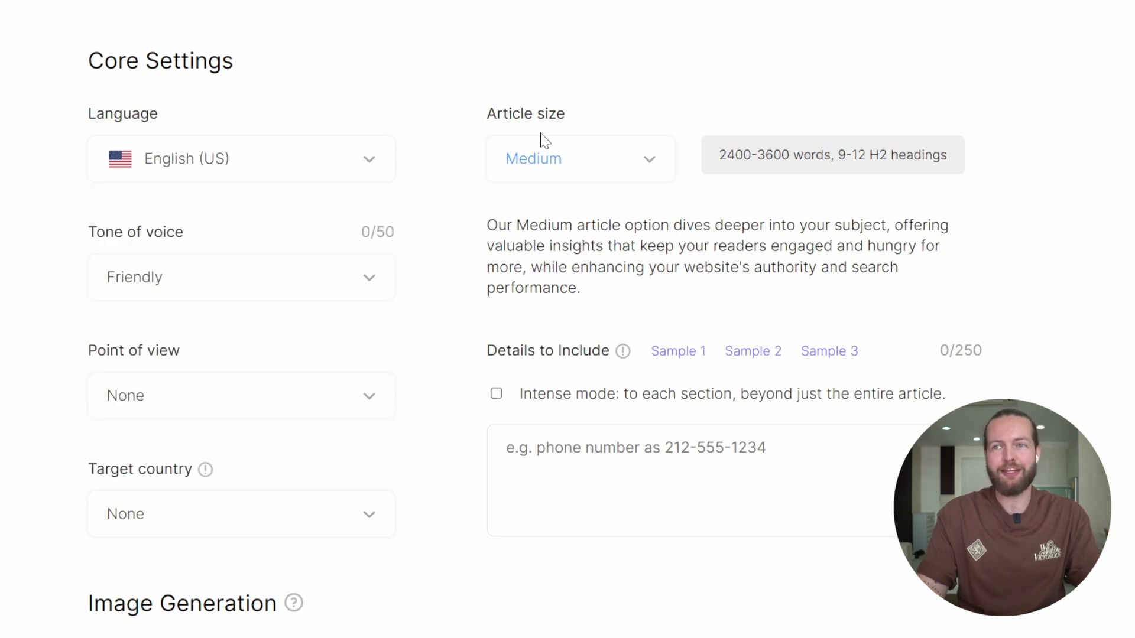
{"action": "left_click", "coordinate": [650, 163]}
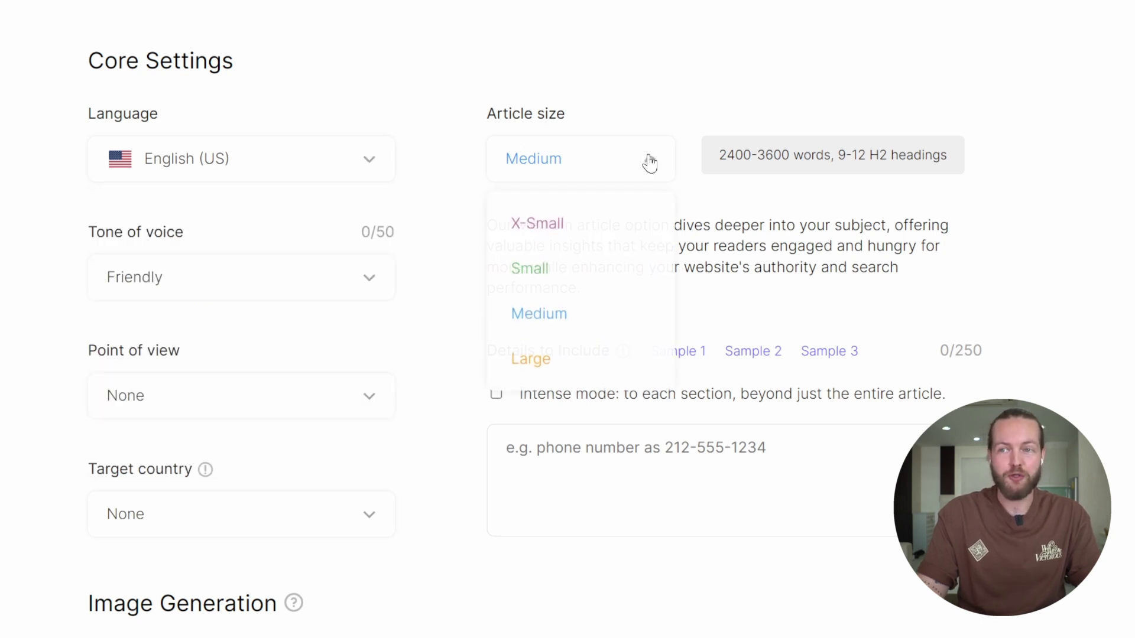
{"action": "left_click", "coordinate": [559, 370]}
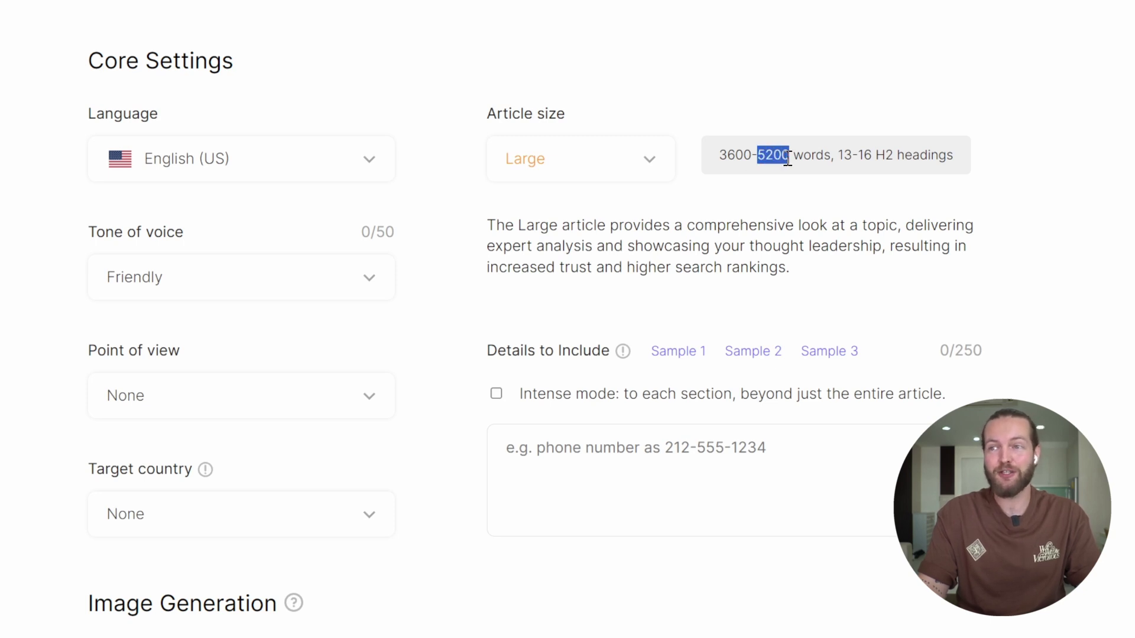
{"action": "left_click", "coordinate": [558, 169]}
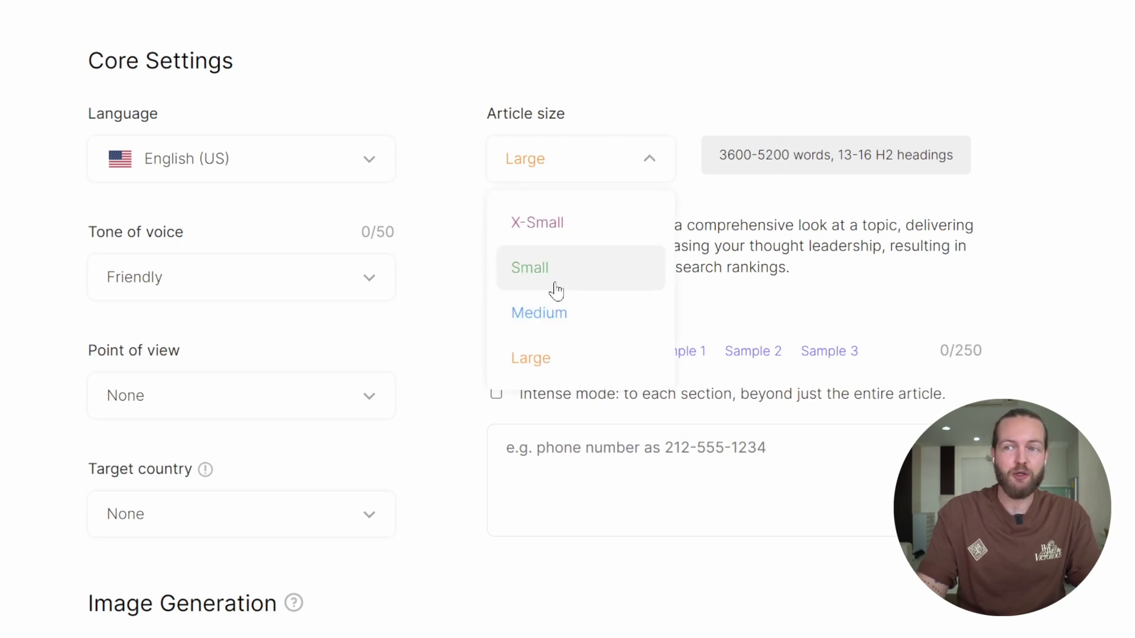
{"action": "left_click", "coordinate": [590, 281]}
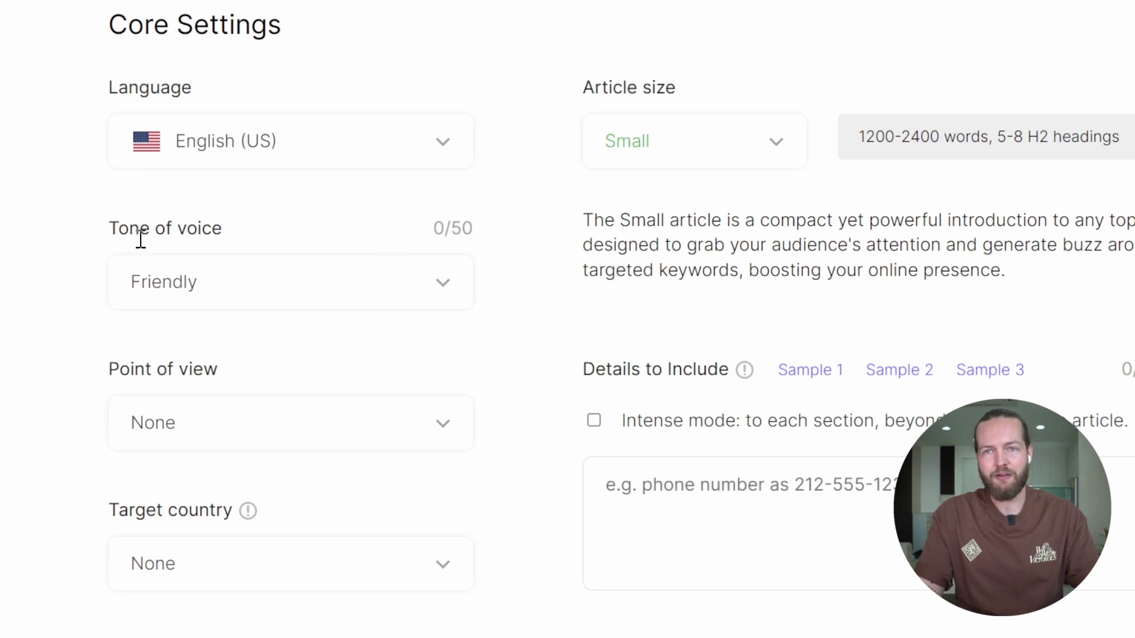
Set an Informational tone, second-person point of view and United States as target country
{"action": "left_click", "coordinate": [259, 288]}
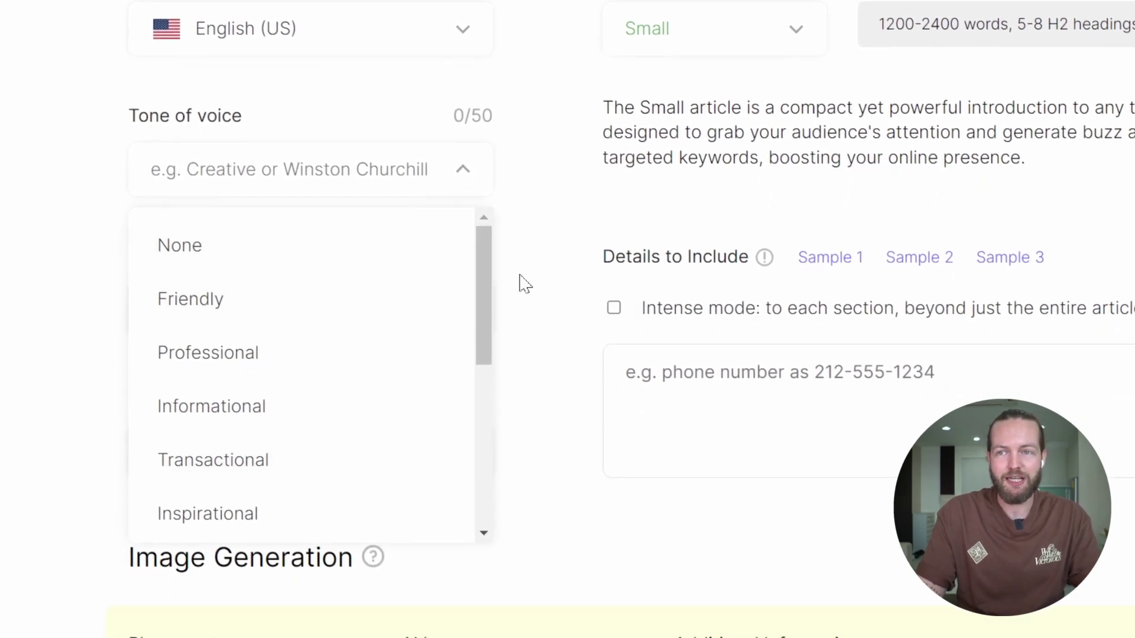
{"action": "mouse_move", "coordinate": [487, 307]}
{"action": "left_mouse_down"}
{"action": "mouse_move", "coordinate": [485, 482]}
{"action": "mouse_move", "coordinate": [488, 346]}
{"action": "left_mouse_up"}
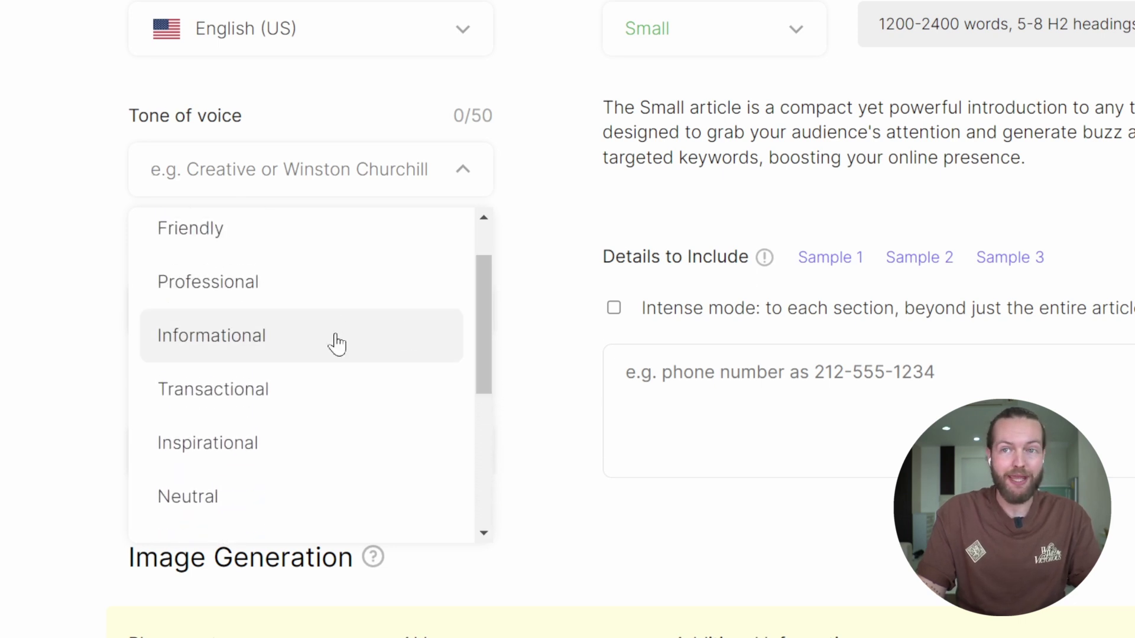
{"action": "left_click", "coordinate": [335, 342]}
{"action": "left_click_drag", "start_coordinate": [124, 266], "coordinate": [283, 266]}
{"action": "left_click", "coordinate": [351, 278]}
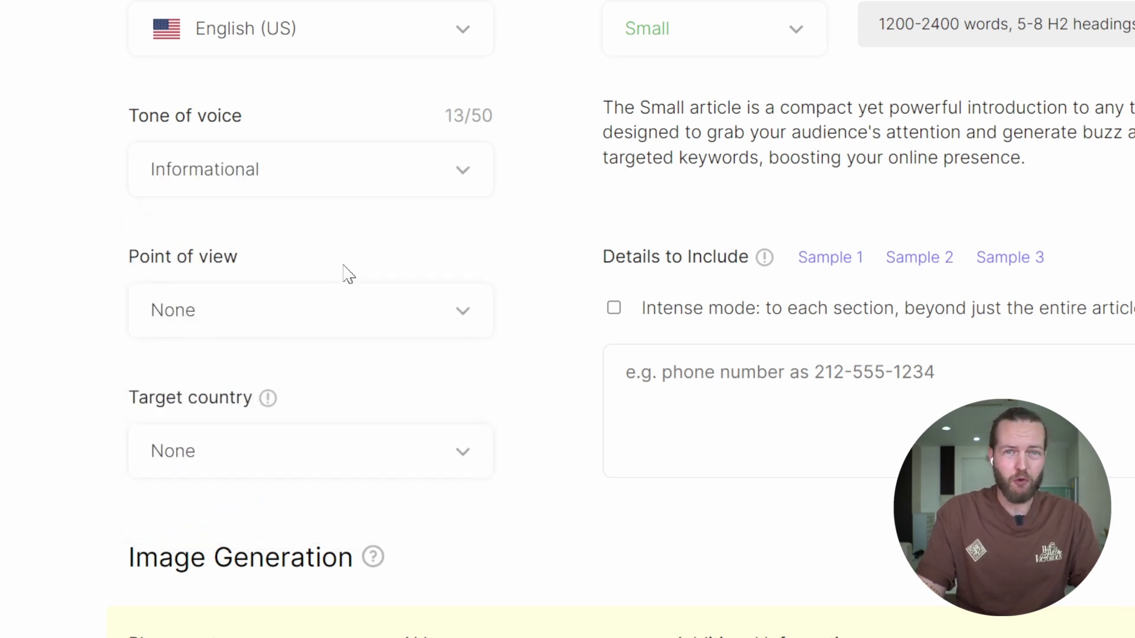
{"action": "left_click", "coordinate": [441, 326]}
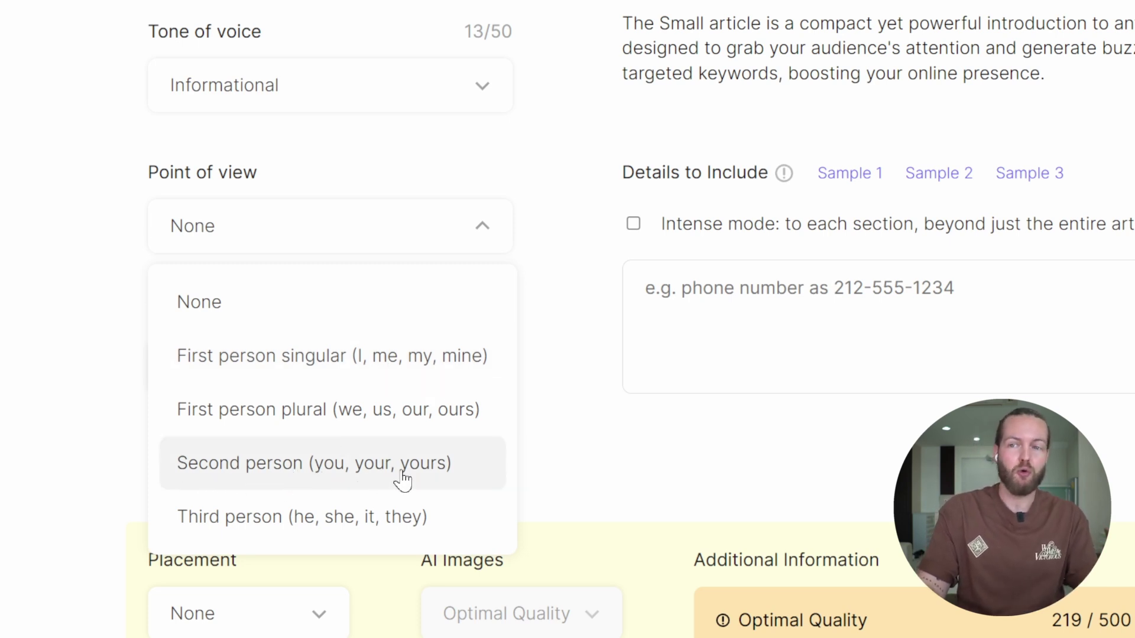
{"action": "left_click", "coordinate": [421, 478]}
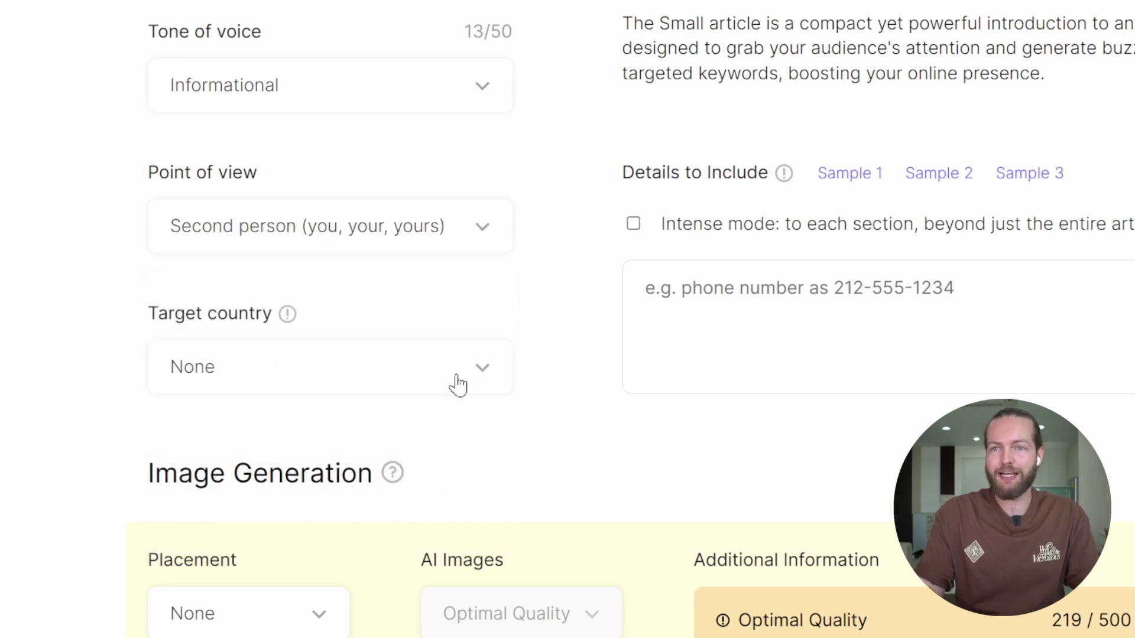
{"action": "left_click", "coordinate": [432, 384]}
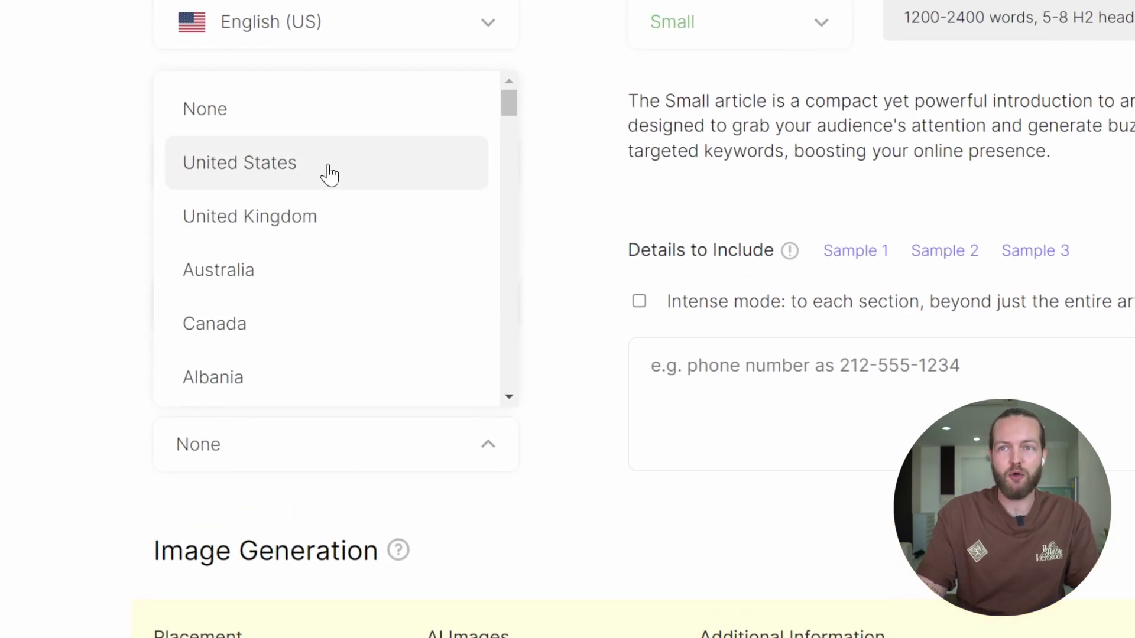
{"action": "left_click", "coordinate": [326, 141]}
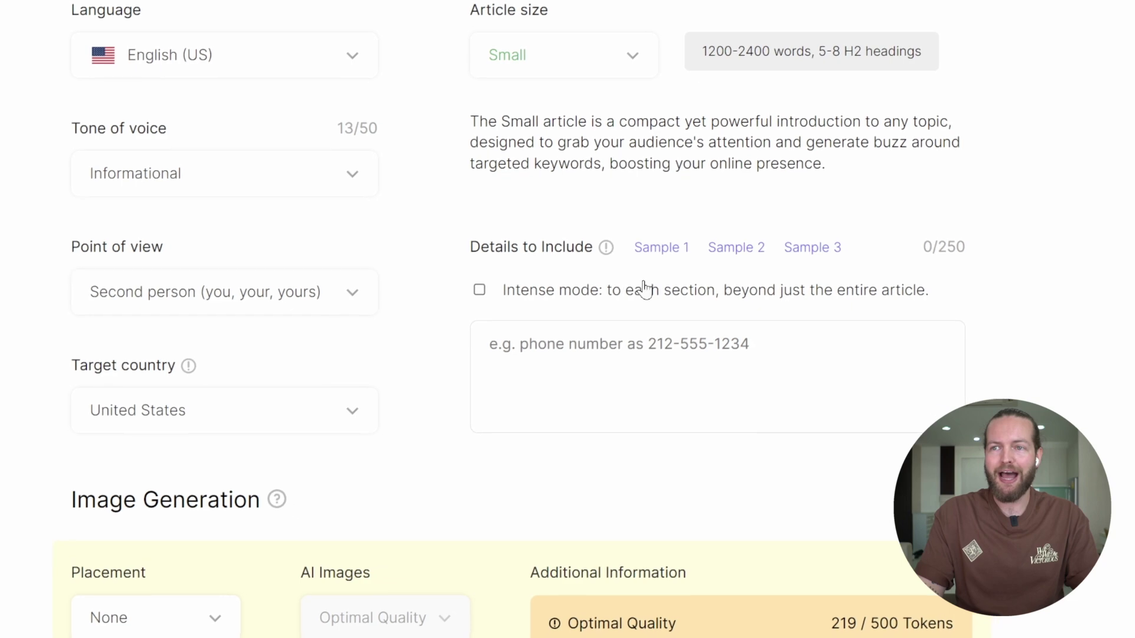
{"action": "left_click_drag", "start_coordinate": [354, 209], "coordinate": [528, 213]}
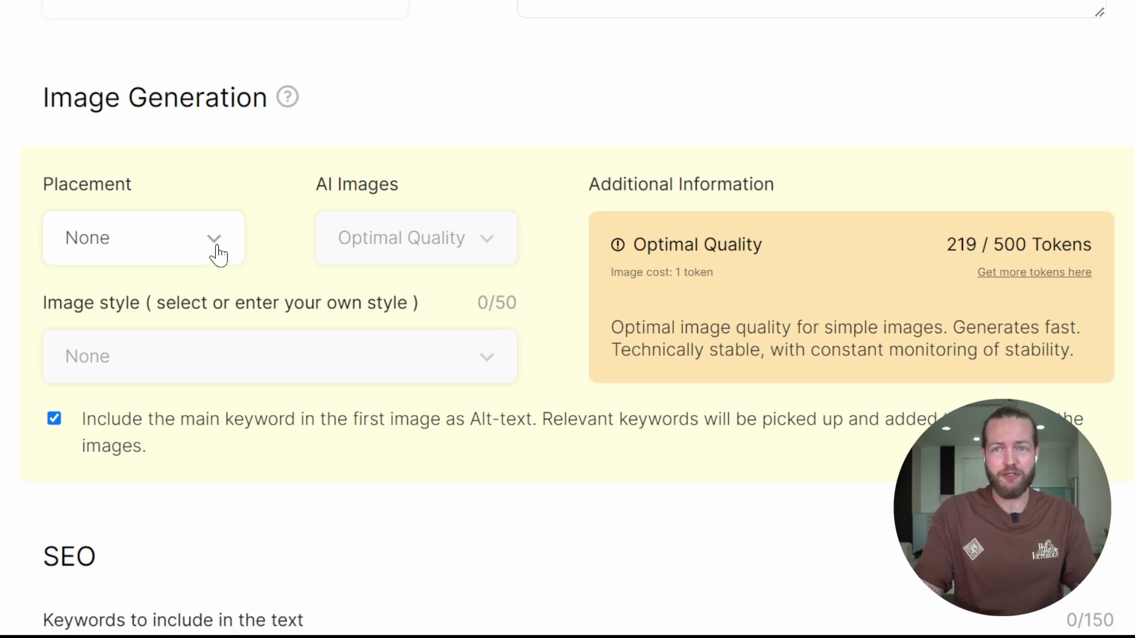
Place images in each section and try High Quality AI images at 10 tokens each
{"action": "left_click", "coordinate": [218, 256]}
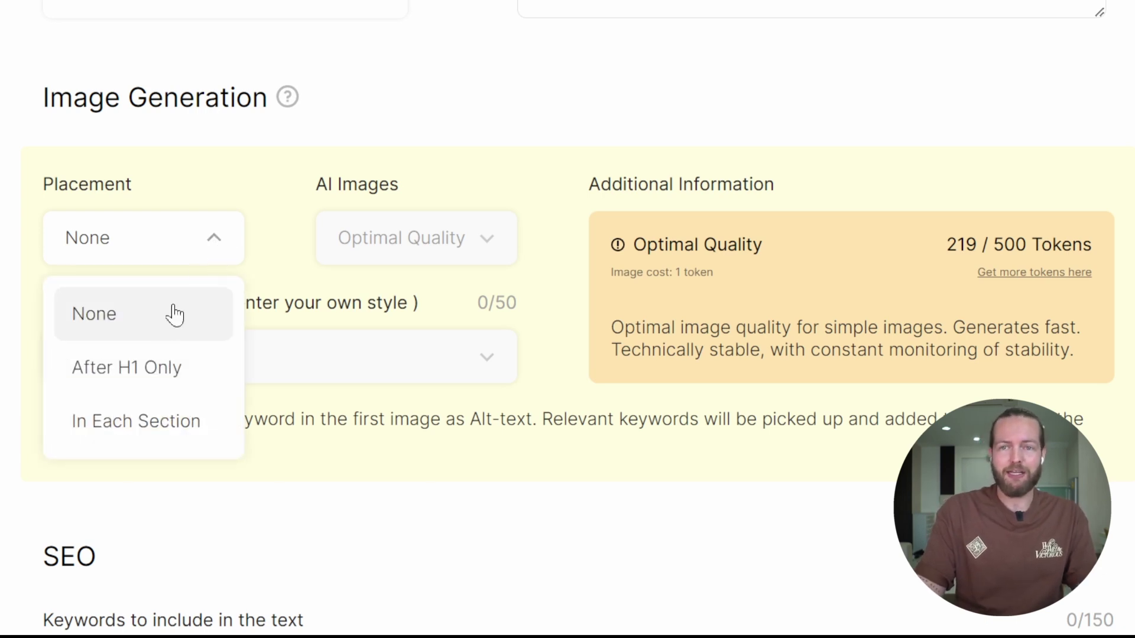
{"action": "left_click", "coordinate": [106, 436]}
{"action": "left_click", "coordinate": [410, 247]}
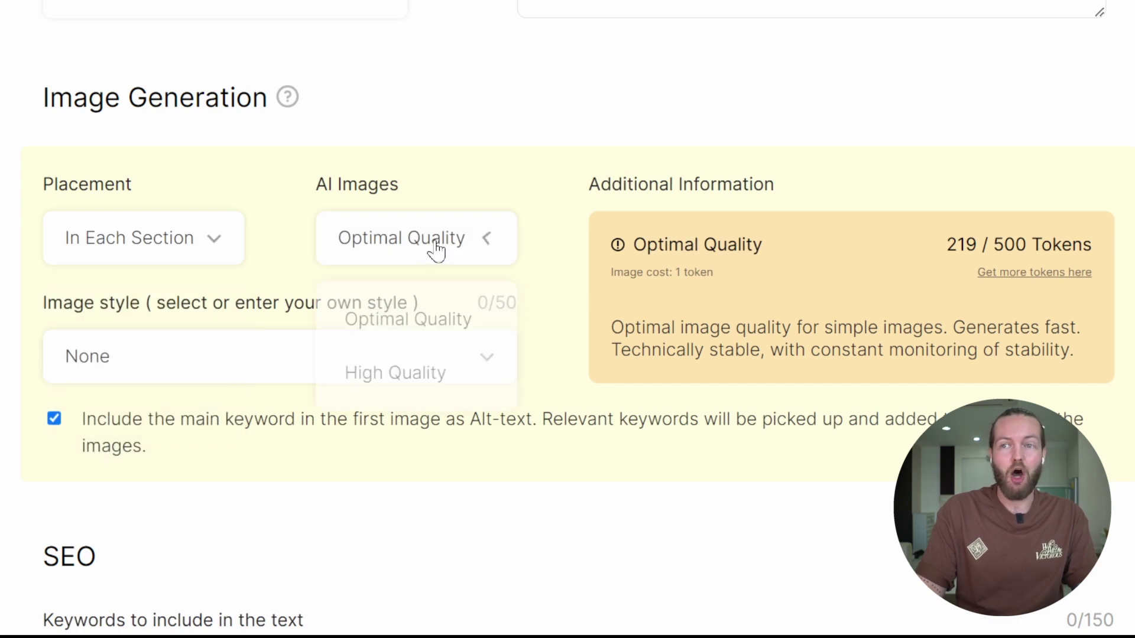
{"action": "left_click", "coordinate": [380, 384]}
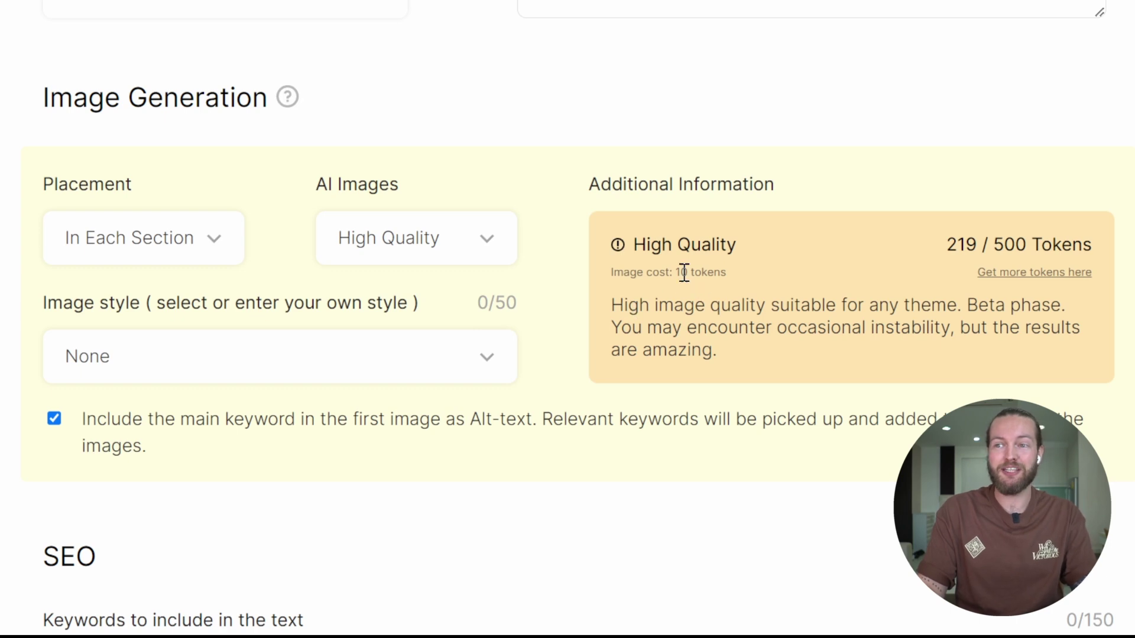
{"action": "left_click_drag", "start_coordinate": [683, 273], "coordinate": [723, 275]}
{"action": "left_click", "coordinate": [769, 285]}
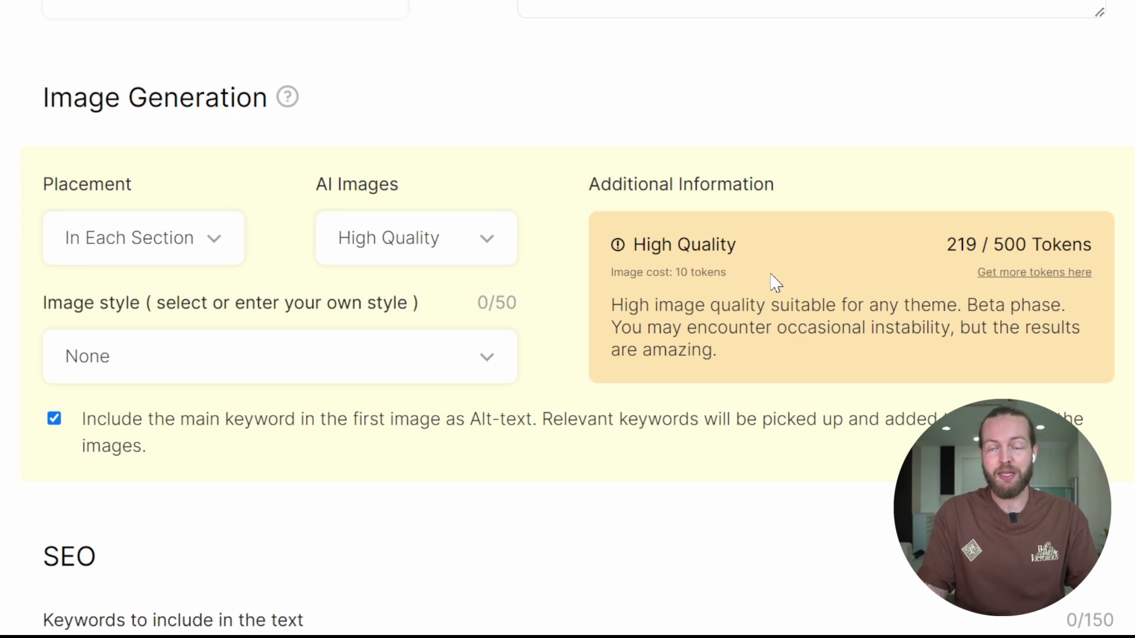
Switch AI images back to Optimal Quality at 1 token each, with 219/500 tokens left
{"action": "left_click", "coordinate": [458, 255]}
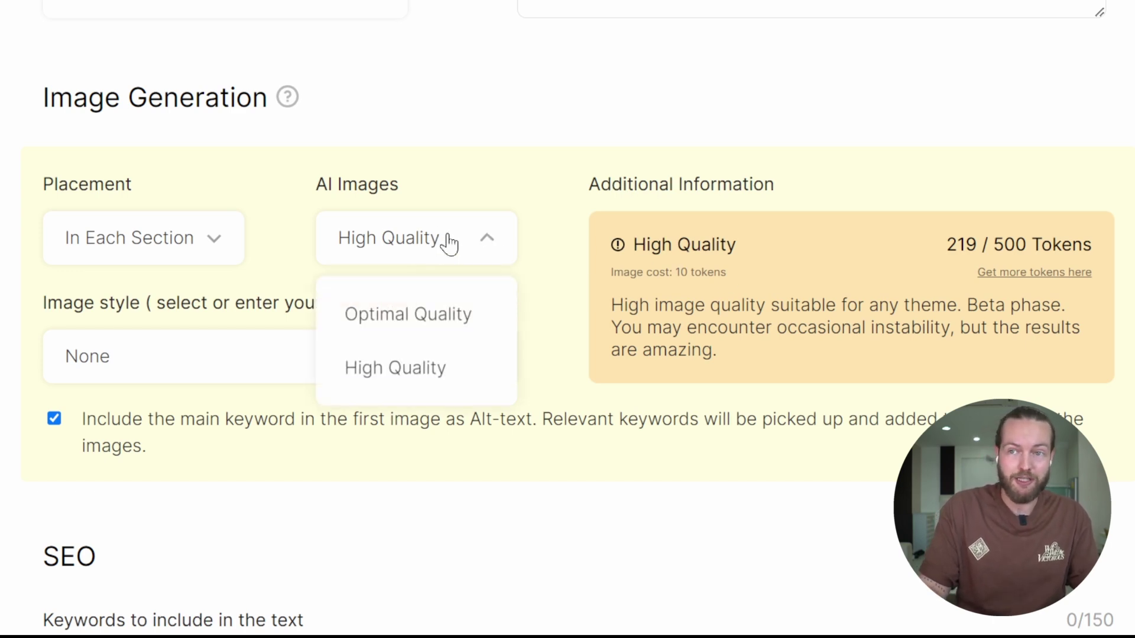
{"action": "left_click", "coordinate": [423, 324]}
{"action": "left_click_drag", "start_coordinate": [676, 275], "coordinate": [752, 296]}
{"action": "left_click_drag", "start_coordinate": [940, 260], "coordinate": [1098, 255]}
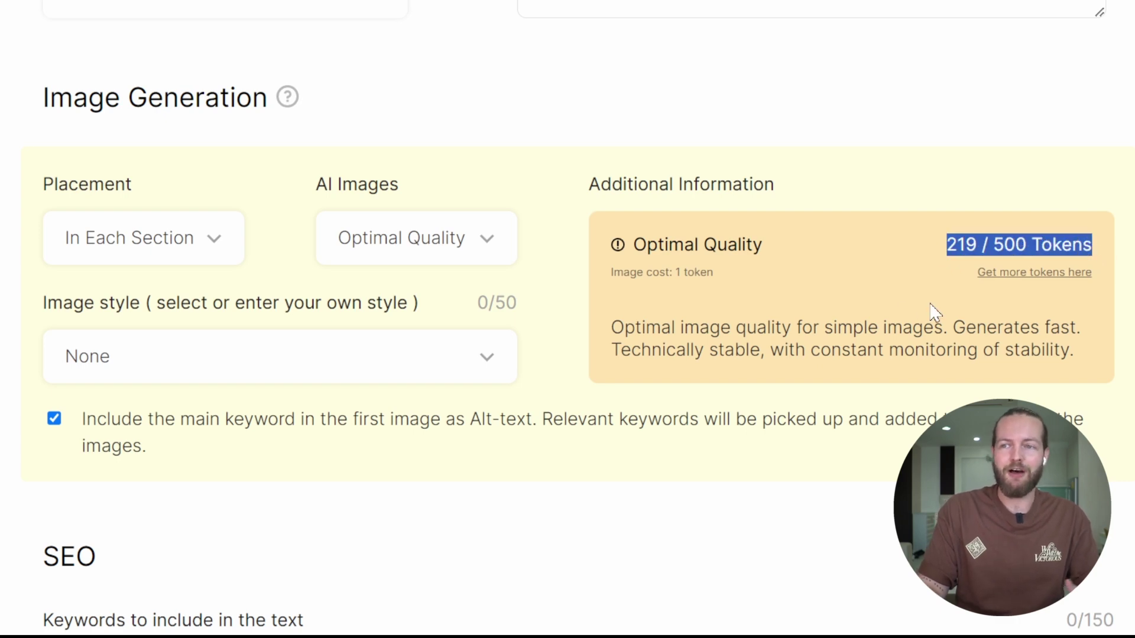
{"action": "left_click", "coordinate": [594, 383]}
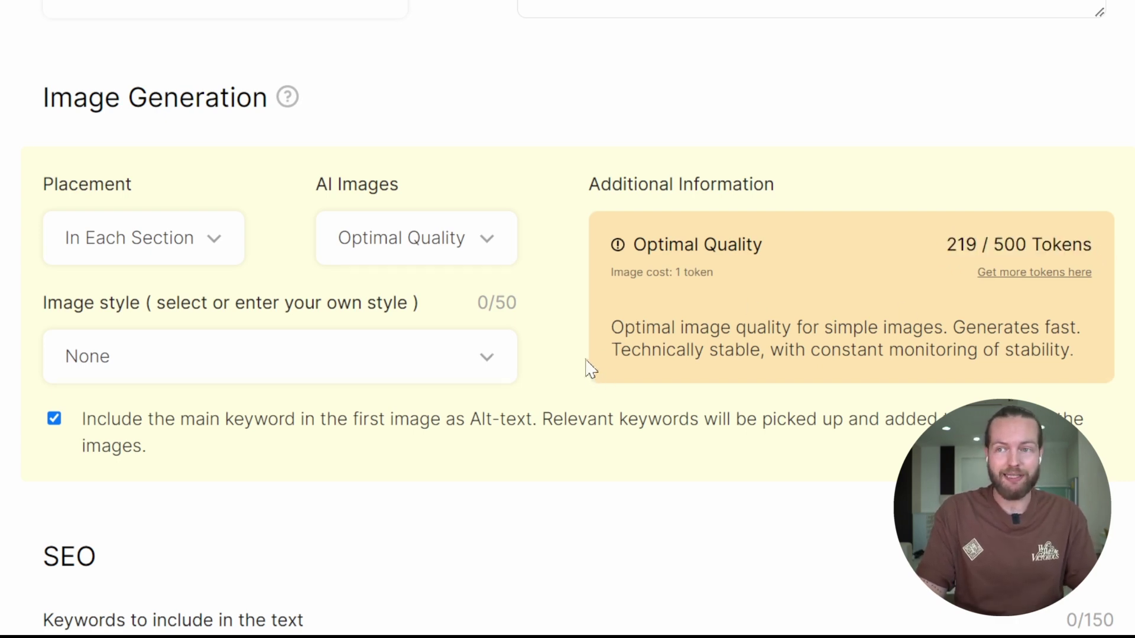
Set the image style to Anime
{"action": "left_click", "coordinate": [347, 359]}
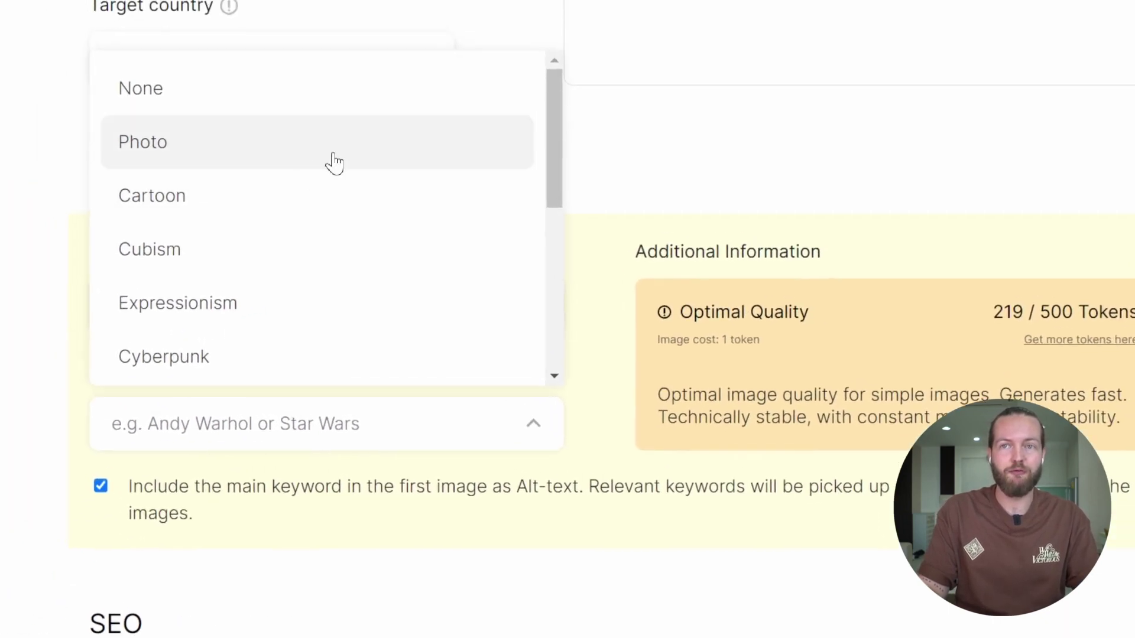
{"action": "scroll", "coordinate": [325, 259], "scroll_direction": "down", "scroll_amount": 2}
{"action": "scroll", "coordinate": [326, 258], "scroll_direction": "down", "scroll_amount": 3}
{"action": "scroll", "coordinate": [248, 172], "scroll_direction": "down", "scroll_amount": 2}
{"action": "scroll", "coordinate": [316, 307], "scroll_direction": "up", "scroll_amount": 1}
{"action": "scroll", "coordinate": [347, 332], "scroll_direction": "up", "scroll_amount": 2}
{"action": "scroll", "coordinate": [362, 332], "scroll_direction": "up", "scroll_amount": 3}
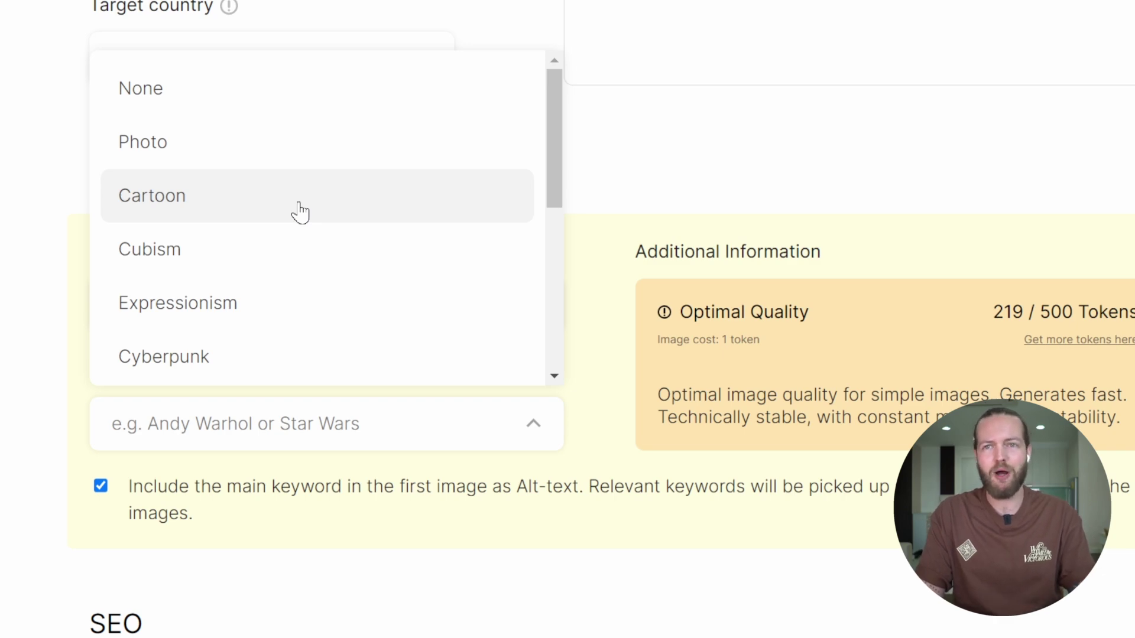
{"action": "scroll", "coordinate": [300, 213], "scroll_direction": "down", "scroll_amount": 5}
{"action": "left_click", "coordinate": [228, 375]}
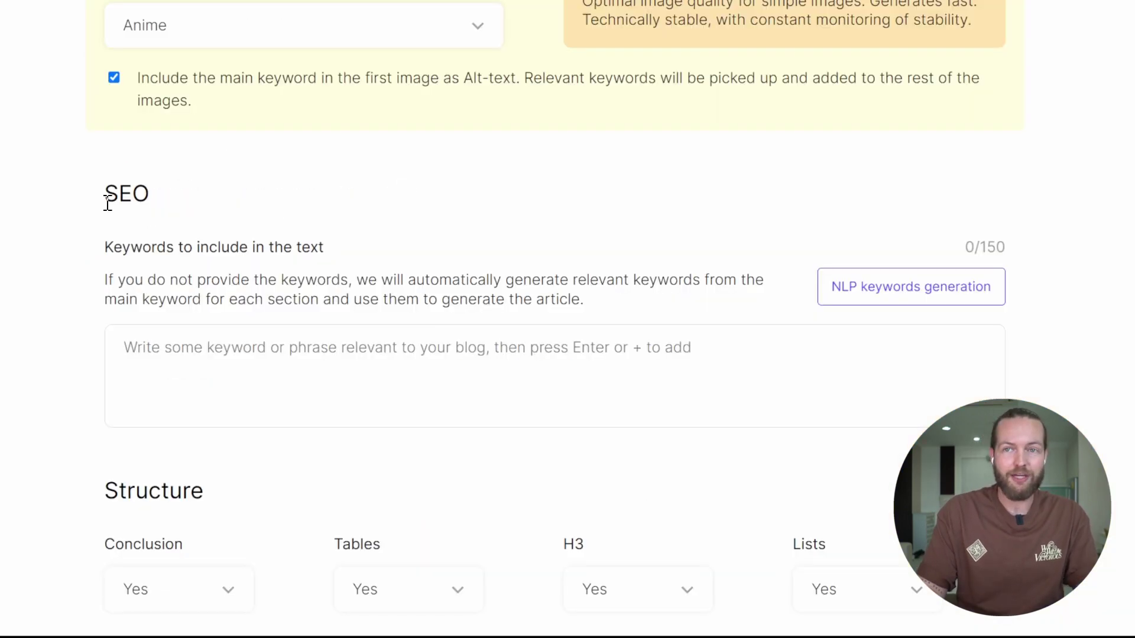
Auto-generate nine NLP keywords for 'mens fashion' to include in the text
{"action": "left_click_drag", "start_coordinate": [108, 203], "coordinate": [149, 198]}
{"action": "left_click_drag", "start_coordinate": [105, 248], "coordinate": [346, 252]}
{"action": "left_click_drag", "start_coordinate": [202, 285], "coordinate": [562, 277]}
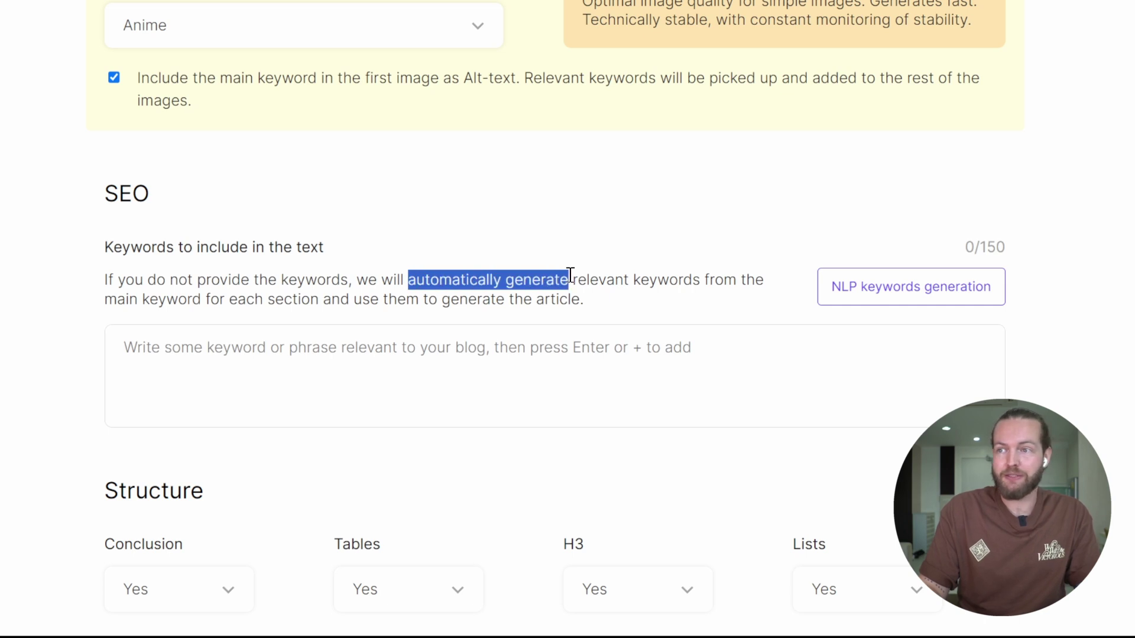
{"action": "left_click", "coordinate": [943, 294]}
{"action": "scroll", "coordinate": [319, 414], "scroll_direction": "down", "scroll_amount": 2}
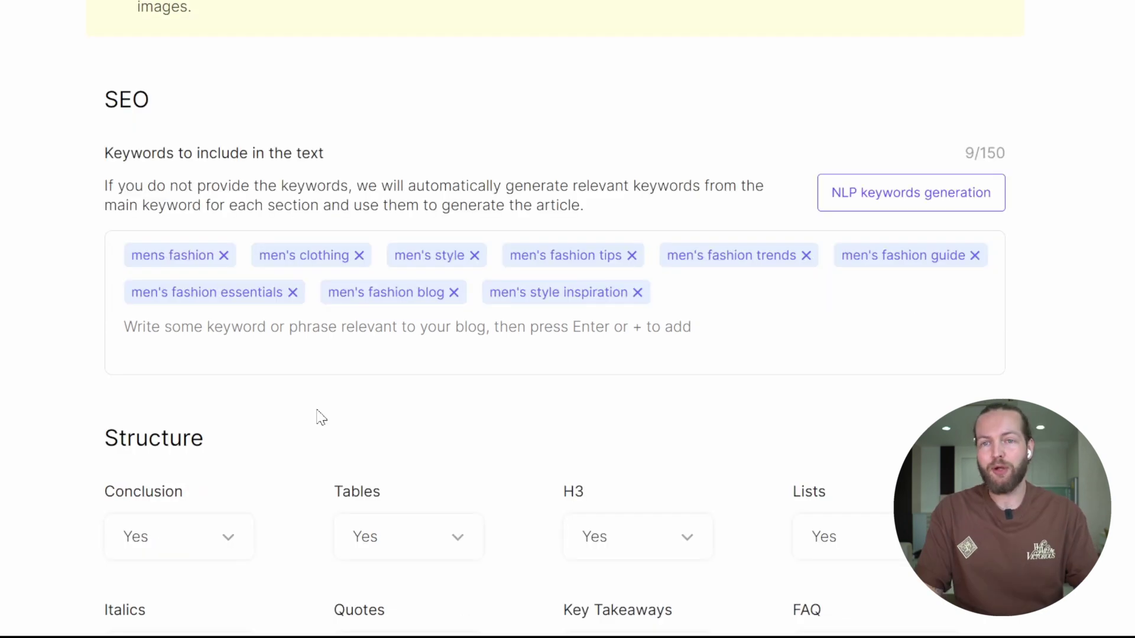
{"action": "scroll", "coordinate": [309, 376], "scroll_direction": "down", "scroll_amount": 3}
{"action": "scroll", "coordinate": [305, 283], "scroll_direction": "down", "scroll_amount": 2}
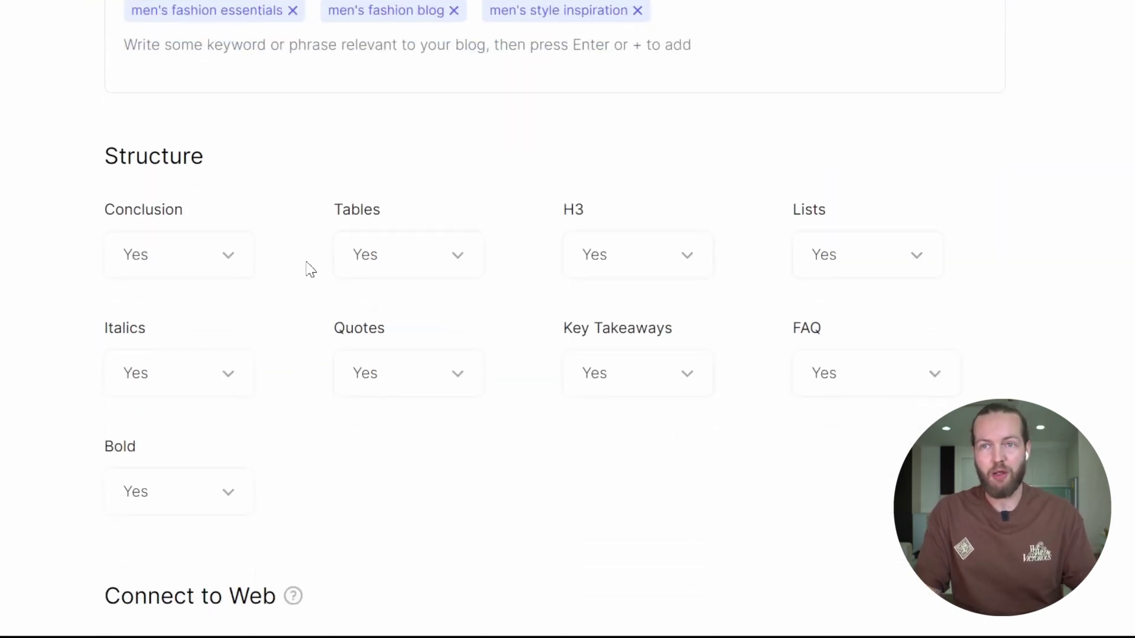
{"action": "left_click", "coordinate": [897, 380]}
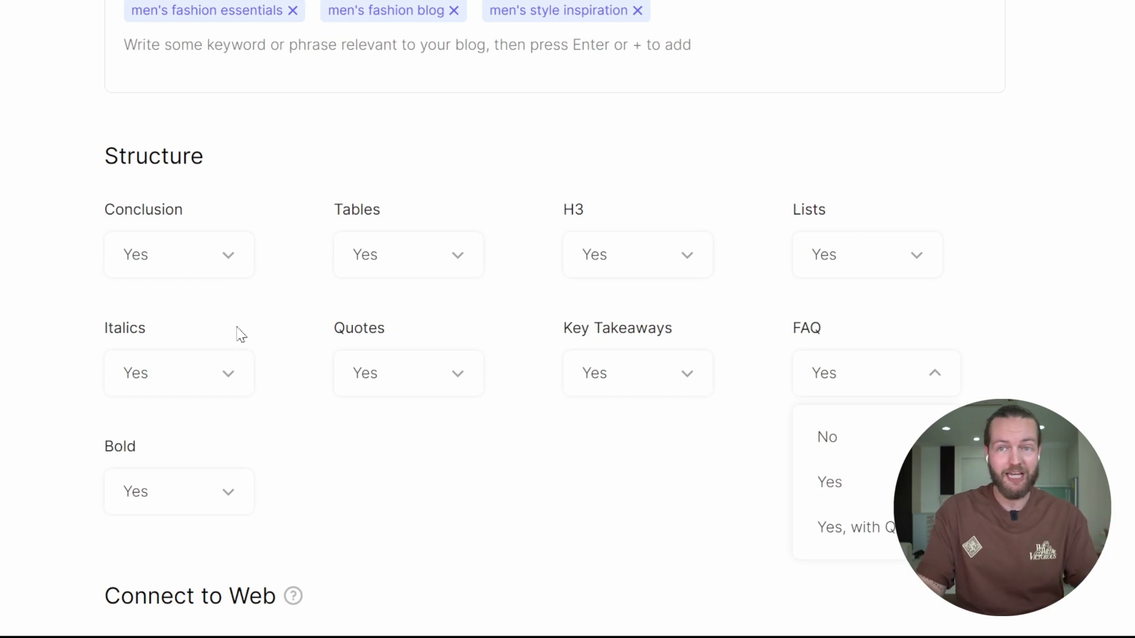
{"action": "left_click", "coordinate": [226, 265]}
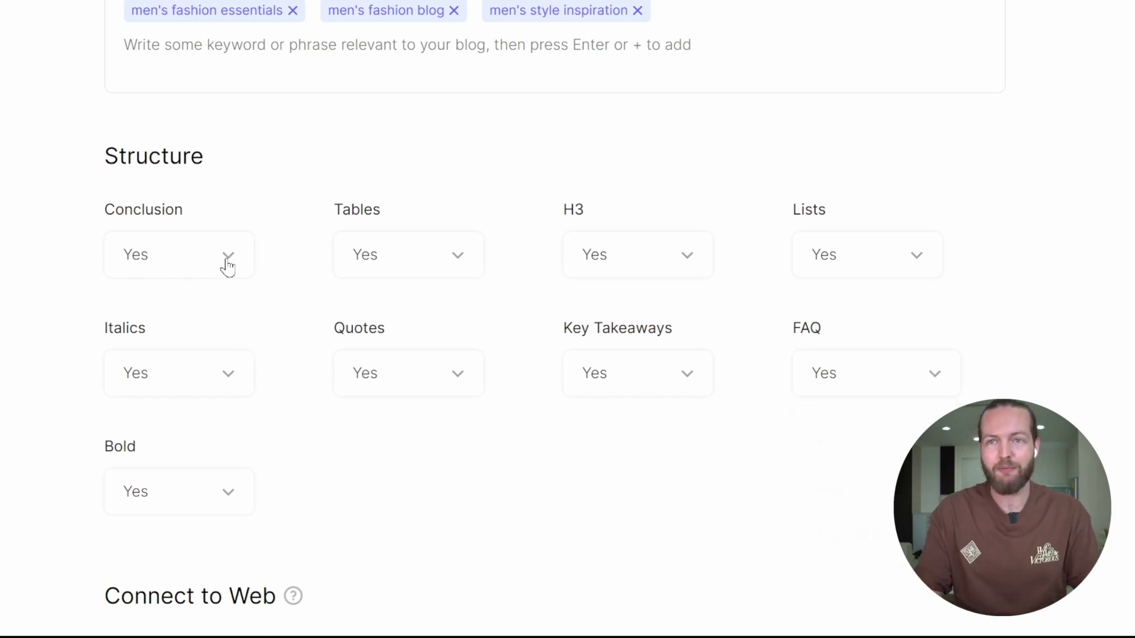
{"action": "left_click_drag", "start_coordinate": [321, 213], "coordinate": [387, 209]}
{"action": "left_click", "coordinate": [423, 217]}
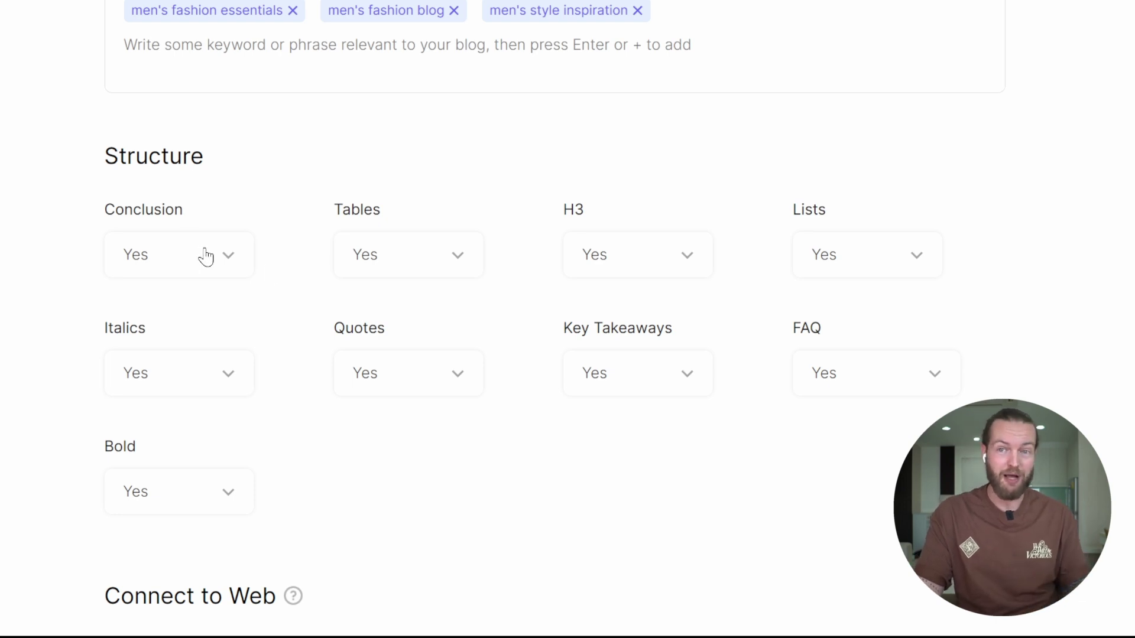
{"action": "scroll", "coordinate": [213, 260], "scroll_direction": "down", "scroll_amount": 2}
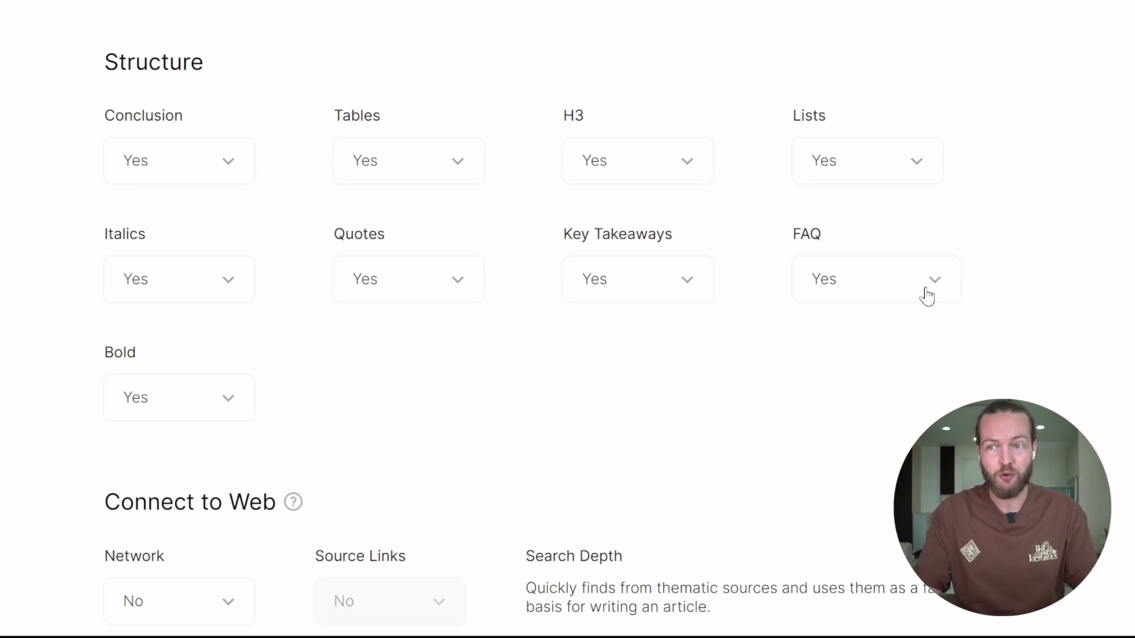
{"action": "scroll", "coordinate": [926, 295], "scroll_direction": "down", "scroll_amount": 2}
{"action": "scroll", "coordinate": [772, 476], "scroll_direction": "up", "scroll_amount": 4}
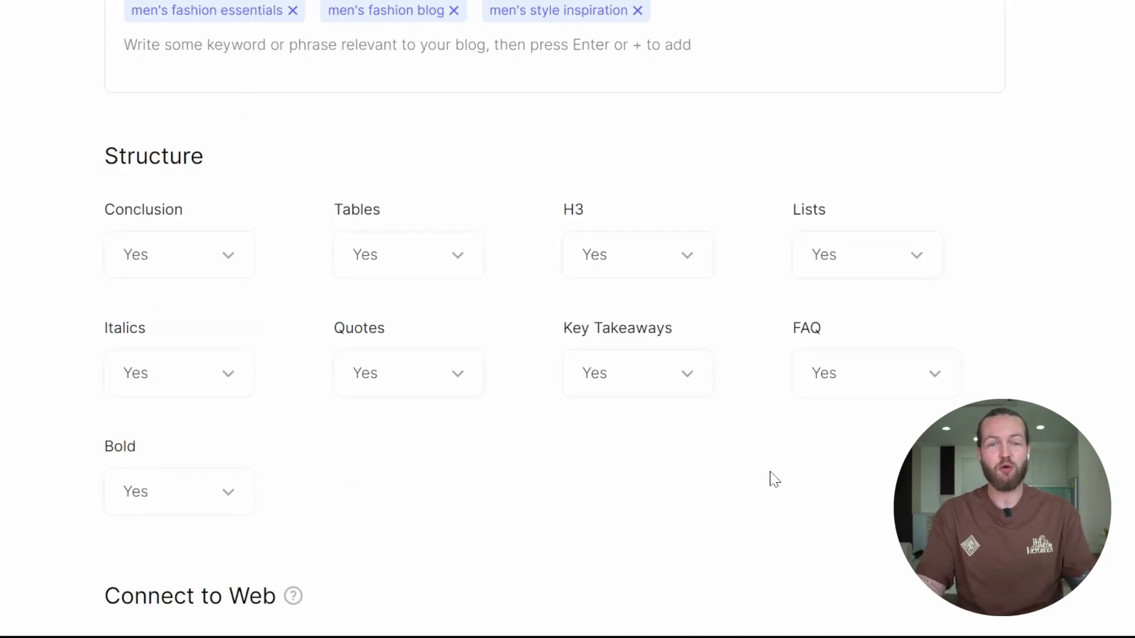
Set Connect to Web Network to Yes and Source Links to Yes
{"action": "scroll", "coordinate": [697, 480], "scroll_direction": "down", "scroll_amount": 6}
{"action": "scroll", "coordinate": [481, 322], "scroll_direction": "down", "scroll_amount": 2}
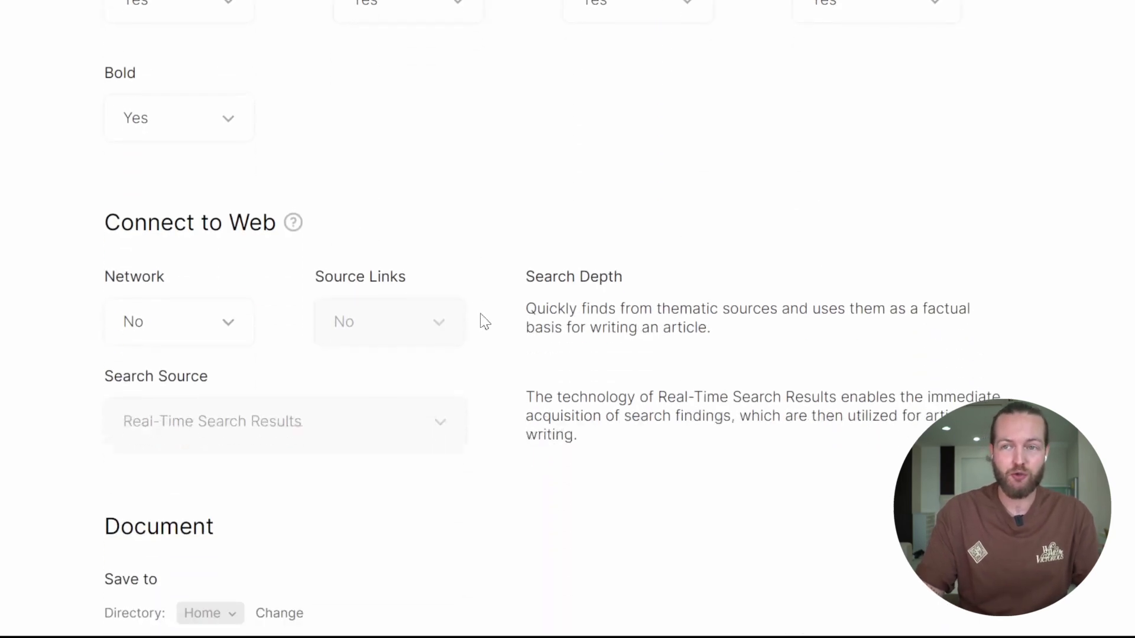
{"action": "scroll", "coordinate": [494, 309], "scroll_direction": "down", "scroll_amount": 2}
{"action": "scroll", "coordinate": [497, 329], "scroll_direction": "up", "scroll_amount": 2}
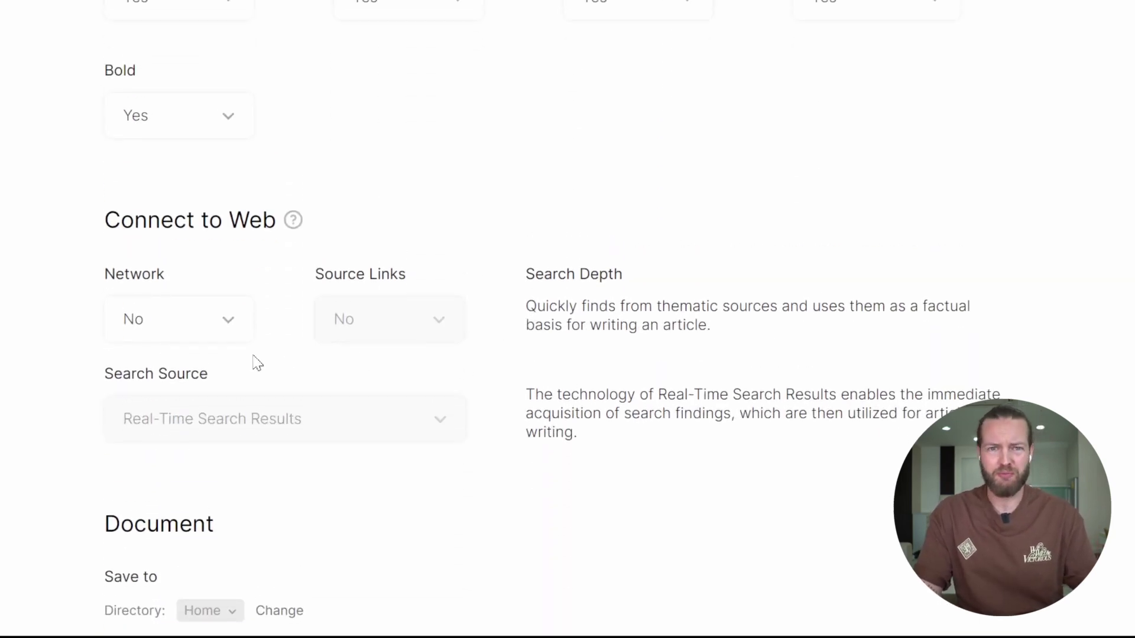
{"action": "left_click", "coordinate": [226, 333]}
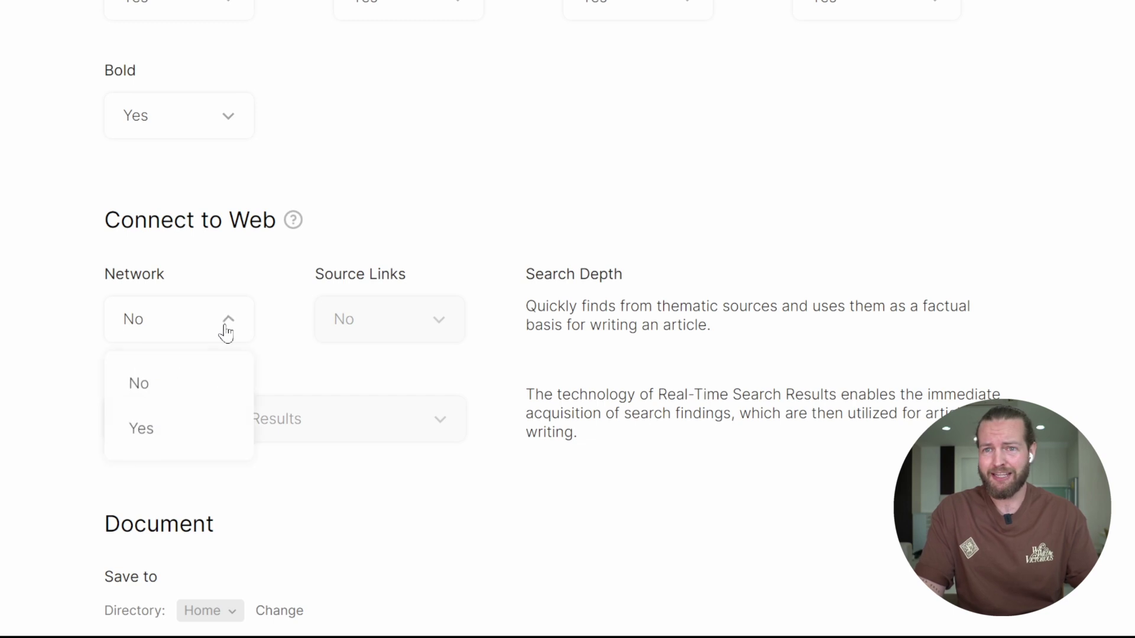
{"action": "left_click", "coordinate": [223, 447]}
{"action": "left_click", "coordinate": [395, 322]}
{"action": "left_click", "coordinate": [376, 431]}
Try the Search Source options and settle on Real-Time Search Results
{"action": "left_click", "coordinate": [325, 431]}
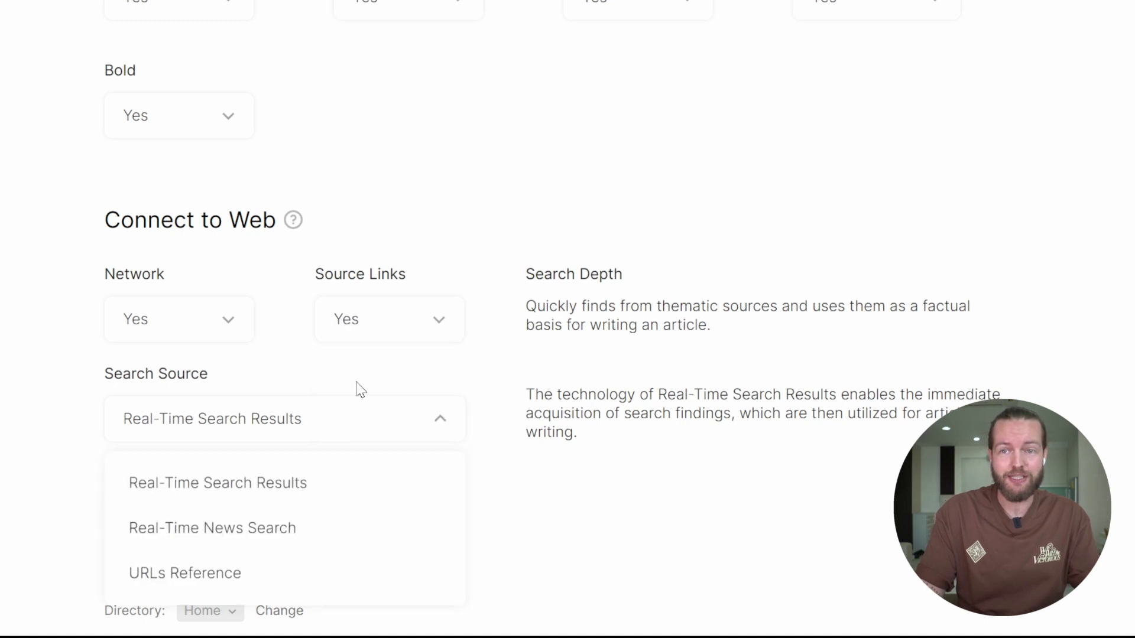
{"action": "left_click", "coordinate": [254, 576]}
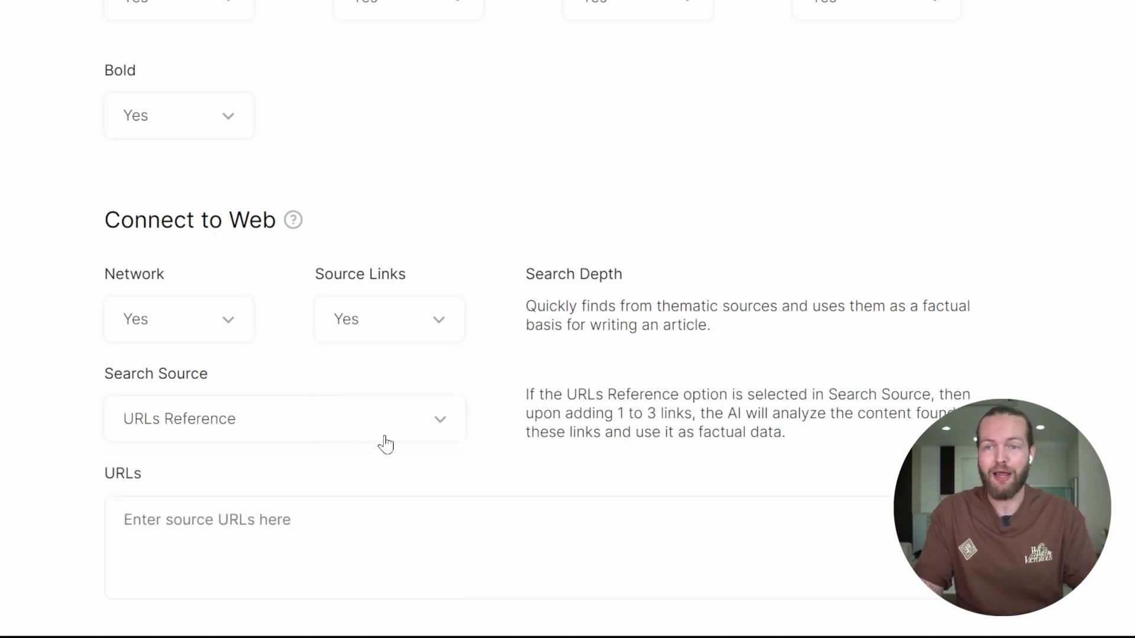
{"action": "left_click", "coordinate": [266, 250]}
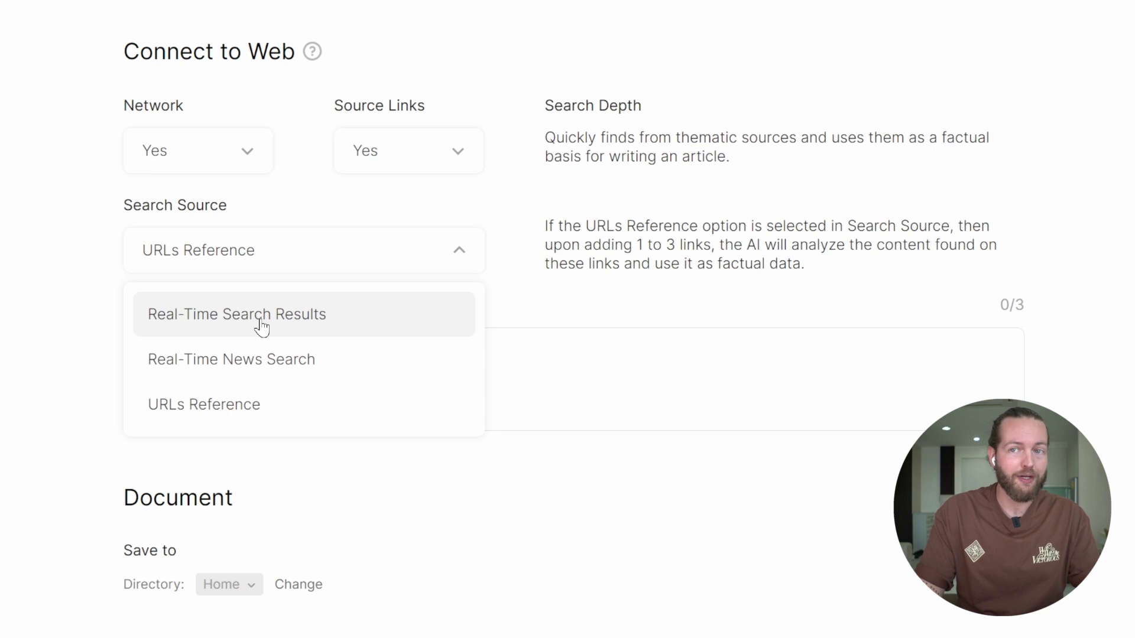
{"action": "left_click", "coordinate": [291, 314]}
{"action": "left_click", "coordinate": [413, 261]}
{"action": "left_click", "coordinate": [302, 364]}
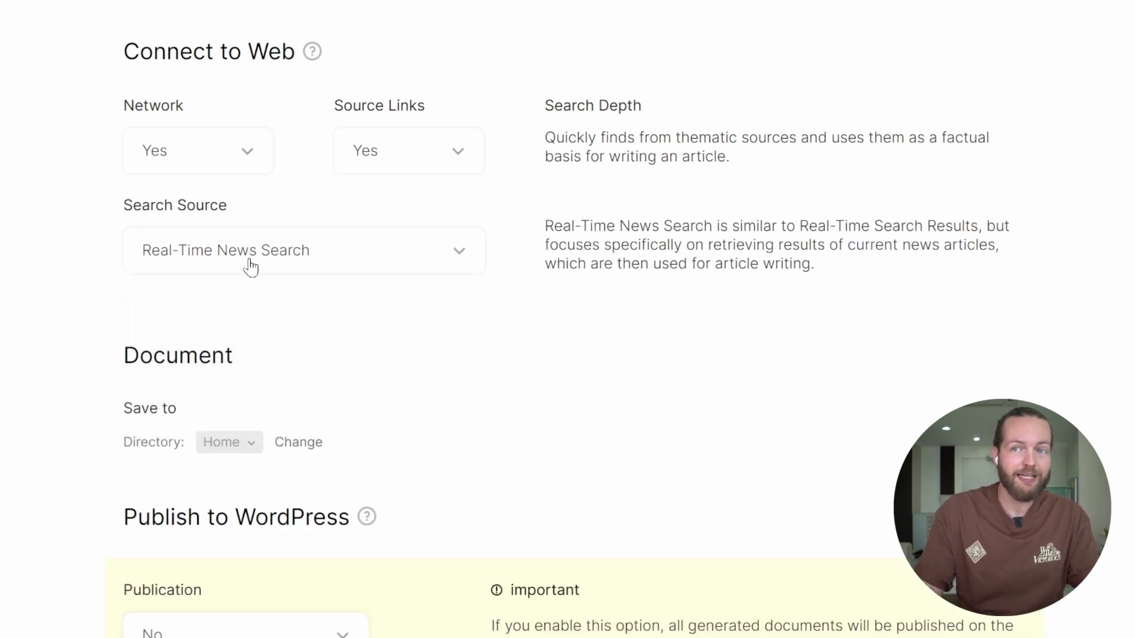
{"action": "left_click", "coordinate": [425, 264]}
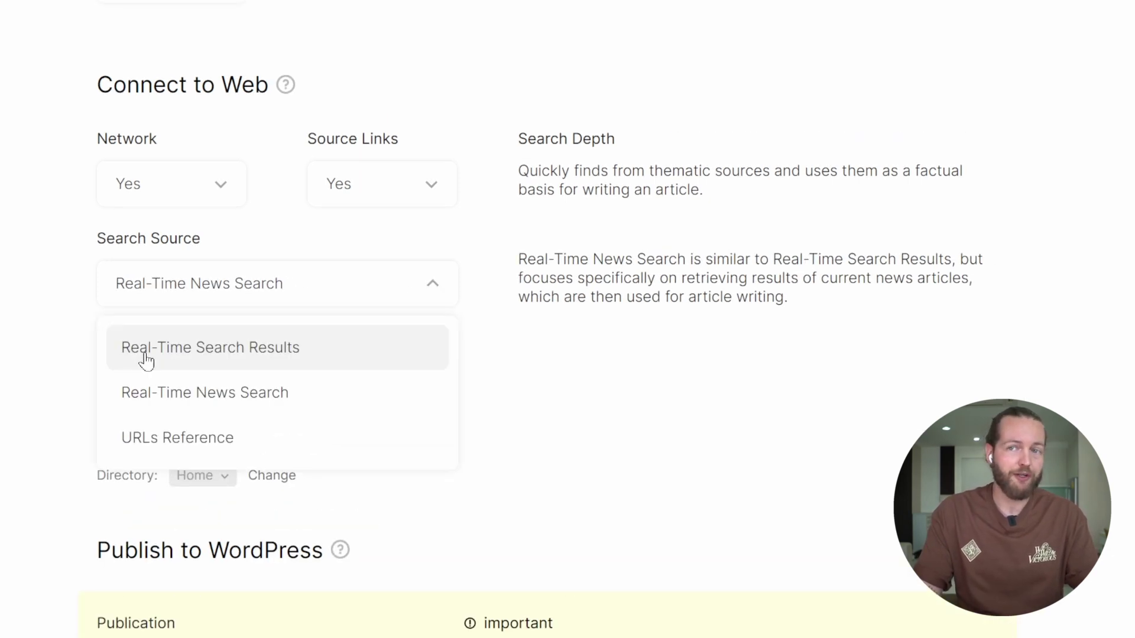
{"action": "left_click", "coordinate": [195, 349]}
{"action": "scroll", "coordinate": [485, 372], "scroll_direction": "down", "scroll_amount": 5}
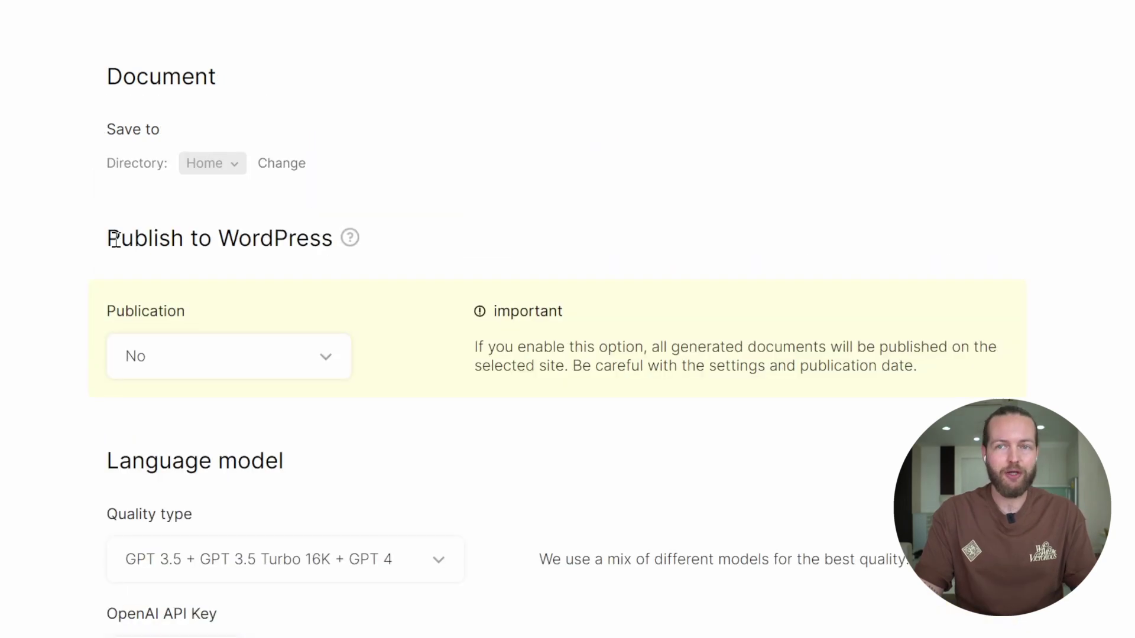
{"action": "left_click_drag", "start_coordinate": [109, 238], "coordinate": [334, 240]}
{"action": "left_click", "coordinate": [386, 319]}
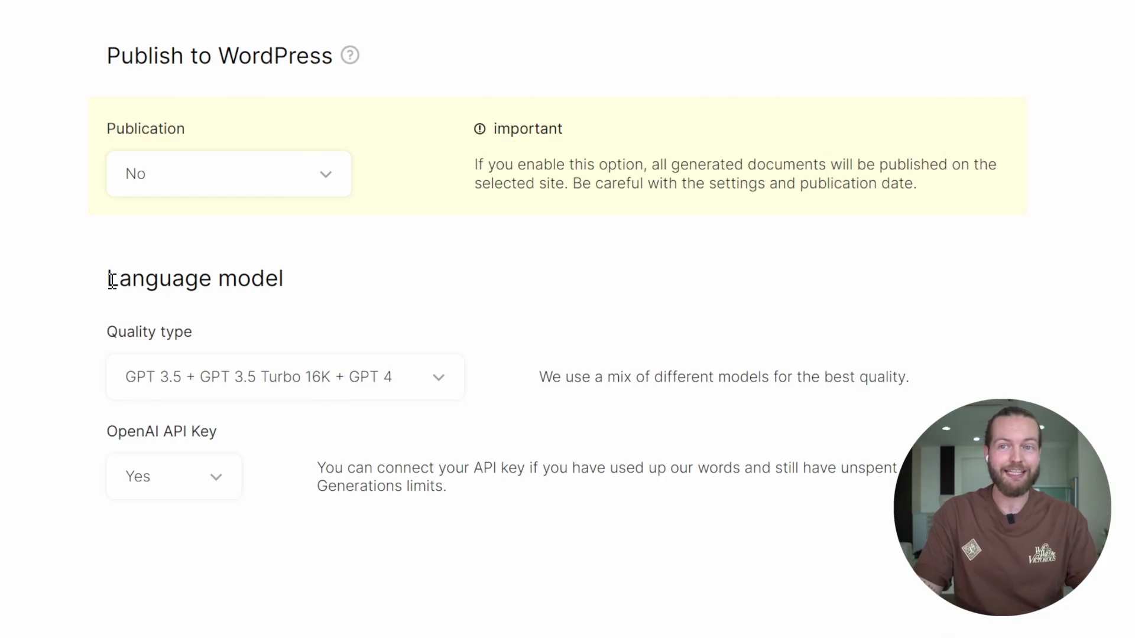
{"action": "left_click_drag", "start_coordinate": [112, 281], "coordinate": [275, 281]}
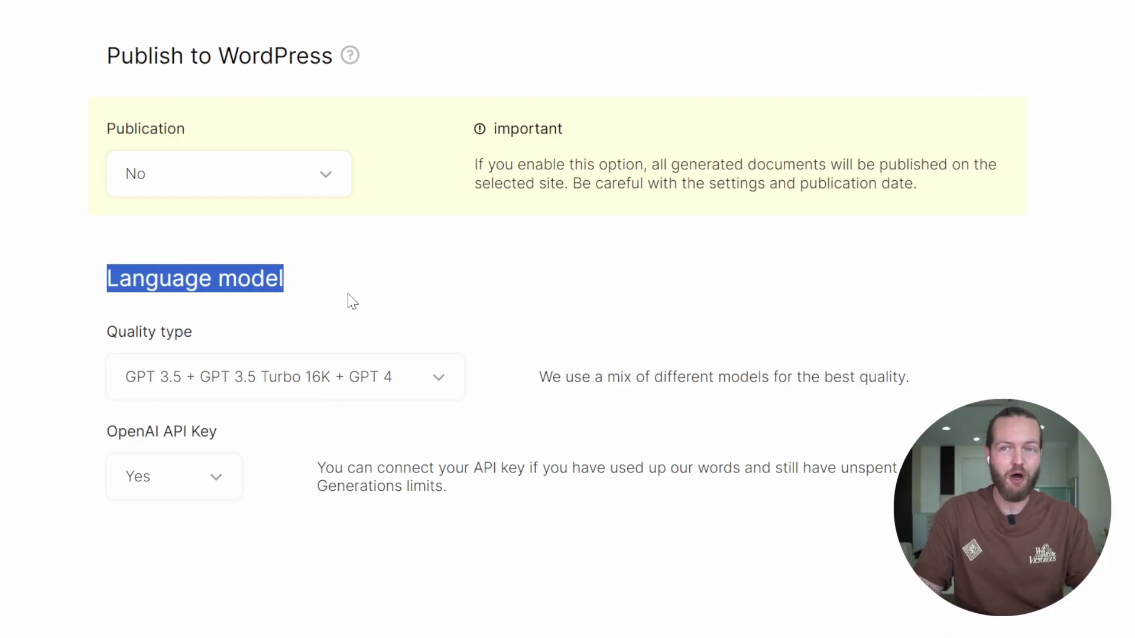
{"action": "left_click", "coordinate": [322, 316]}
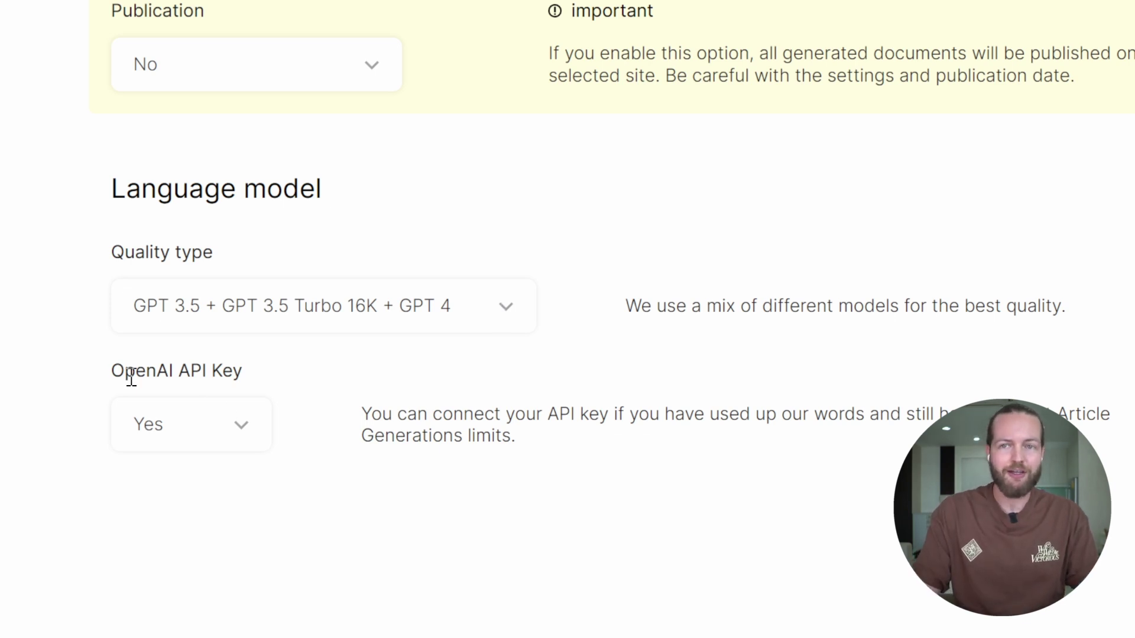
{"action": "left_click_drag", "start_coordinate": [116, 374], "coordinate": [253, 382]}
{"action": "left_click", "coordinate": [309, 394]}
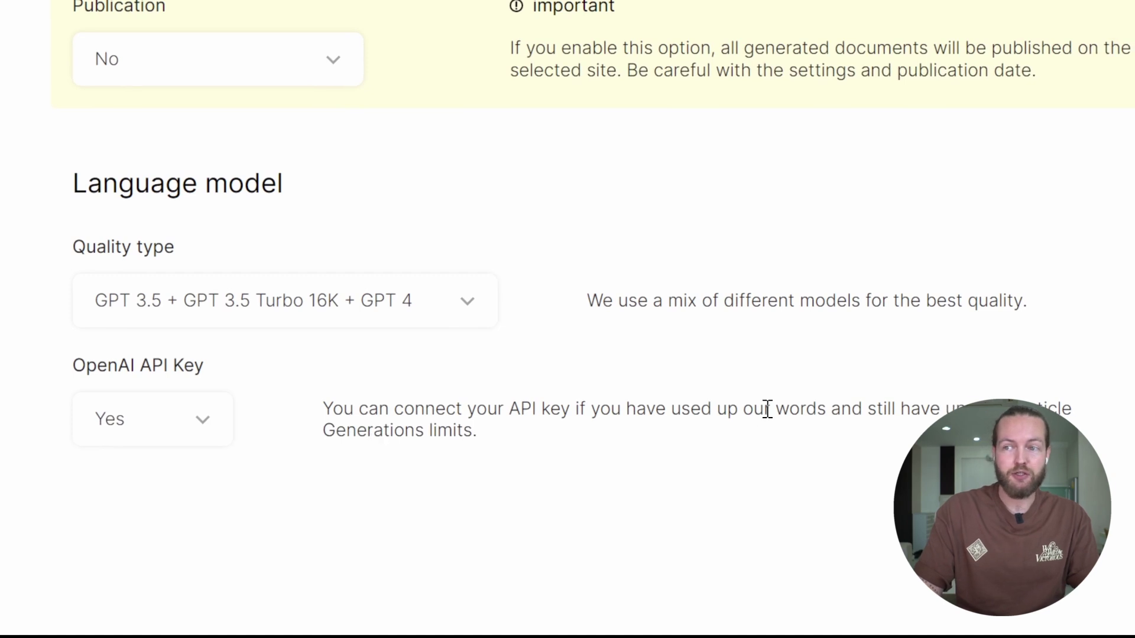
{"action": "left_click_drag", "start_coordinate": [780, 409], "coordinate": [945, 409]}
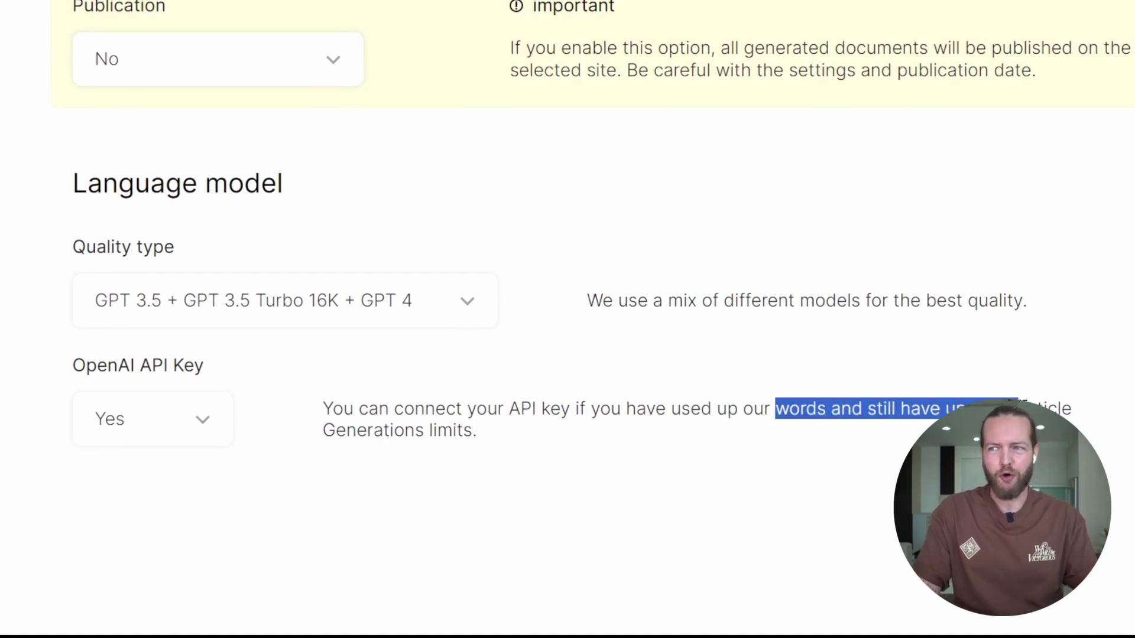
{"action": "left_click", "coordinate": [892, 517]}
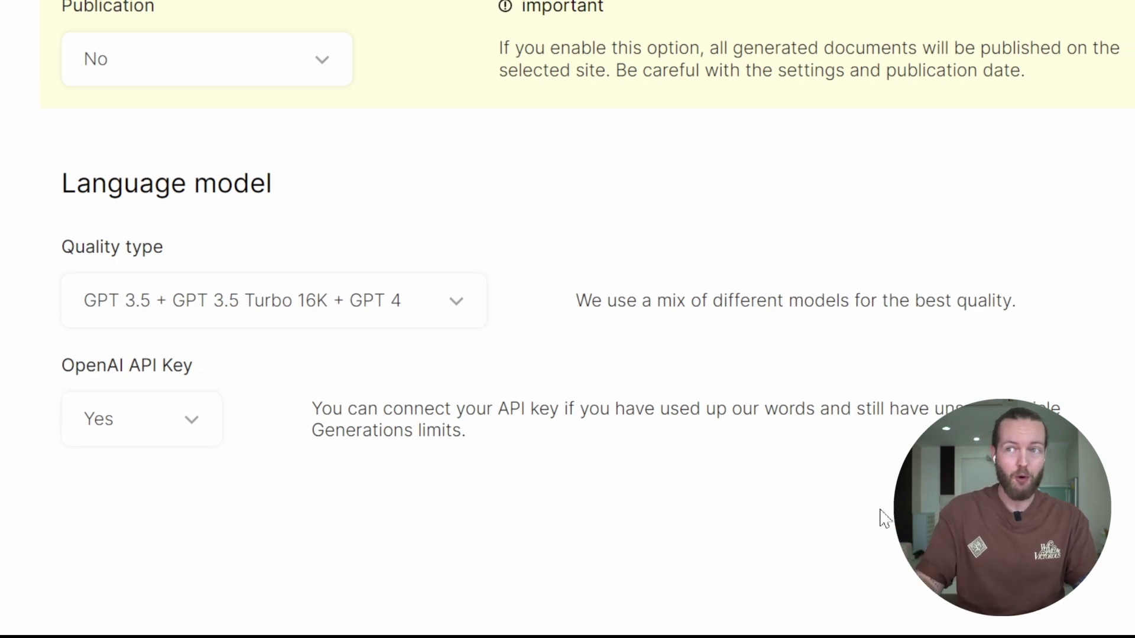
Run generation of the mens fashion article from the 1-Click Blog Post header
{"action": "scroll", "coordinate": [767, 329], "scroll_direction": "up", "scroll_amount": 5}
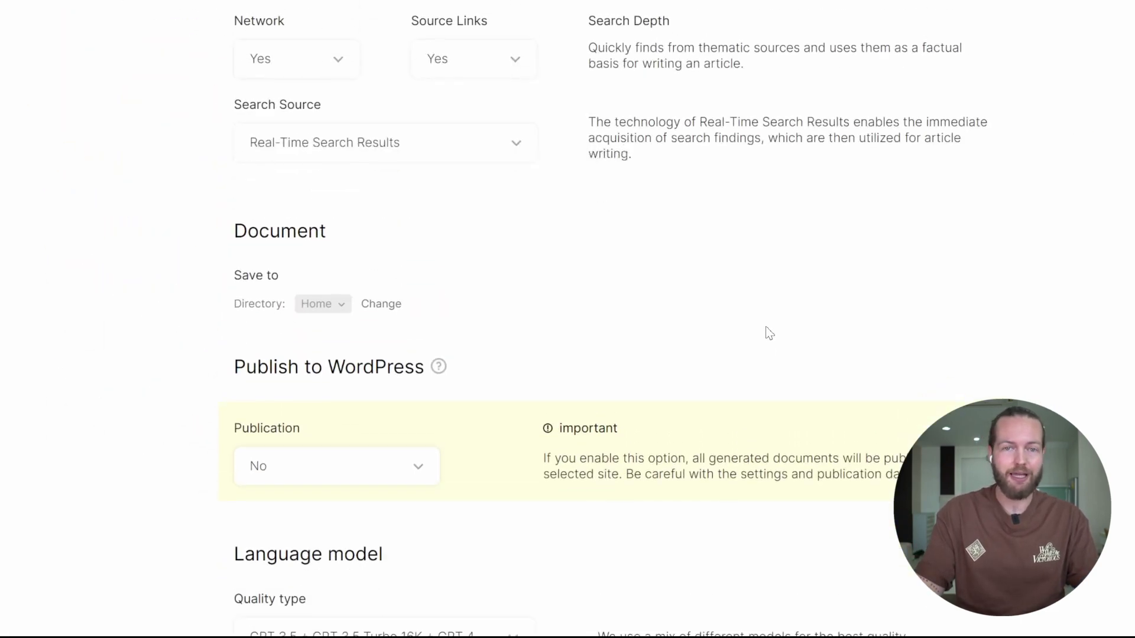
{"action": "scroll", "coordinate": [774, 325], "scroll_direction": "down", "scroll_amount": 4}
{"action": "scroll", "coordinate": [783, 342], "scroll_direction": "up", "scroll_amount": 1}
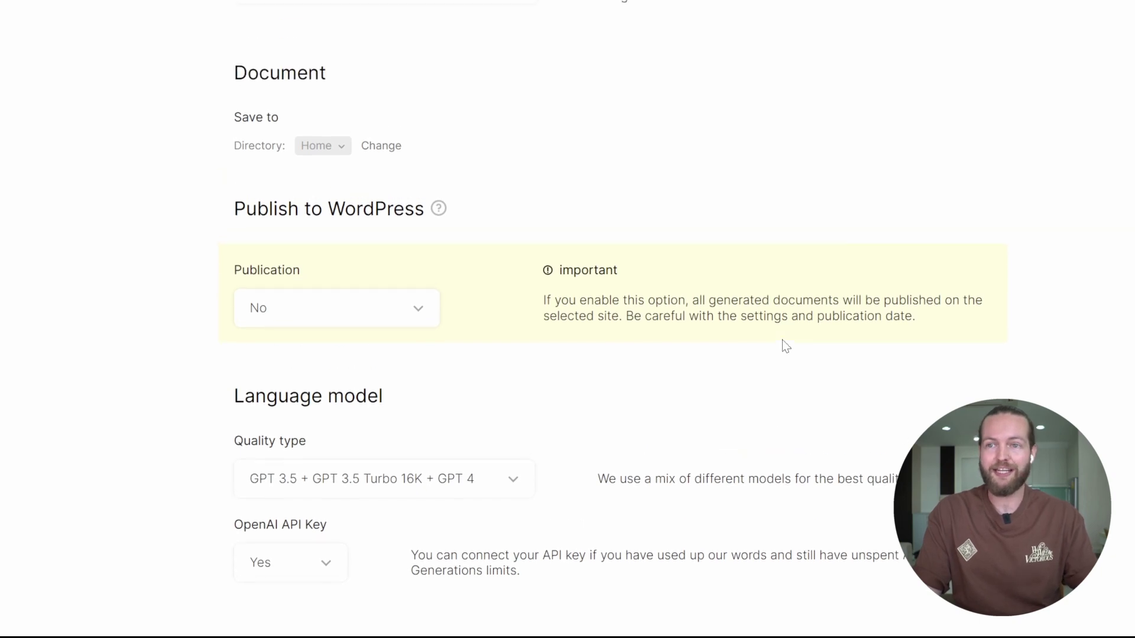
{"action": "scroll", "coordinate": [782, 342], "scroll_direction": "up", "scroll_amount": 8}
{"action": "scroll", "coordinate": [782, 340], "scroll_direction": "up", "scroll_amount": 4}
{"action": "scroll", "coordinate": [784, 346], "scroll_direction": "up", "scroll_amount": 10}
{"action": "scroll", "coordinate": [783, 343], "scroll_direction": "up", "scroll_amount": 5}
{"action": "scroll", "coordinate": [782, 338], "scroll_direction": "up", "scroll_amount": 5}
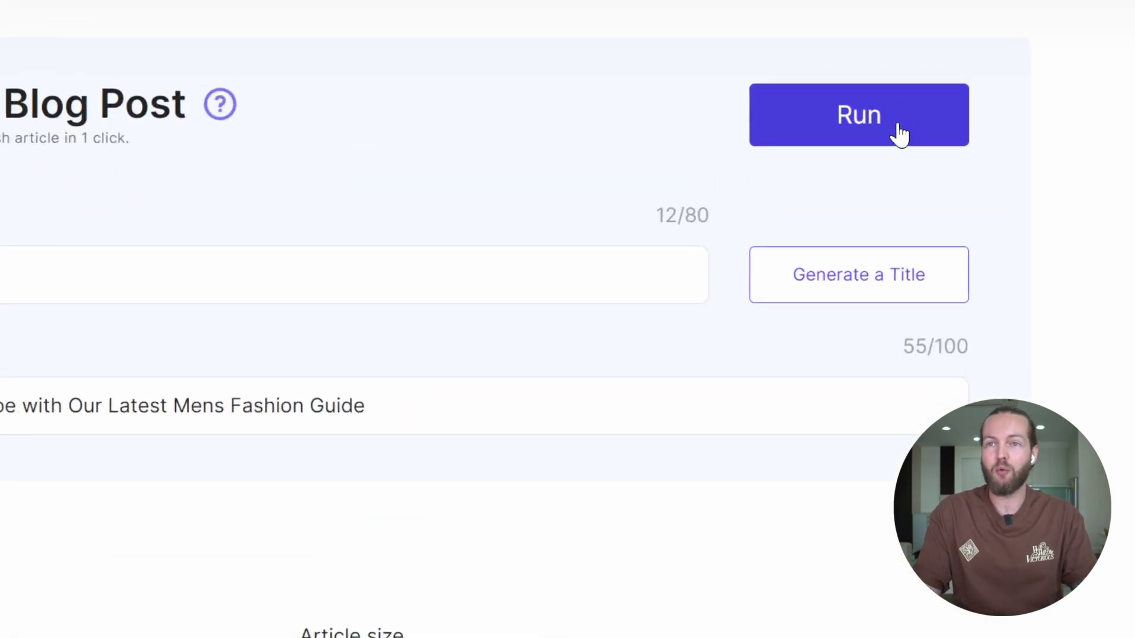
{"action": "left_click", "coordinate": [947, 77]}
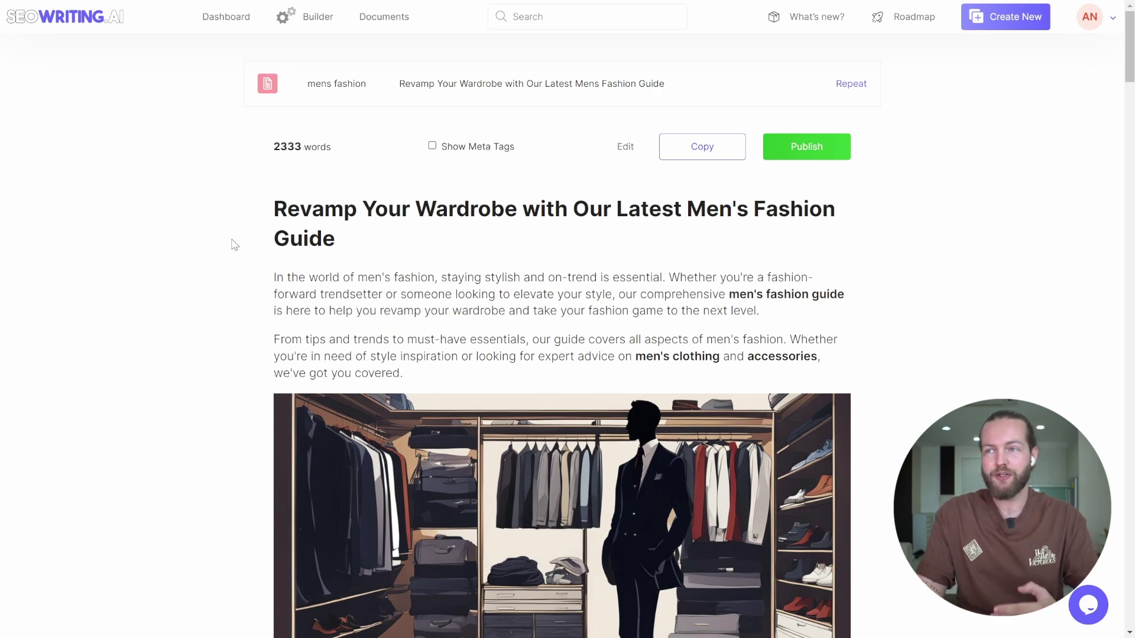
{"action": "scroll", "coordinate": [247, 220], "scroll_direction": "down", "scroll_amount": 1}
{"action": "scroll", "coordinate": [861, 207], "scroll_direction": "down", "scroll_amount": 2}
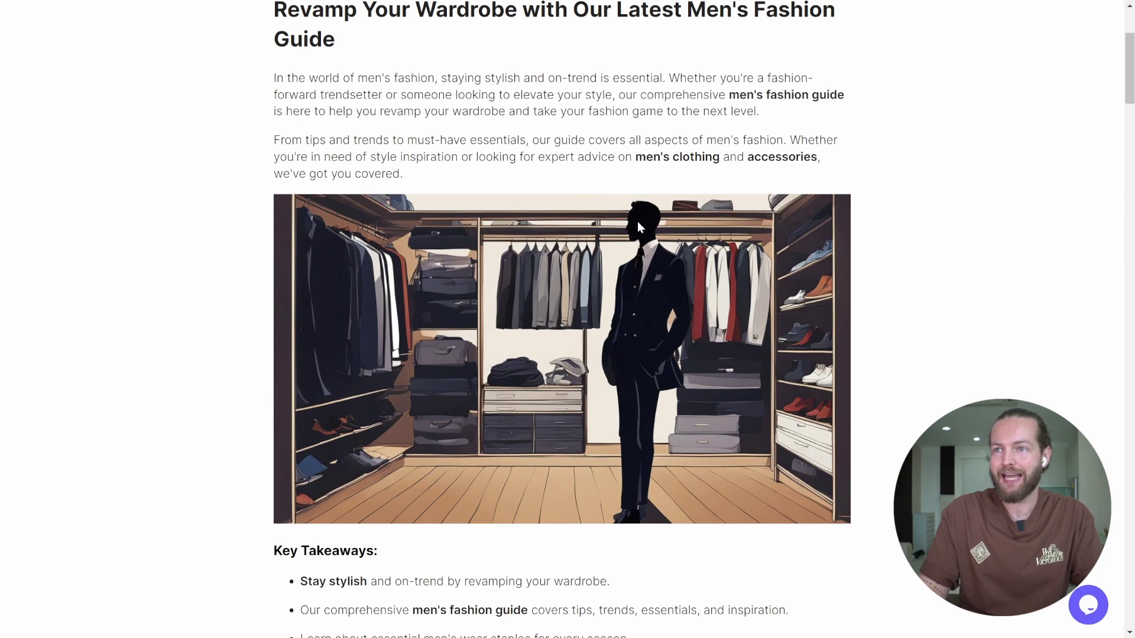
{"action": "scroll", "coordinate": [1129, 100], "scroll_direction": "down", "scroll_amount": 1}
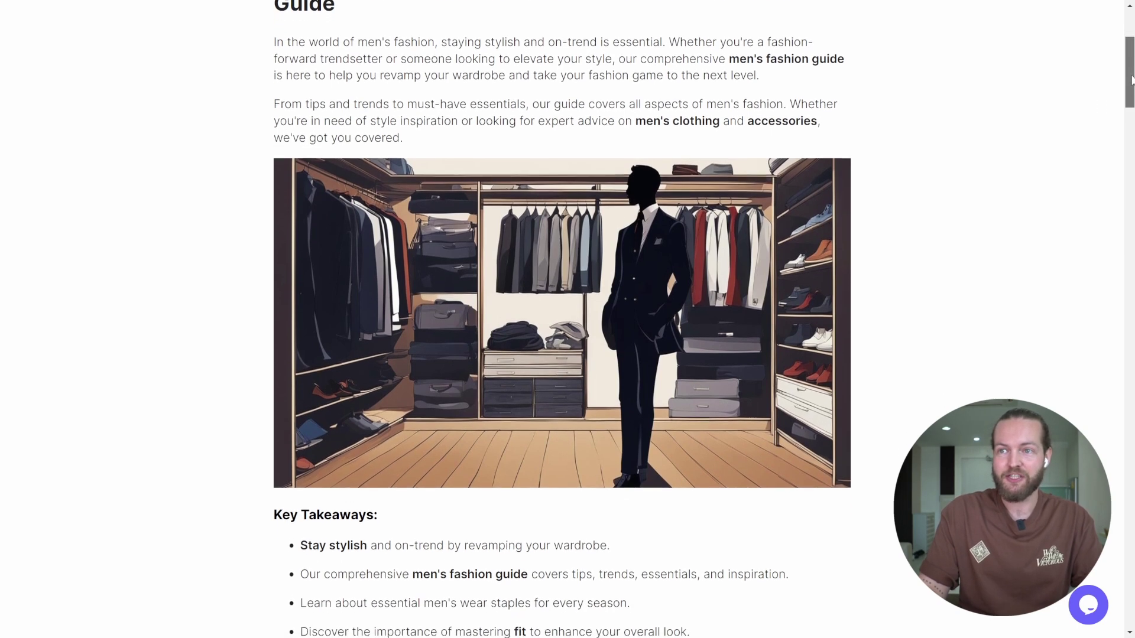
{"action": "left_click_drag", "start_coordinate": [1130, 83], "coordinate": [1131, 105]}
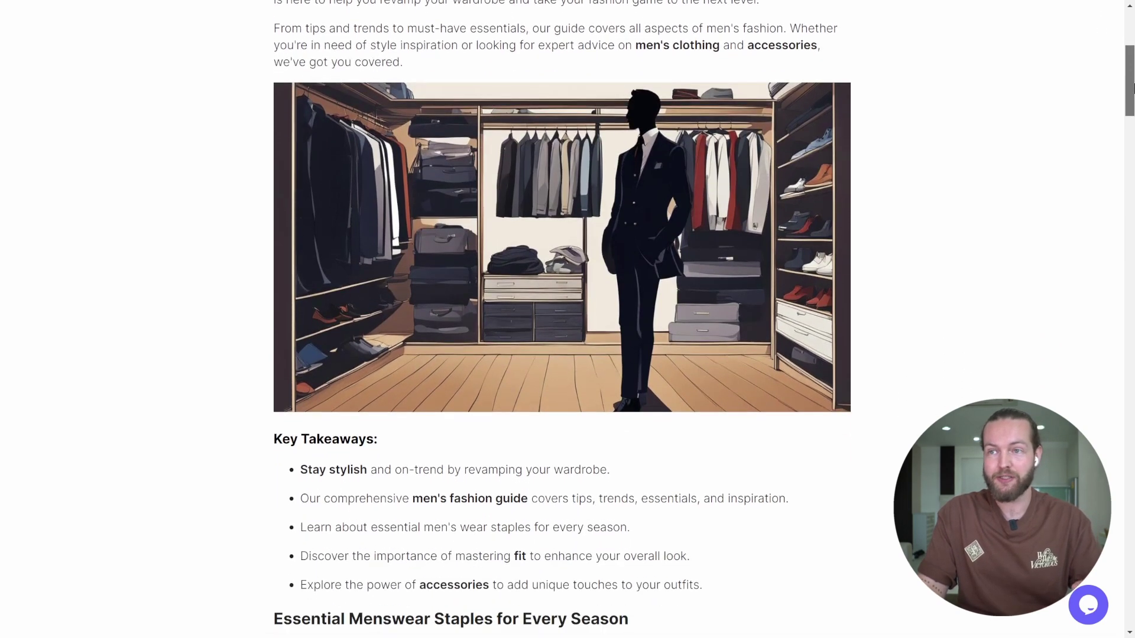
{"action": "scroll", "coordinate": [709, 205], "scroll_direction": "down", "scroll_amount": 2}
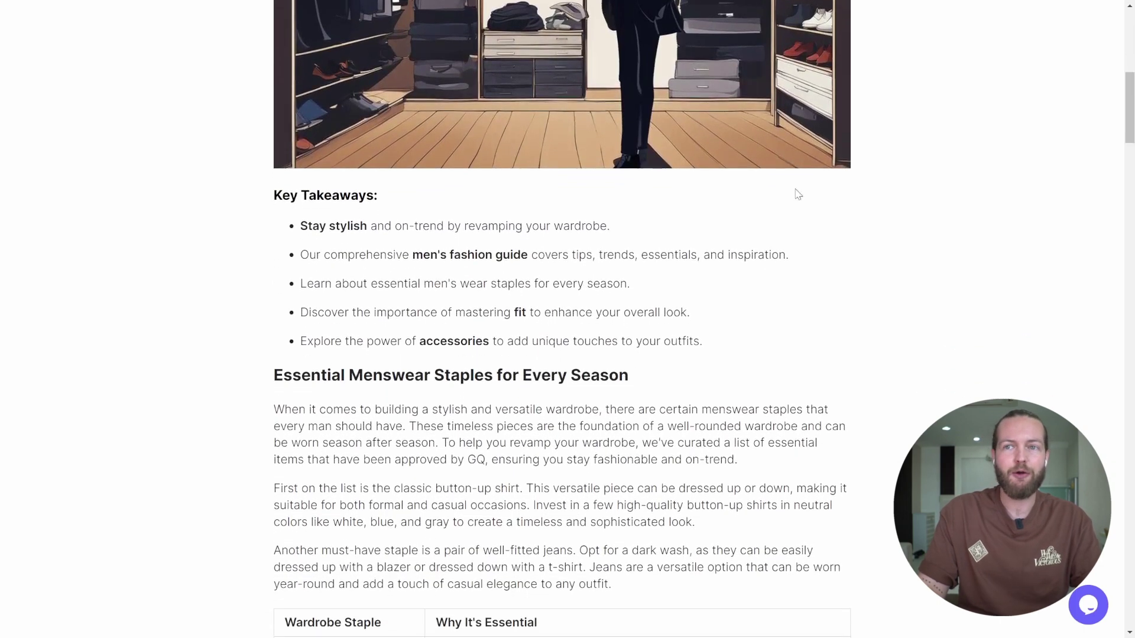
{"action": "left_click_drag", "start_coordinate": [289, 196], "coordinate": [746, 354]}
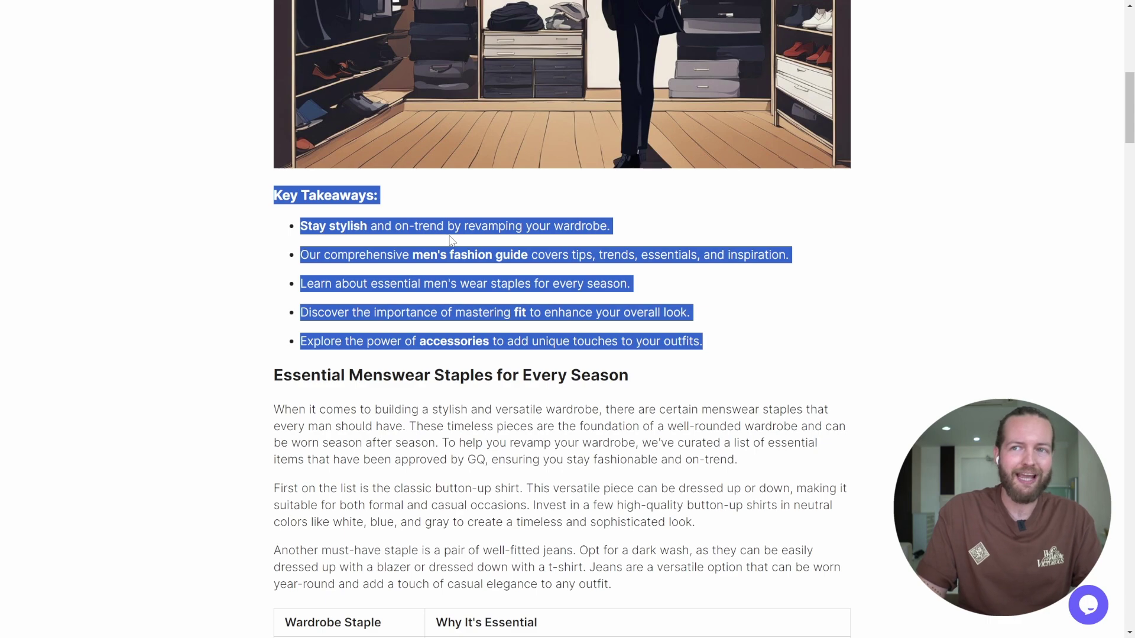
{"action": "left_click", "coordinate": [949, 306]}
{"action": "scroll", "coordinate": [948, 306], "scroll_direction": "down", "scroll_amount": 5}
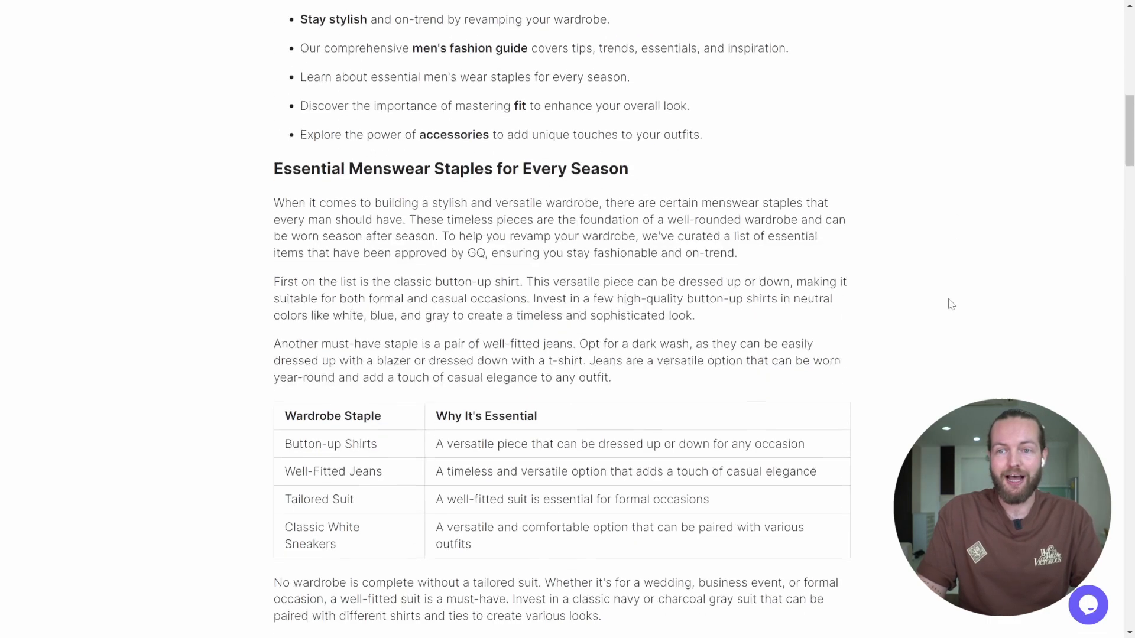
{"action": "scroll", "coordinate": [946, 306], "scroll_direction": "down", "scroll_amount": 2}
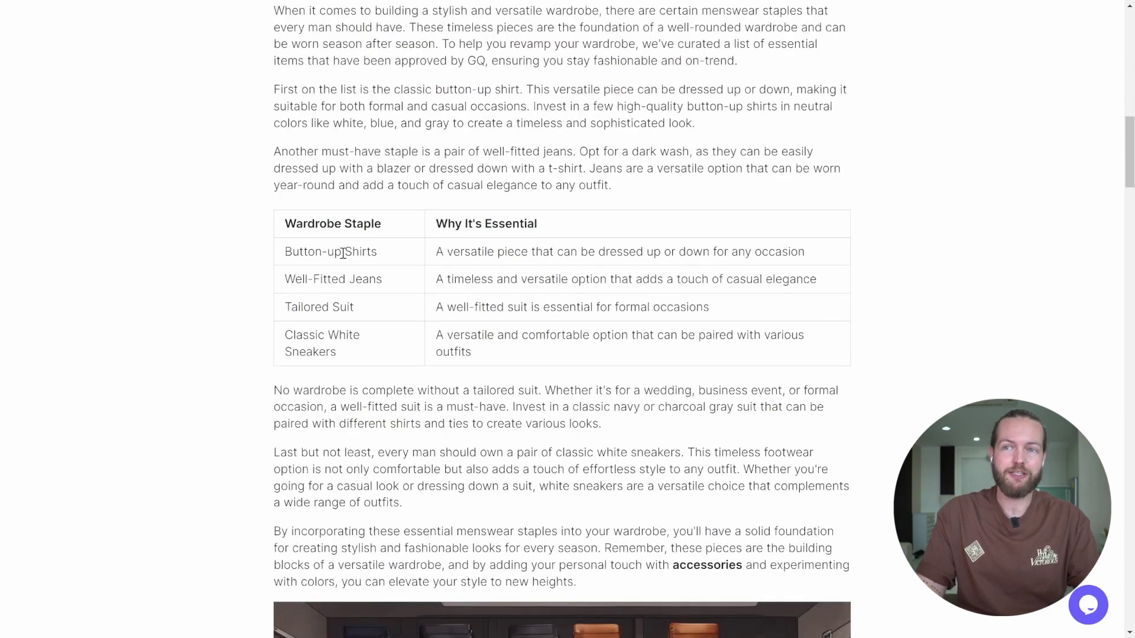
{"action": "left_click_drag", "start_coordinate": [288, 222], "coordinate": [748, 355]}
{"action": "left_click", "coordinate": [896, 354]}
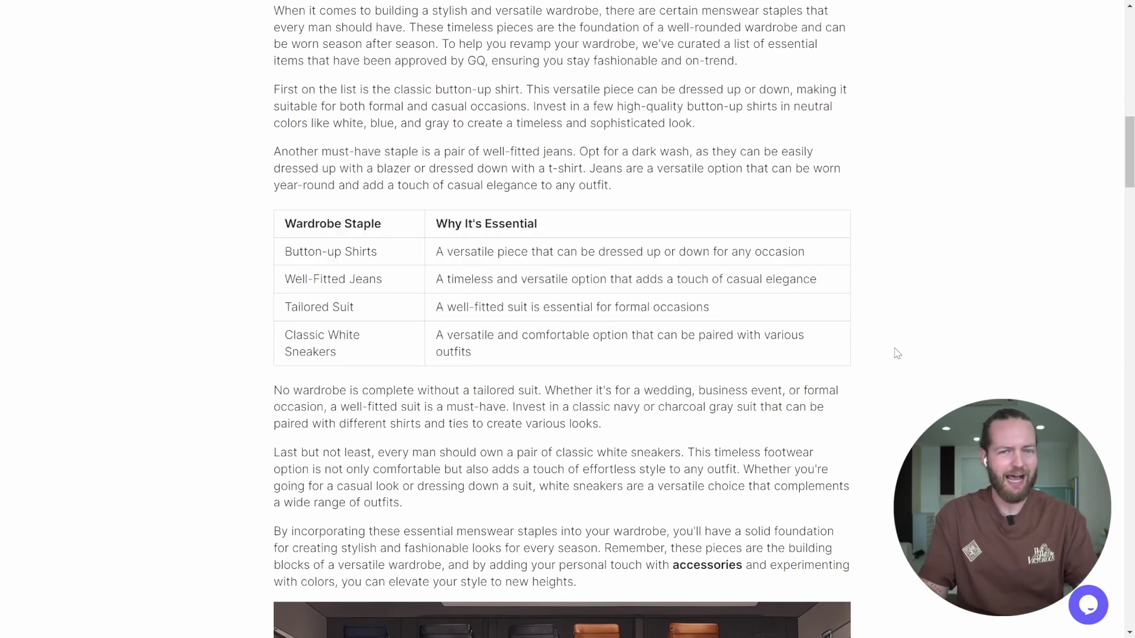
{"action": "scroll", "coordinate": [908, 350], "scroll_direction": "up", "scroll_amount": 2}
{"action": "scroll", "coordinate": [828, 309], "scroll_direction": "down", "scroll_amount": 1}
{"action": "left_click_drag", "start_coordinate": [273, 77], "coordinate": [699, 242]}
{"action": "left_click", "coordinate": [881, 264]}
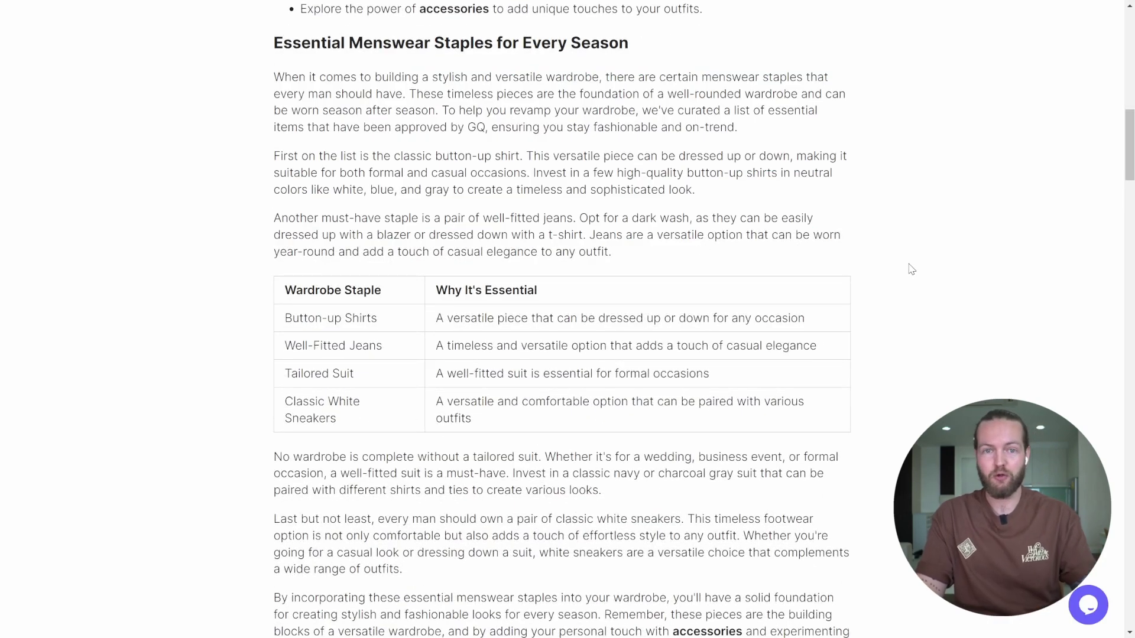
{"action": "scroll", "coordinate": [908, 266], "scroll_direction": "down", "scroll_amount": 1}
{"action": "scroll", "coordinate": [914, 266], "scroll_direction": "down", "scroll_amount": 4}
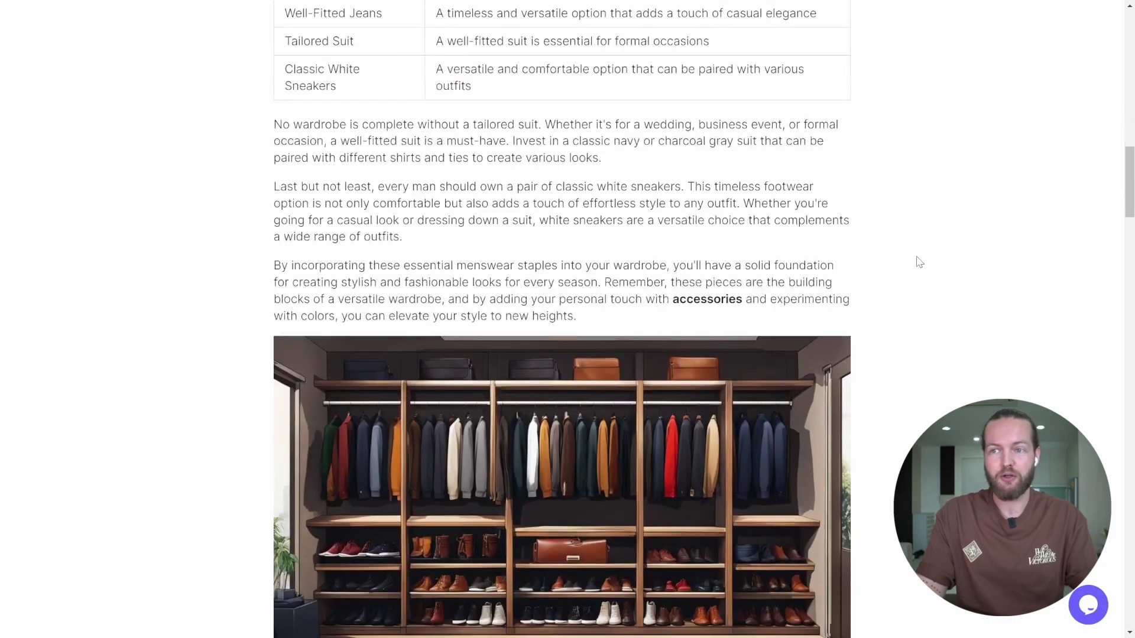
{"action": "scroll", "coordinate": [551, 335], "scroll_direction": "down", "scroll_amount": 3}
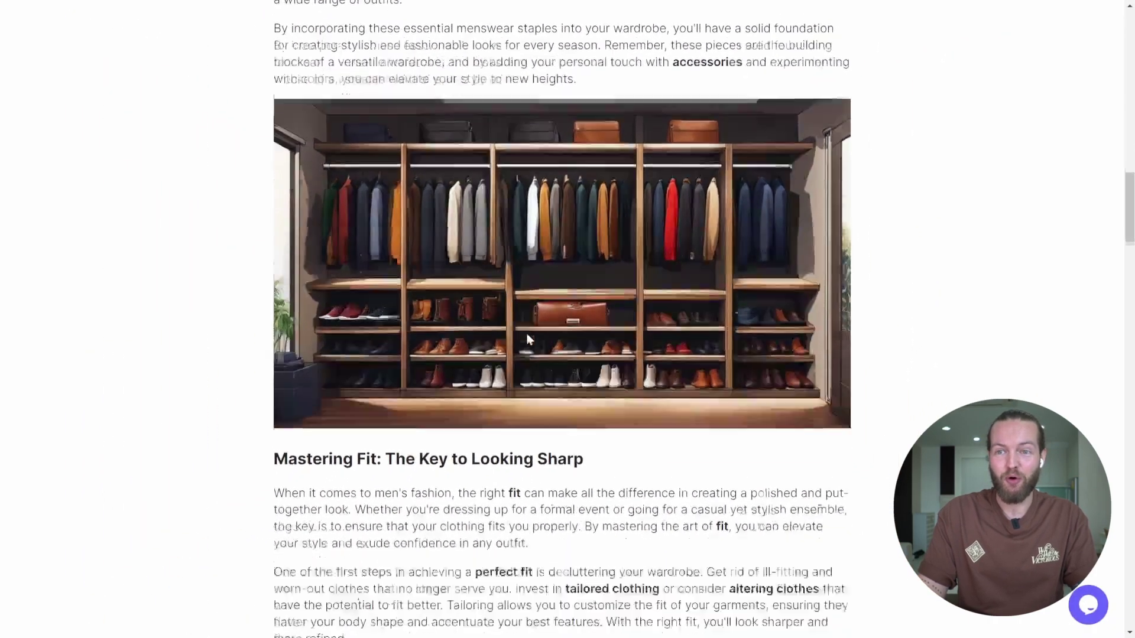
{"action": "scroll", "coordinate": [529, 339], "scroll_direction": "down", "scroll_amount": 4}
{"action": "left_click_drag", "start_coordinate": [274, 231], "coordinate": [452, 232]}
{"action": "scroll", "coordinate": [530, 253], "scroll_direction": "down", "scroll_amount": 3}
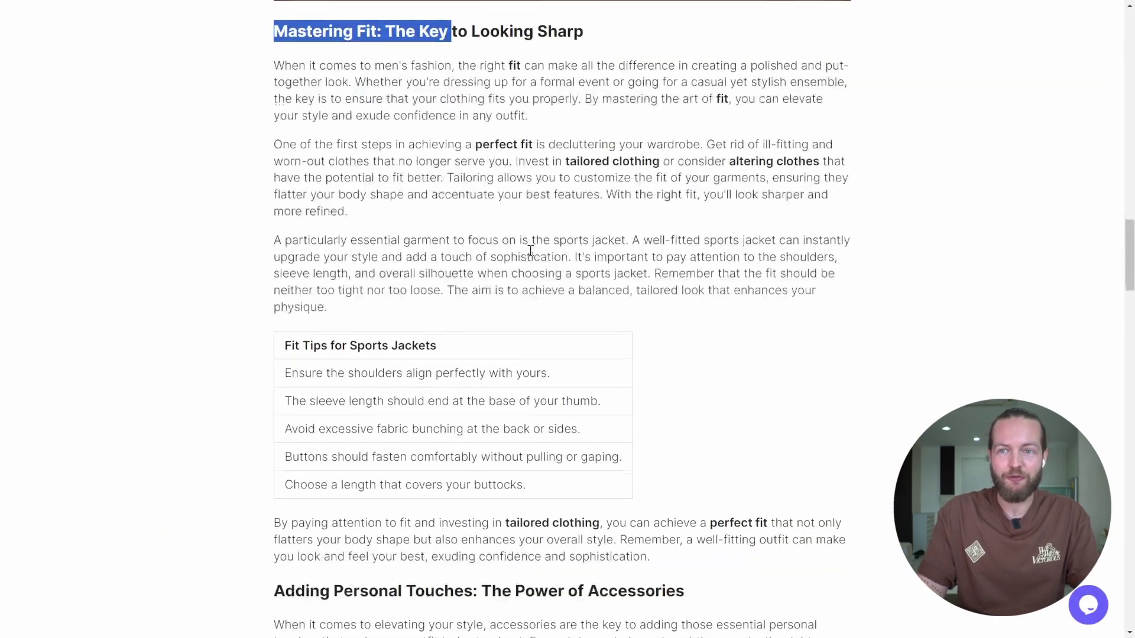
{"action": "left_click_drag", "start_coordinate": [280, 348], "coordinate": [400, 343]}
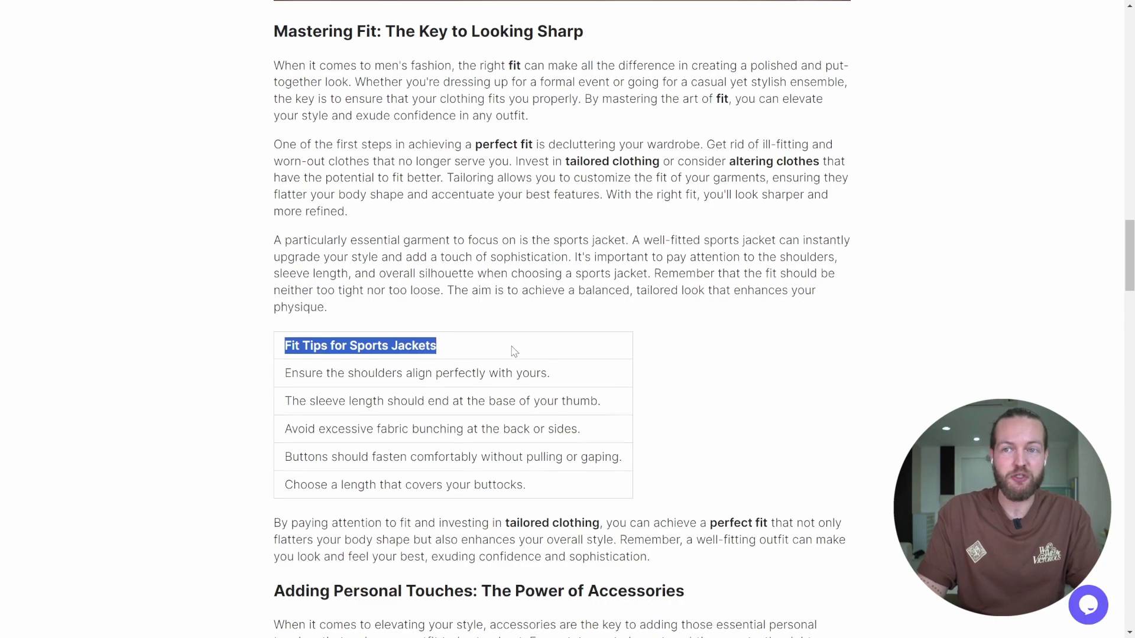
{"action": "scroll", "coordinate": [511, 355], "scroll_direction": "down", "scroll_amount": 3}
{"action": "scroll", "coordinate": [532, 343], "scroll_direction": "down", "scroll_amount": 1}
{"action": "left_click_drag", "start_coordinate": [285, 325], "coordinate": [684, 324]}
{"action": "scroll", "coordinate": [650, 324], "scroll_direction": "down", "scroll_amount": 2}
{"action": "scroll", "coordinate": [555, 309], "scroll_direction": "down", "scroll_amount": 6}
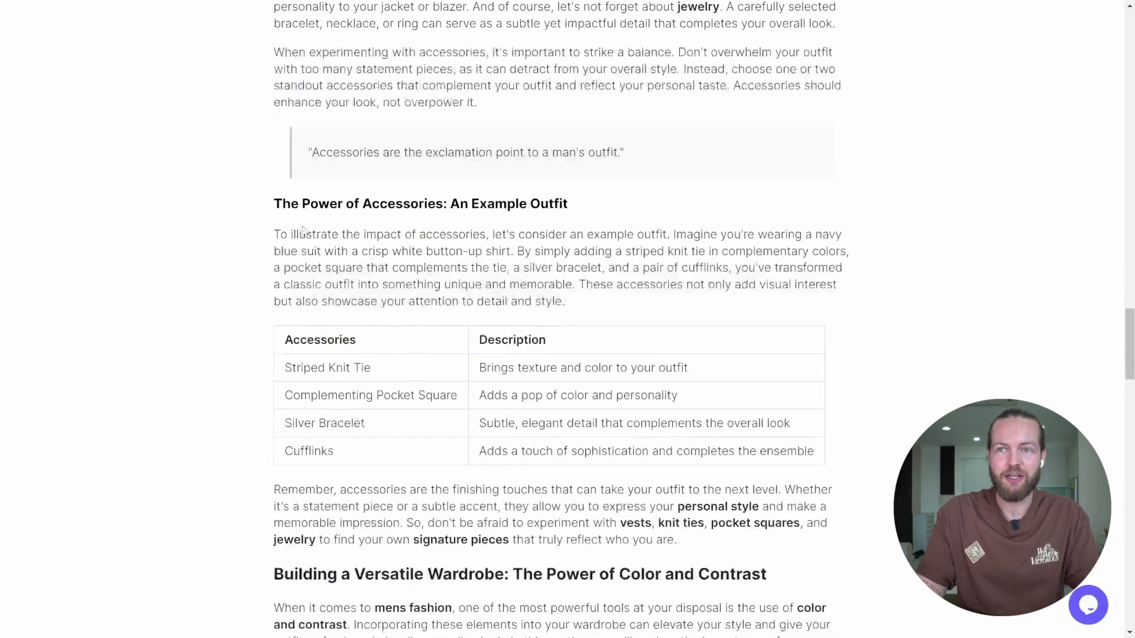
{"action": "left_click_drag", "start_coordinate": [274, 203], "coordinate": [464, 207]}
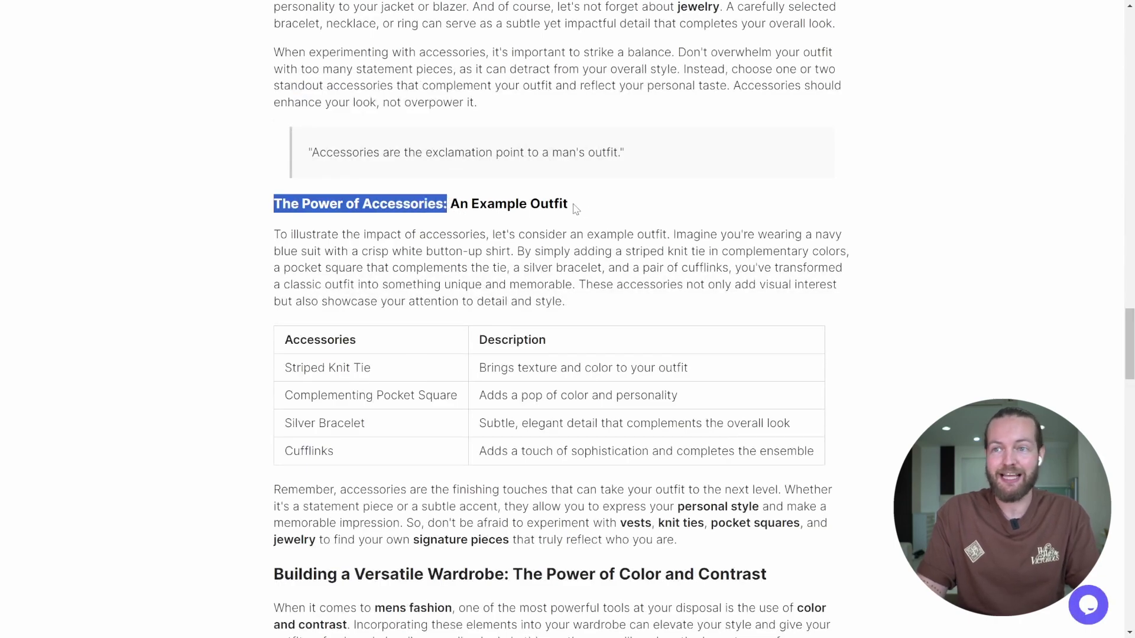
{"action": "scroll", "coordinate": [628, 264], "scroll_direction": "down", "scroll_amount": 10}
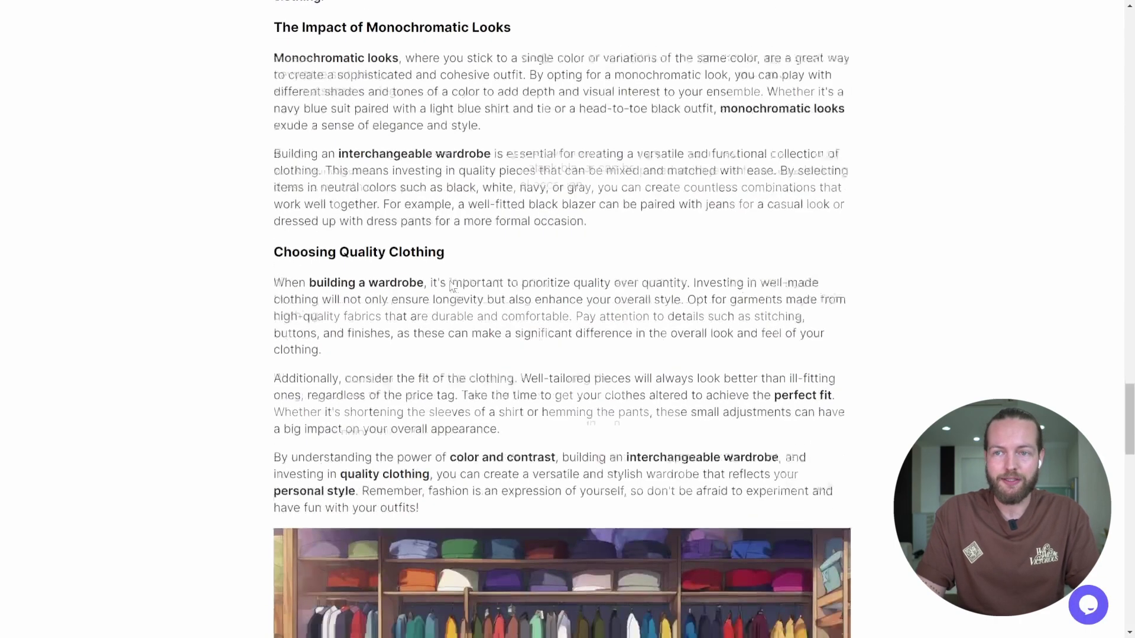
{"action": "scroll", "coordinate": [452, 272], "scroll_direction": "down", "scroll_amount": 5}
{"action": "scroll", "coordinate": [261, 205], "scroll_direction": "down", "scroll_amount": 5}
{"action": "scroll", "coordinate": [366, 212], "scroll_direction": "down", "scroll_amount": 3}
{"action": "scroll", "coordinate": [337, 266], "scroll_direction": "down", "scroll_amount": 3}
{"action": "scroll", "coordinate": [331, 301], "scroll_direction": "down", "scroll_amount": 4}
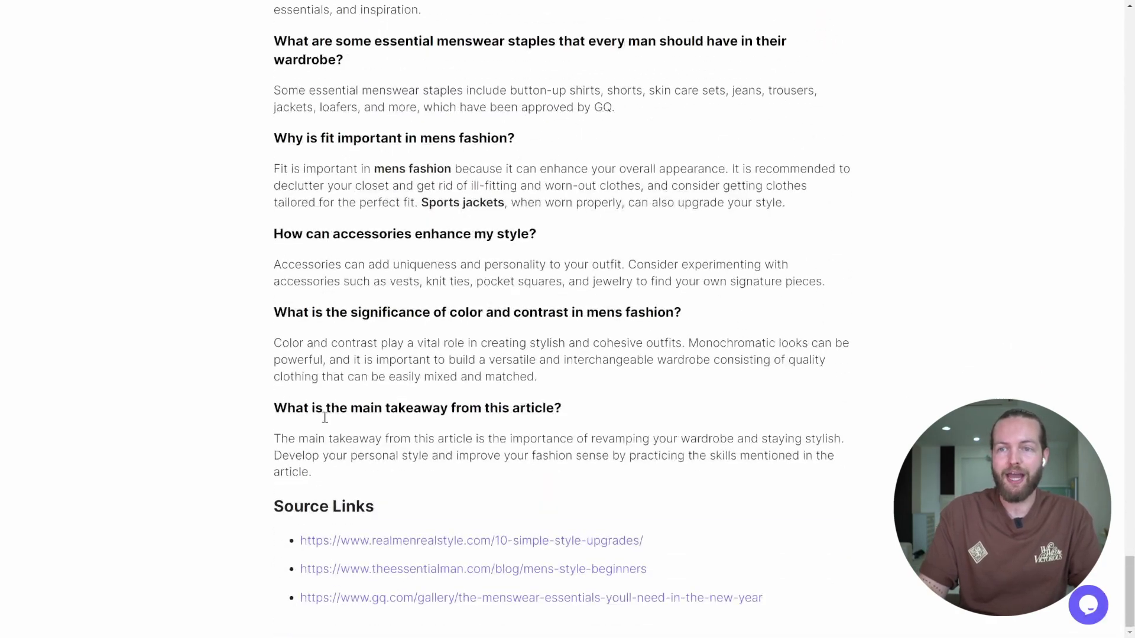
{"action": "left_click_drag", "start_coordinate": [281, 542], "coordinate": [814, 587]}
{"action": "left_click", "coordinate": [815, 588]}
{"action": "scroll", "coordinate": [248, 334], "scroll_direction": "up", "scroll_amount": 15}
{"action": "scroll", "coordinate": [248, 334], "scroll_direction": "down", "scroll_amount": 4}
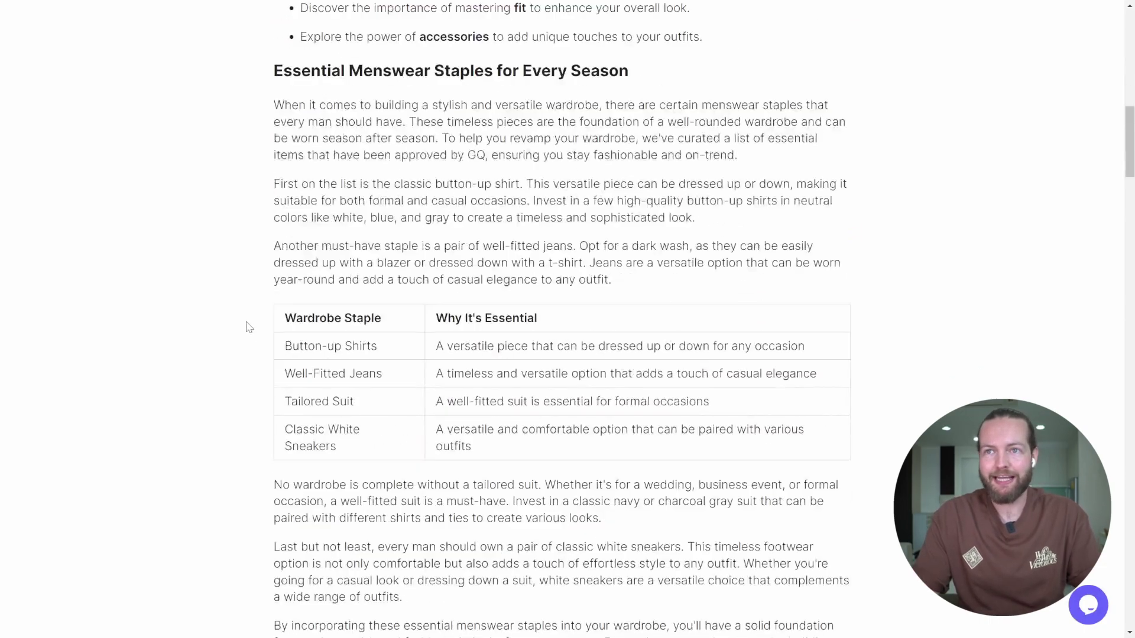
{"action": "scroll", "coordinate": [248, 326], "scroll_direction": "down", "scroll_amount": 1}
{"action": "scroll", "coordinate": [248, 327], "scroll_direction": "down", "scroll_amount": 3}
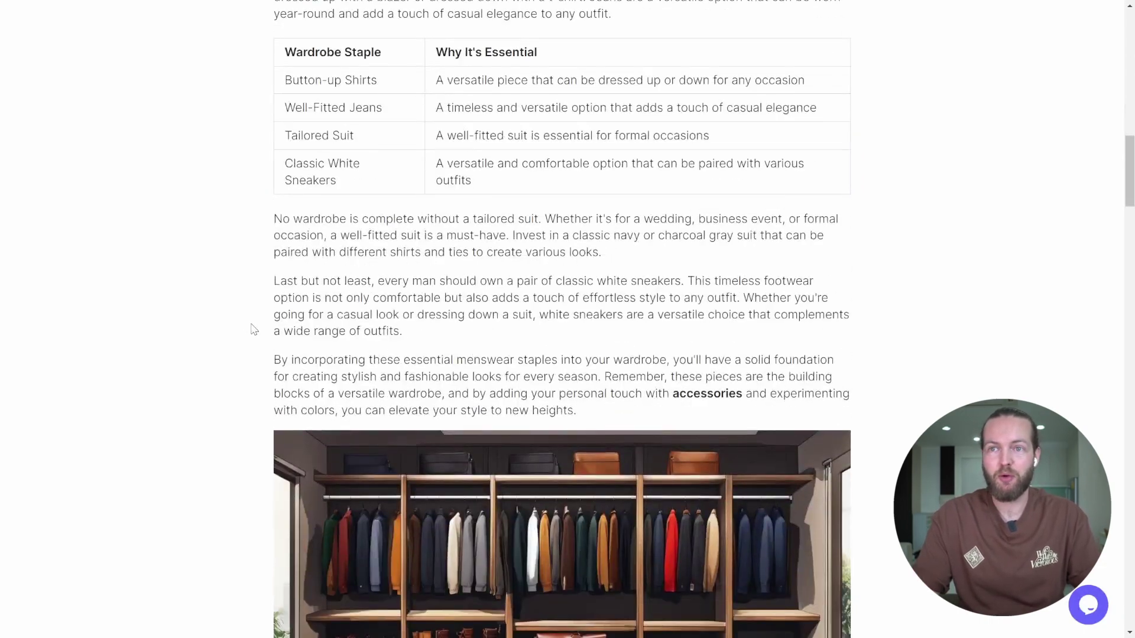
{"action": "scroll", "coordinate": [380, 414], "scroll_direction": "up", "scroll_amount": 2}
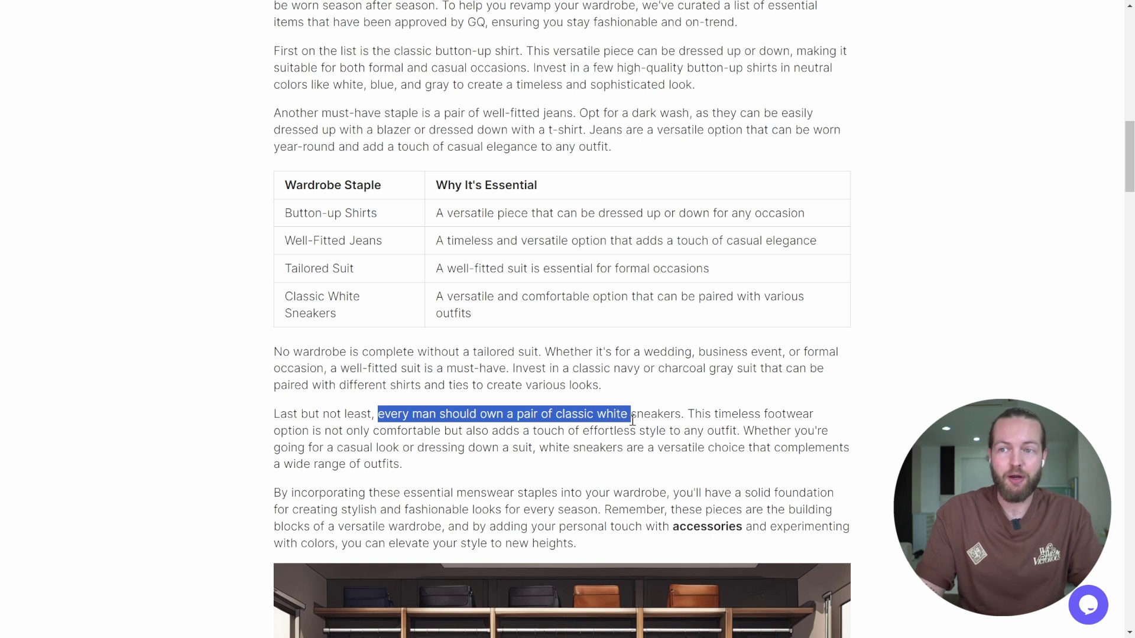
{"action": "left_click_drag", "start_coordinate": [406, 415], "coordinate": [664, 415]}
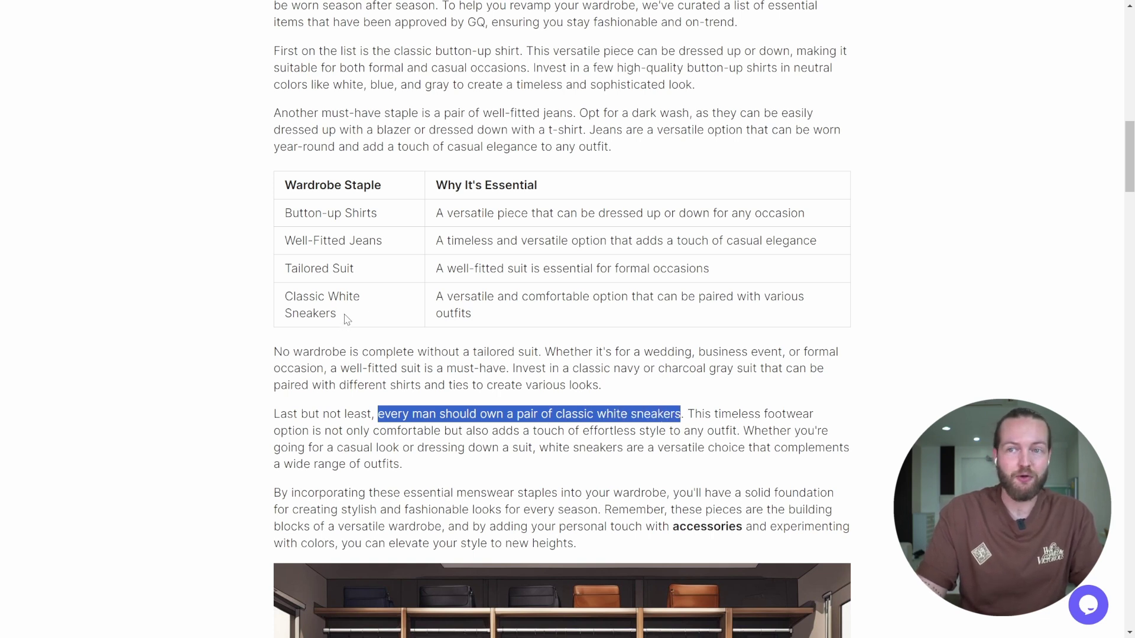
{"action": "left_click_drag", "start_coordinate": [342, 316], "coordinate": [285, 290]}
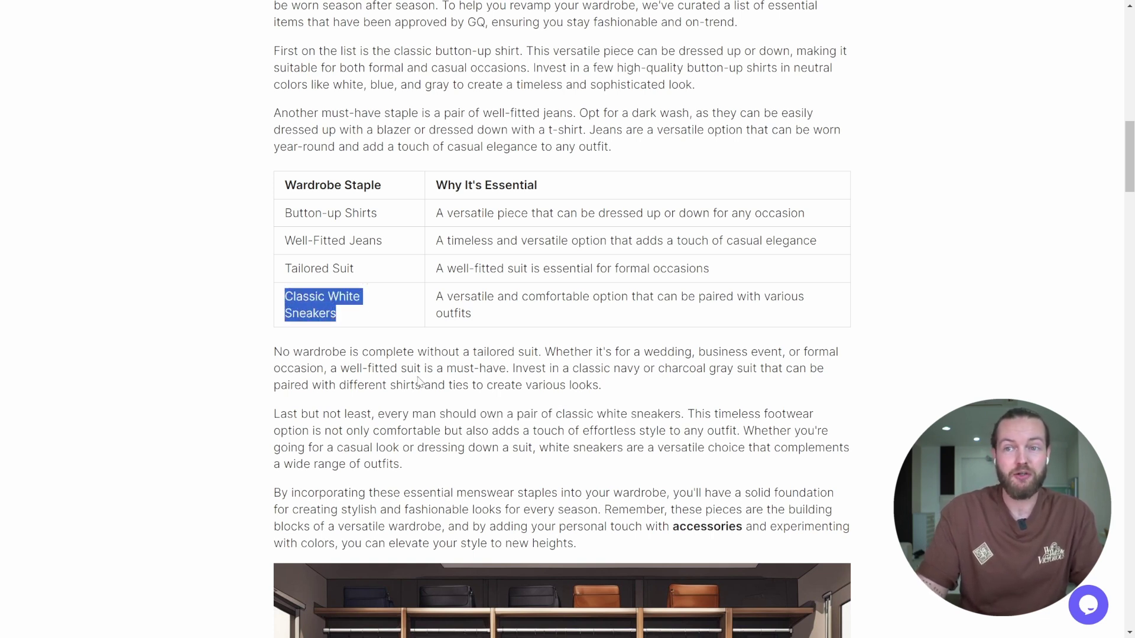
{"action": "mouse_move", "coordinate": [493, 385]}
{"action": "left_mouse_down"}
{"action": "mouse_move", "coordinate": [492, 369]}
{"action": "mouse_move", "coordinate": [546, 353]}
{"action": "left_mouse_up"}
{"action": "left_click_drag", "start_coordinate": [357, 270], "coordinate": [286, 272]}
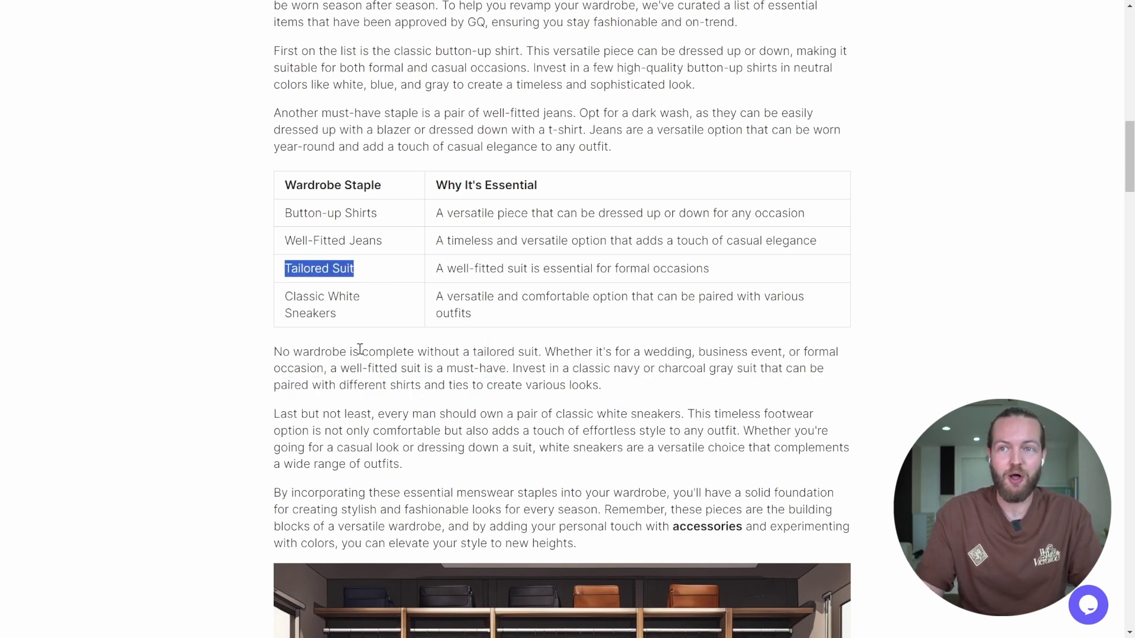
{"action": "left_click", "coordinate": [460, 405]}
{"action": "scroll", "coordinate": [449, 355], "scroll_direction": "down", "scroll_amount": 2}
{"action": "scroll", "coordinate": [423, 309], "scroll_direction": "down", "scroll_amount": 8}
{"action": "left_click_drag", "start_coordinate": [399, 264], "coordinate": [625, 279]}
{"action": "left_click", "coordinate": [628, 280]}
{"action": "scroll", "coordinate": [638, 303], "scroll_direction": "down", "scroll_amount": 1}
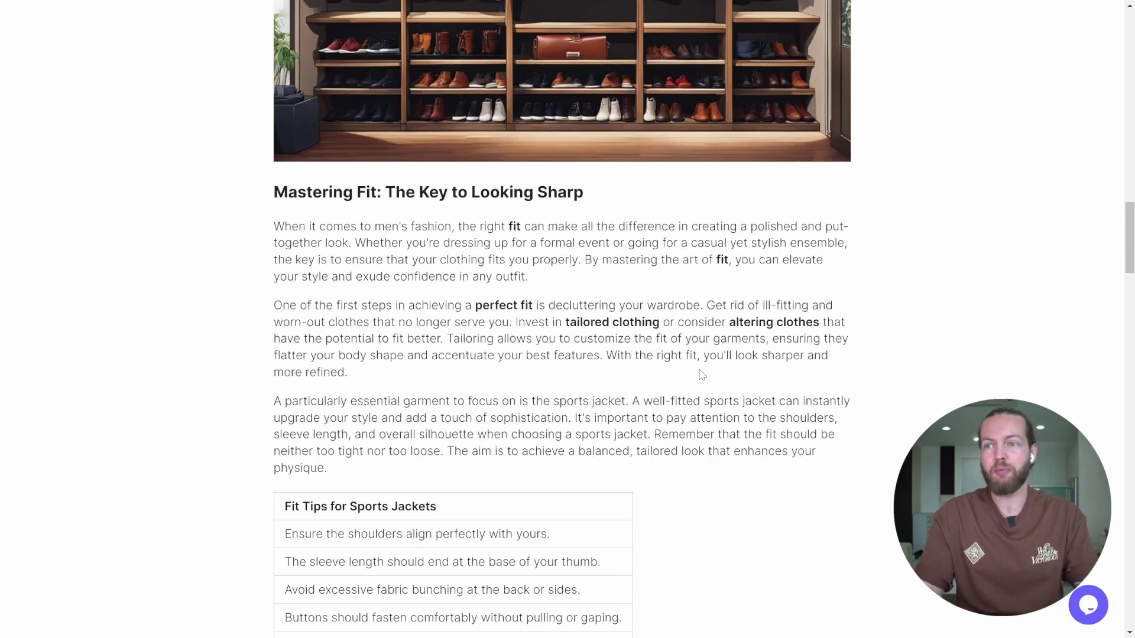
{"action": "left_click_drag", "start_coordinate": [577, 321], "coordinate": [633, 324]}
{"action": "left_click", "coordinate": [665, 372]}
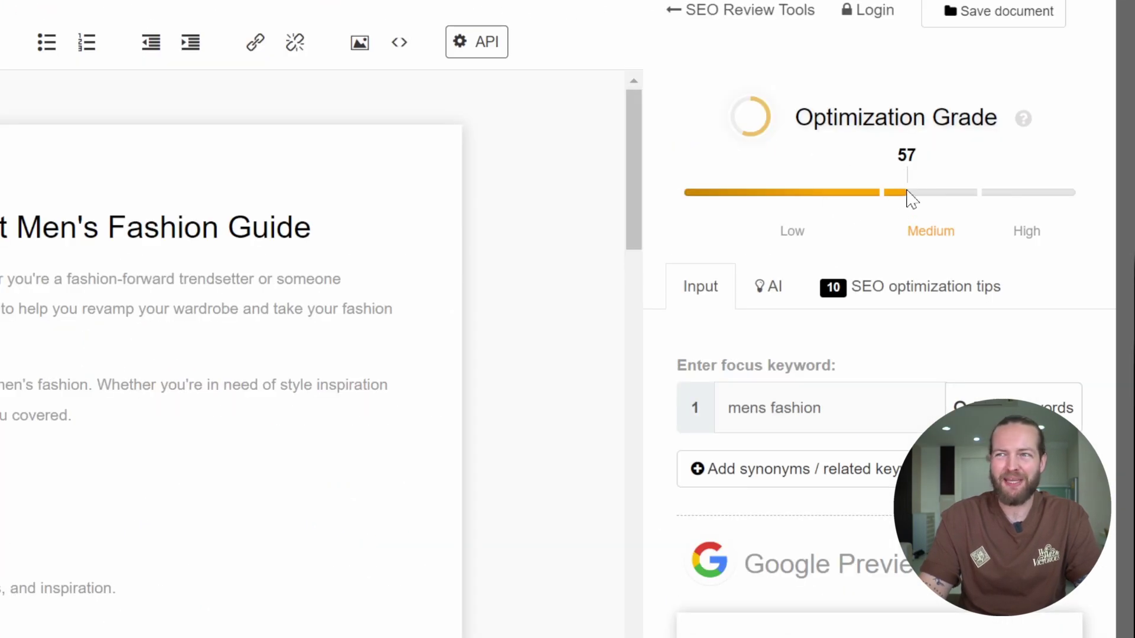
Review the SEO optimization tips for the article graded 76 (High)
{"action": "left_click", "coordinate": [920, 288]}
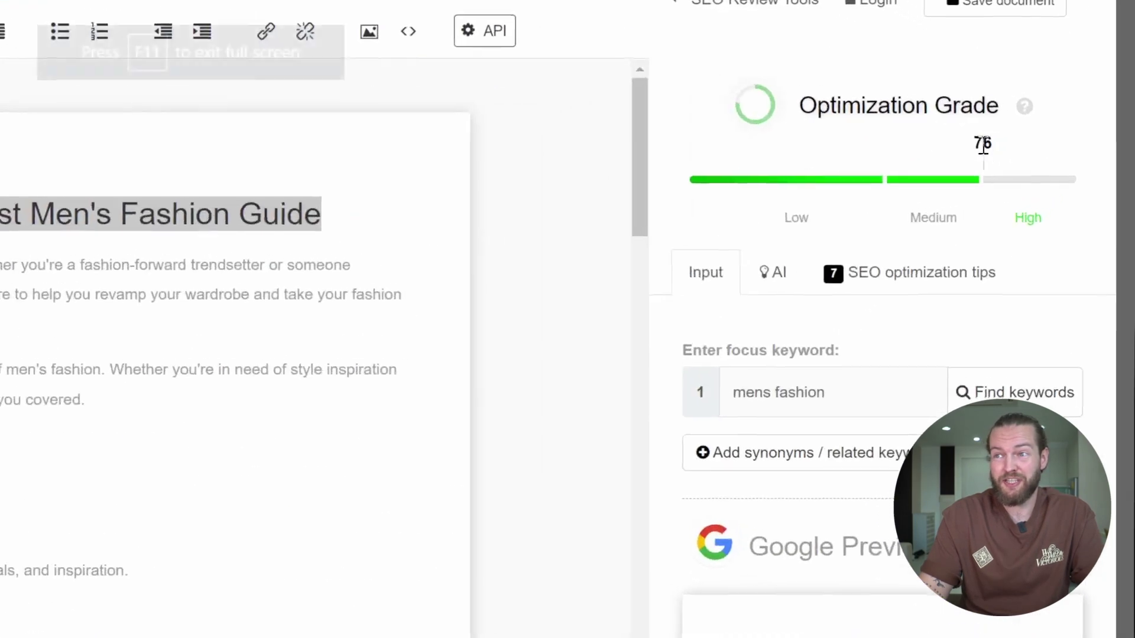
{"action": "left_click", "coordinate": [849, 294]}
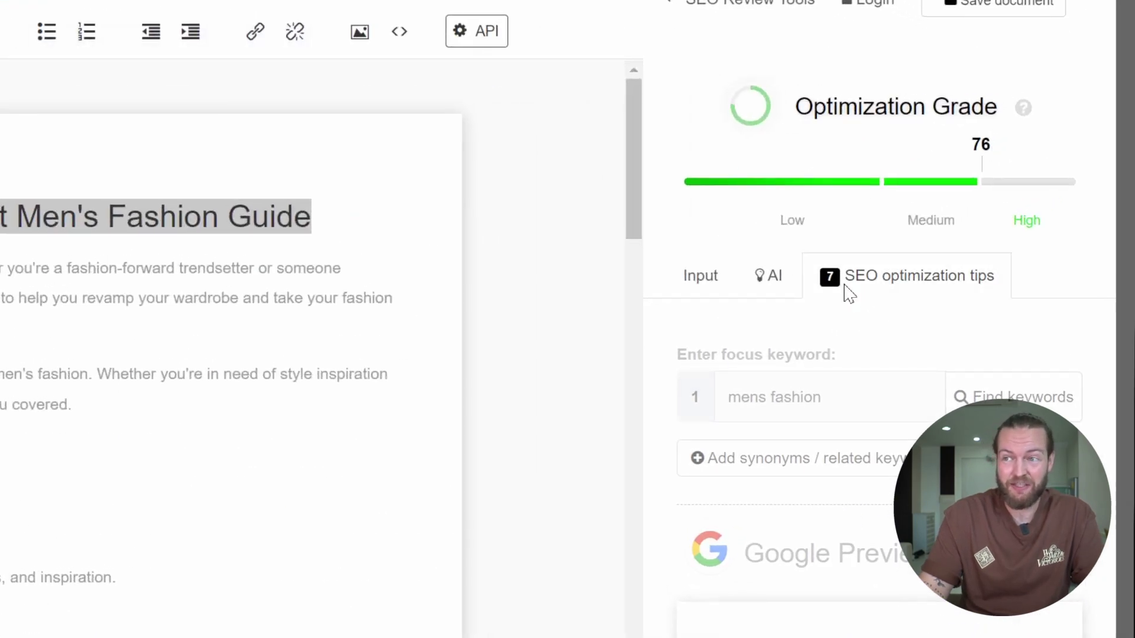
{"action": "scroll", "coordinate": [845, 293], "scroll_direction": "down", "scroll_amount": 2}
{"action": "scroll", "coordinate": [886, 355], "scroll_direction": "down", "scroll_amount": 3}
{"action": "scroll", "coordinate": [934, 400], "scroll_direction": "down", "scroll_amount": 5}
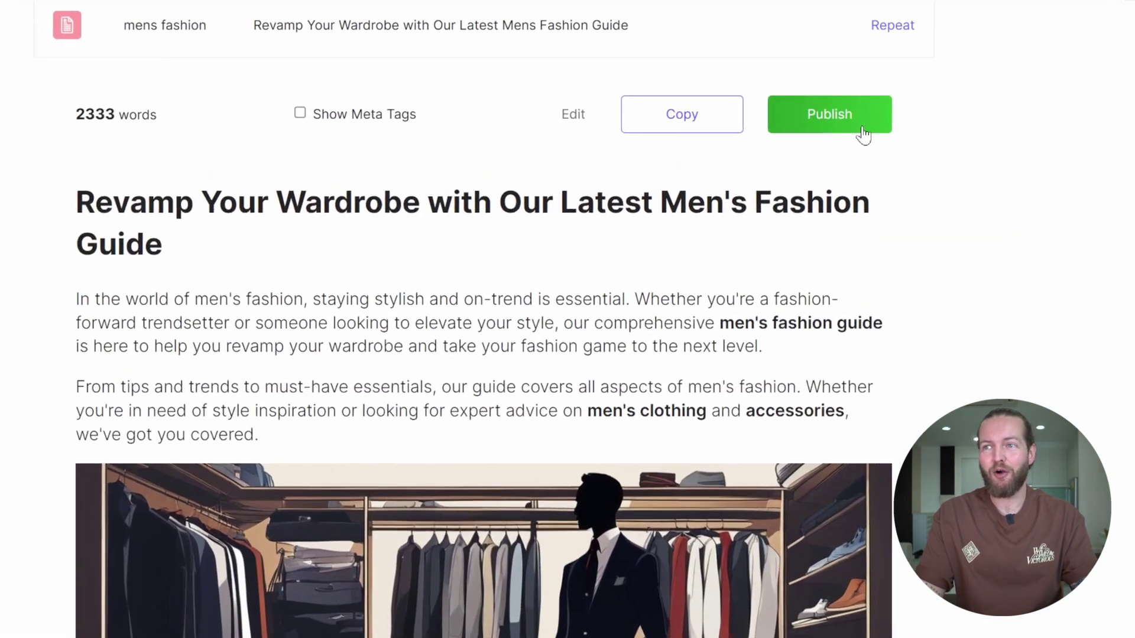
Start publishing the article to WordPress, bringing up the site connection prompt
{"action": "left_click", "coordinate": [862, 128]}
{"action": "mouse_move", "coordinate": [706, 316]}
{"action": "left_mouse_down"}
{"action": "mouse_move", "coordinate": [780, 306]}
{"action": "mouse_move", "coordinate": [867, 325]}
{"action": "left_mouse_up"}
{"action": "left_click", "coordinate": [789, 380]}
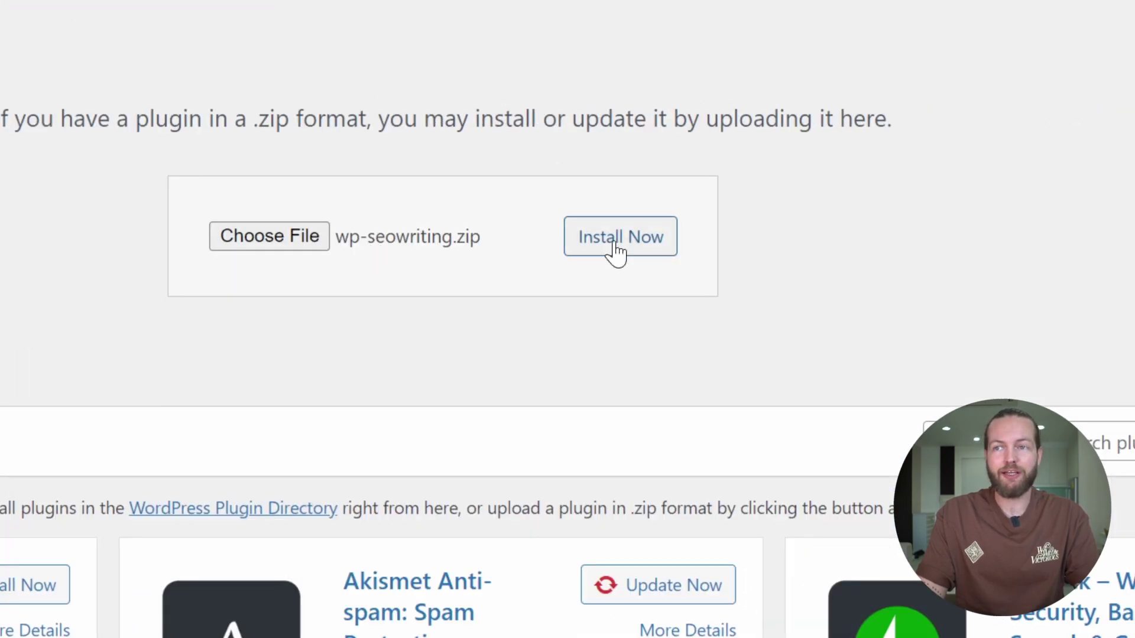
Install the uploaded wp-seowriting.zip plugin on the WordPress site
{"action": "left_click", "coordinate": [616, 251]}
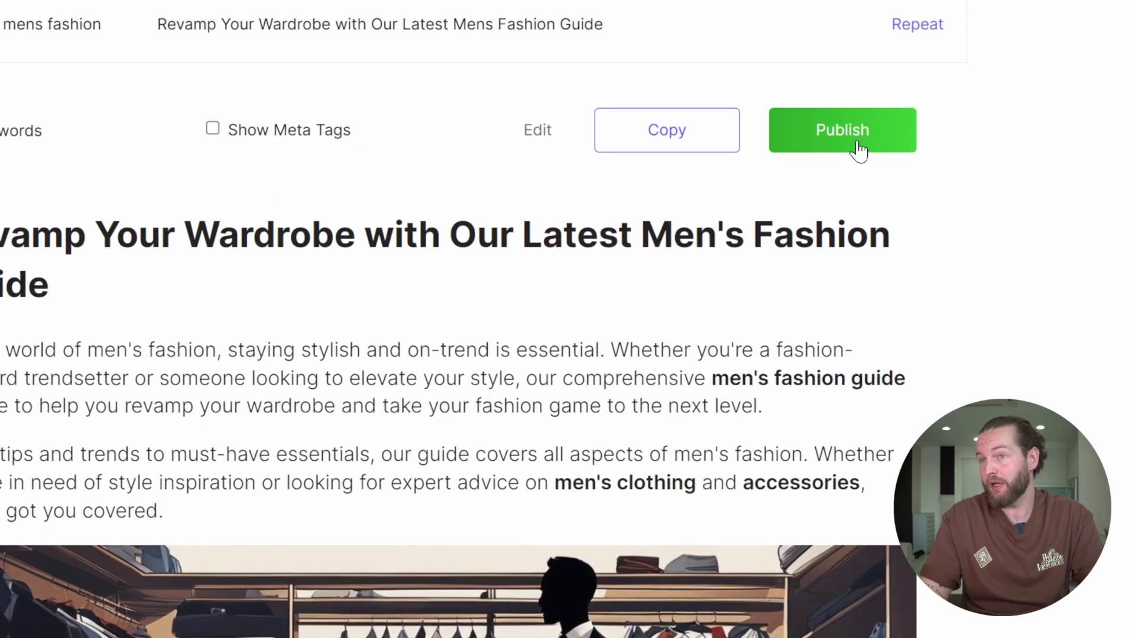
In the article's WordPress publish options, set 'URL should be like' to Main Keyword
{"action": "left_click", "coordinate": [858, 152]}
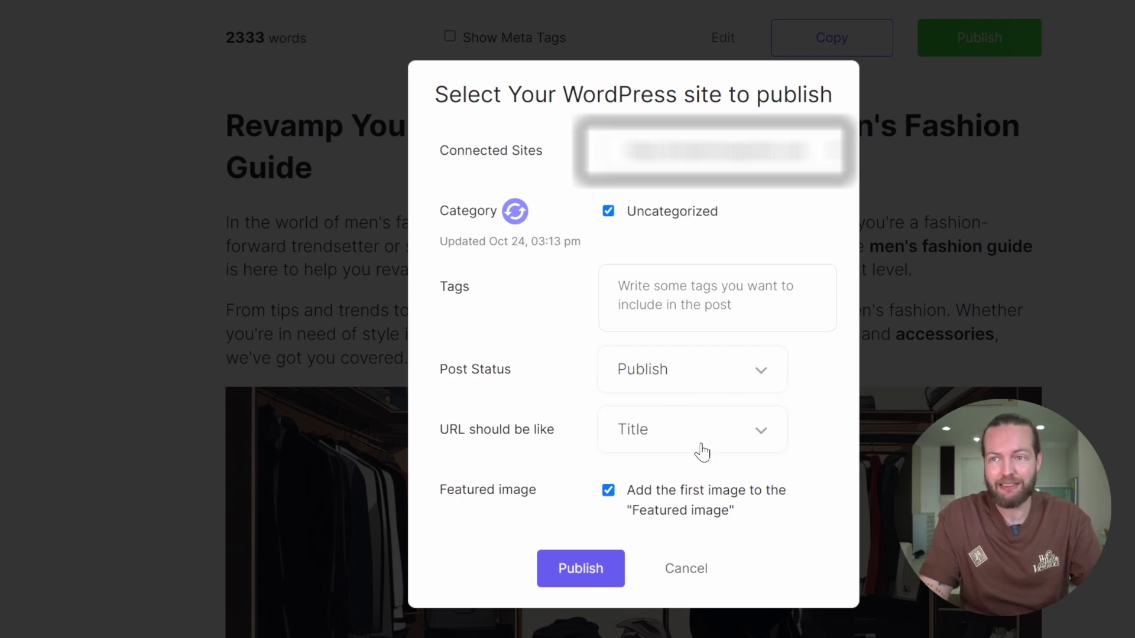
{"action": "left_click", "coordinate": [702, 452]}
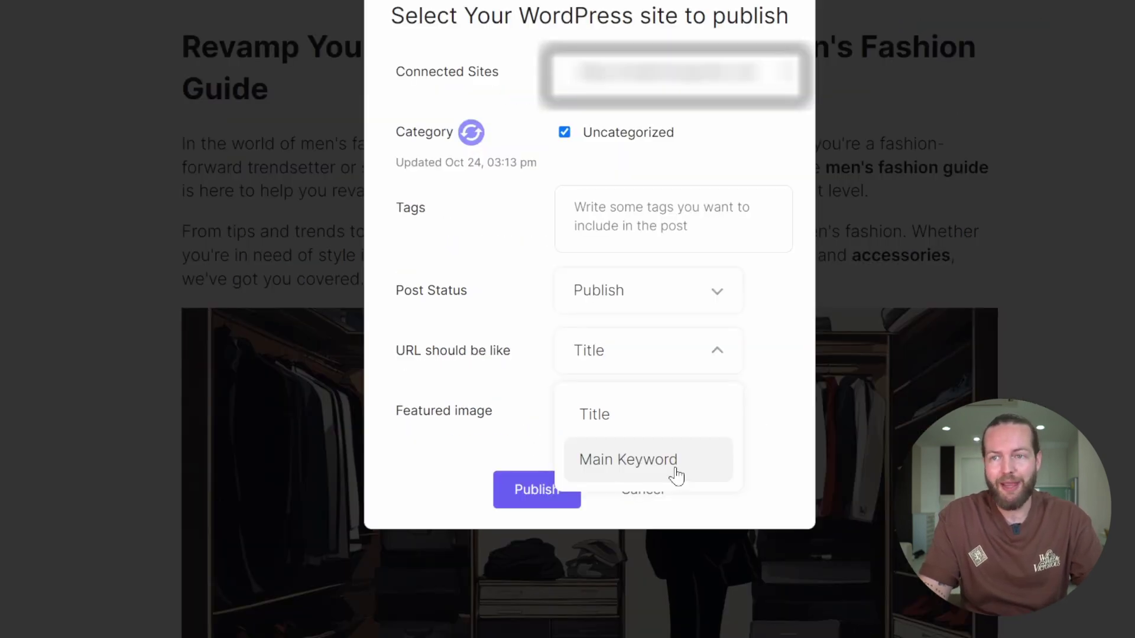
{"action": "left_click", "coordinate": [689, 474]}
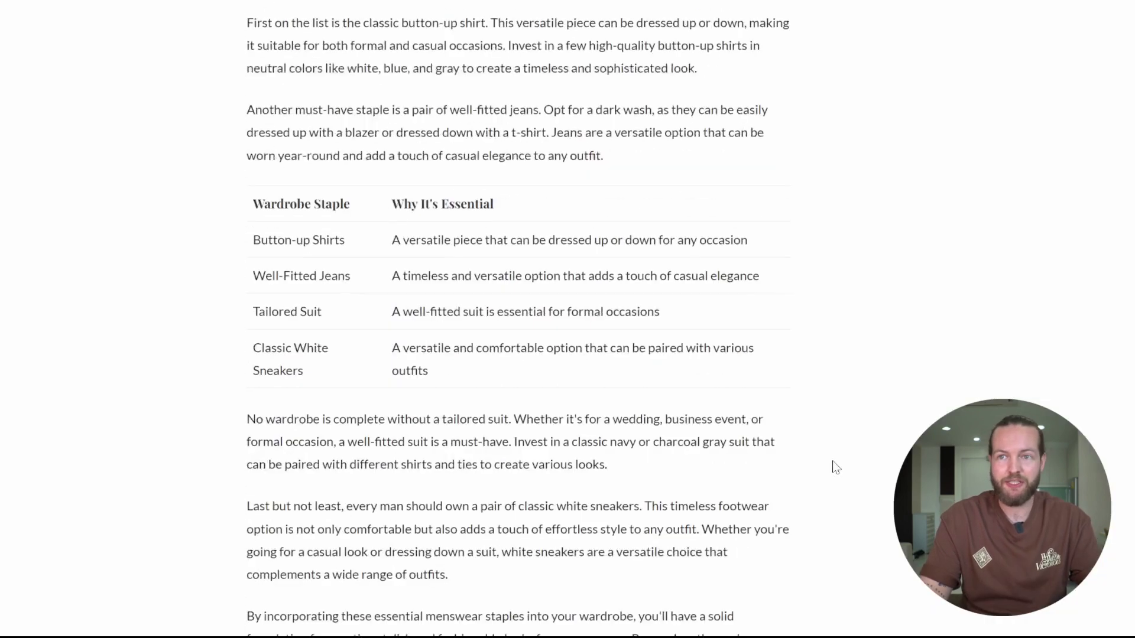
Scroll through the published men's fashion post down to its FAQ section
{"action": "scroll", "coordinate": [833, 464], "scroll_direction": "down", "scroll_amount": 5}
{"action": "scroll", "coordinate": [834, 464], "scroll_direction": "down", "scroll_amount": 4}
{"action": "scroll", "coordinate": [834, 464], "scroll_direction": "down", "scroll_amount": 5}
{"action": "scroll", "coordinate": [835, 467], "scroll_direction": "down", "scroll_amount": 7}
{"action": "scroll", "coordinate": [836, 467], "scroll_direction": "down", "scroll_amount": 4}
{"action": "scroll", "coordinate": [836, 467], "scroll_direction": "down", "scroll_amount": 5}
{"action": "scroll", "coordinate": [835, 467], "scroll_direction": "down", "scroll_amount": 6}
{"action": "scroll", "coordinate": [835, 466], "scroll_direction": "down", "scroll_amount": 3}
{"action": "scroll", "coordinate": [836, 467], "scroll_direction": "down", "scroll_amount": 5}
{"action": "scroll", "coordinate": [836, 467], "scroll_direction": "down", "scroll_amount": 6}
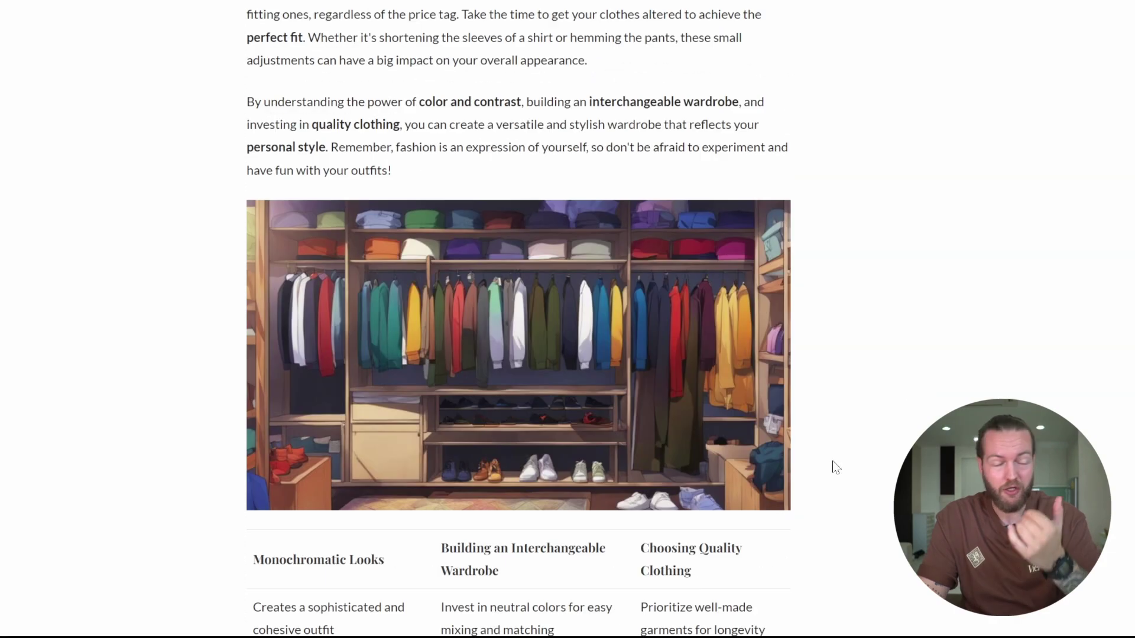
{"action": "scroll", "coordinate": [835, 467], "scroll_direction": "down", "scroll_amount": 5}
{"action": "scroll", "coordinate": [836, 467], "scroll_direction": "down", "scroll_amount": 2}
{"action": "scroll", "coordinate": [836, 467], "scroll_direction": "down", "scroll_amount": 3}
{"action": "scroll", "coordinate": [835, 467], "scroll_direction": "down", "scroll_amount": 3}
{"action": "scroll", "coordinate": [835, 466], "scroll_direction": "down", "scroll_amount": 1}
{"action": "scroll", "coordinate": [836, 467], "scroll_direction": "down", "scroll_amount": 4}
{"action": "scroll", "coordinate": [836, 467], "scroll_direction": "down", "scroll_amount": 3}
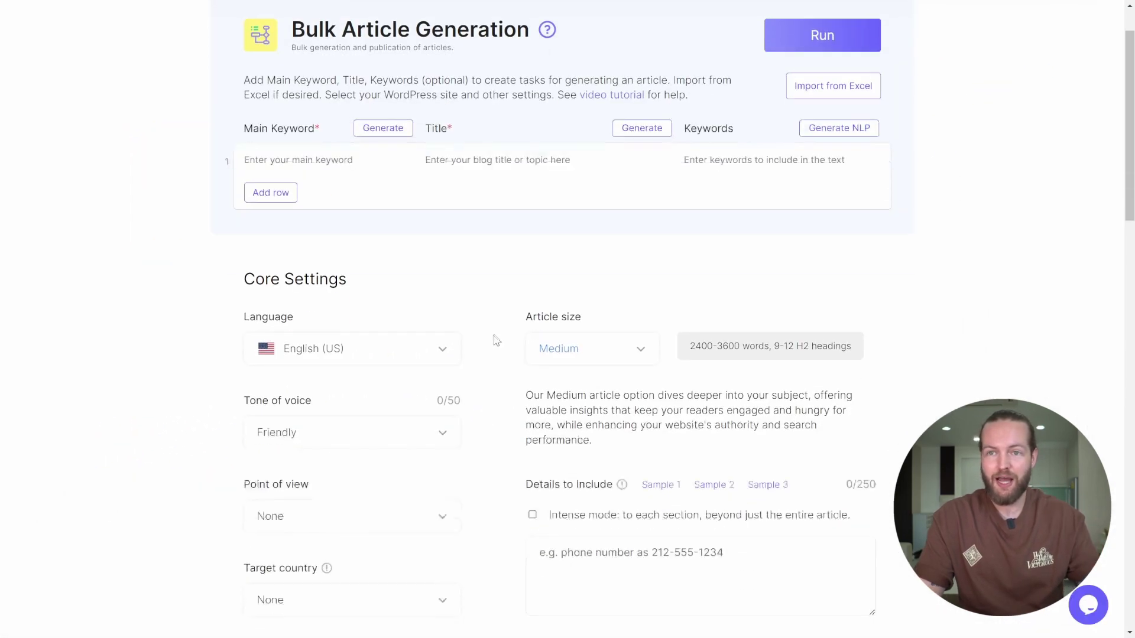
Scroll through the Bulk Article Generation settings sections and back up
{"action": "scroll", "coordinate": [496, 339], "scroll_direction": "down", "scroll_amount": 5}
{"action": "scroll", "coordinate": [503, 336], "scroll_direction": "down", "scroll_amount": 5}
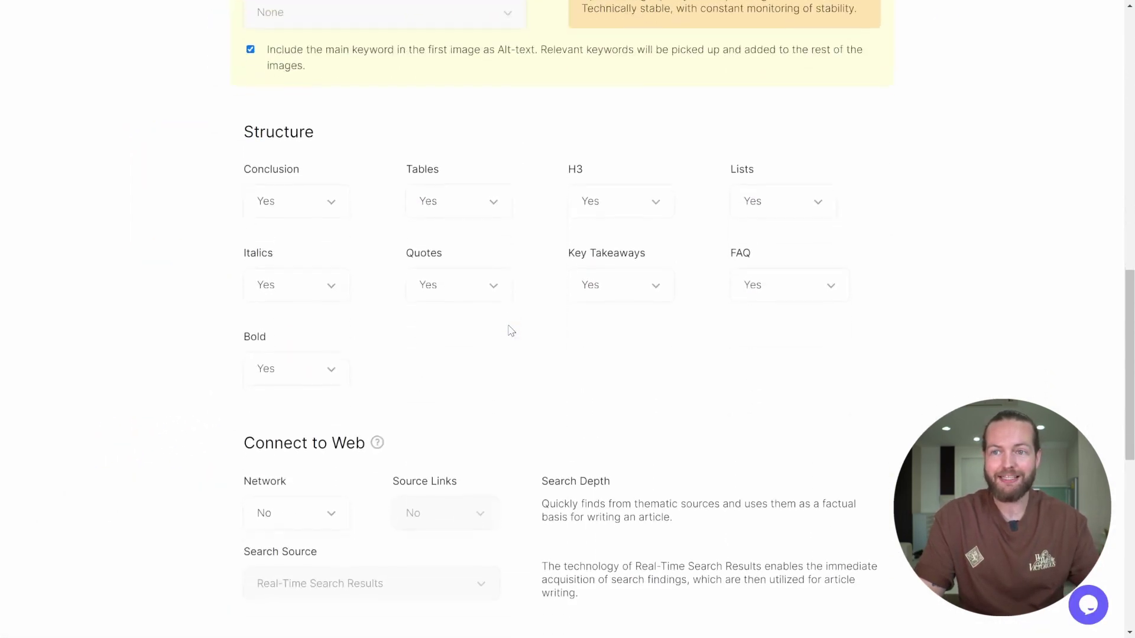
{"action": "scroll", "coordinate": [507, 329], "scroll_direction": "down", "scroll_amount": 5}
{"action": "scroll", "coordinate": [512, 330], "scroll_direction": "down", "scroll_amount": 3}
{"action": "scroll", "coordinate": [511, 331], "scroll_direction": "down", "scroll_amount": 1}
{"action": "scroll", "coordinate": [511, 331], "scroll_direction": "up", "scroll_amount": 10}
{"action": "scroll", "coordinate": [511, 330], "scroll_direction": "up", "scroll_amount": 10}
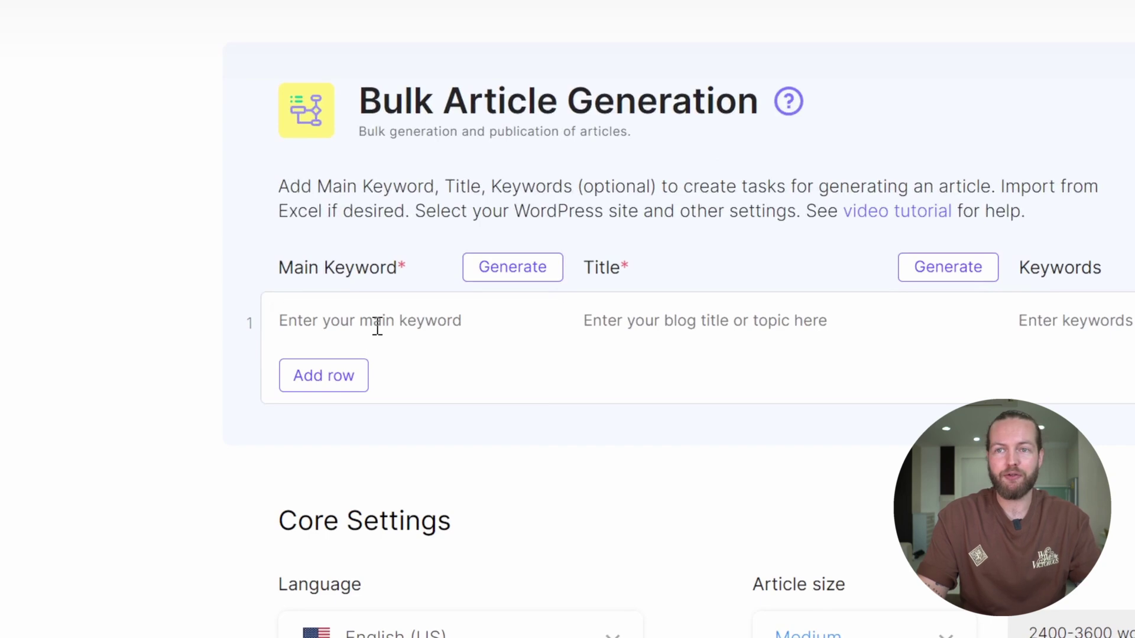
Enter four main keywords: mens fashion for summer, winter, spring and fall
{"action": "left_click", "coordinate": [377, 326]}
{"action": "type", "text": "mens fashion for s"}
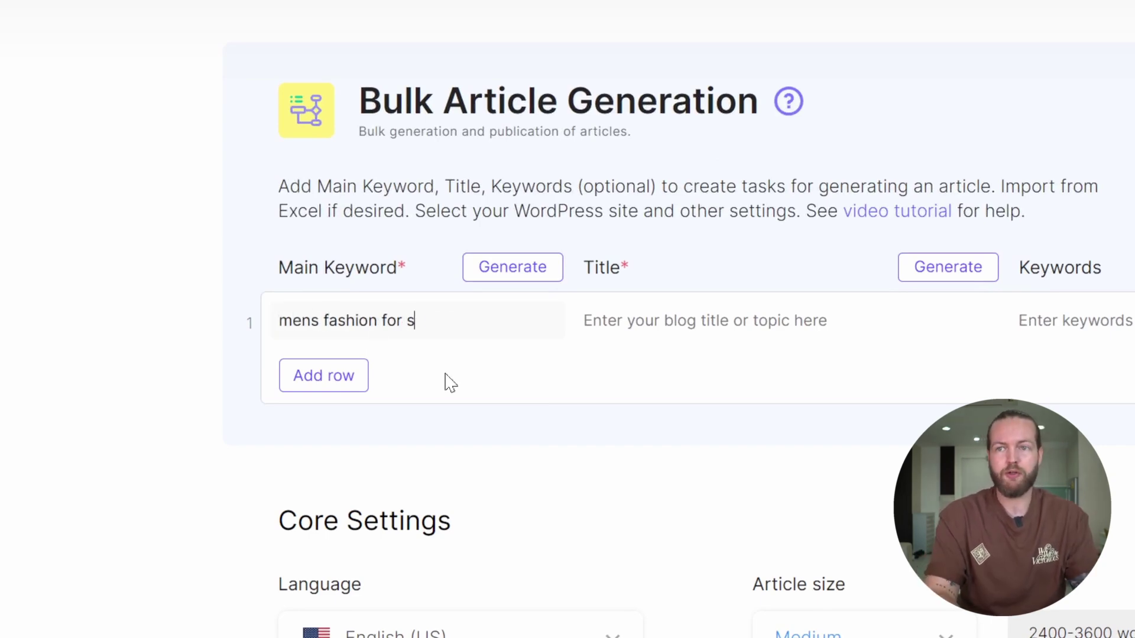
{"action": "type", "text": "ummer"}
{"action": "key", "text": "Return"}
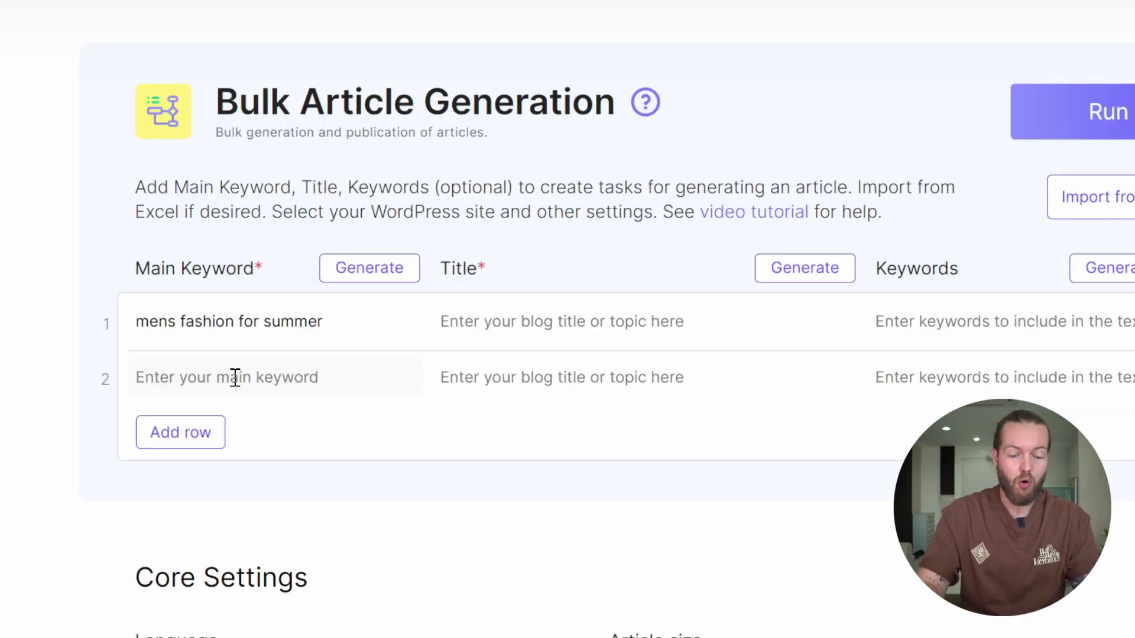
{"action": "type", "text": "mens fashion for winter"}
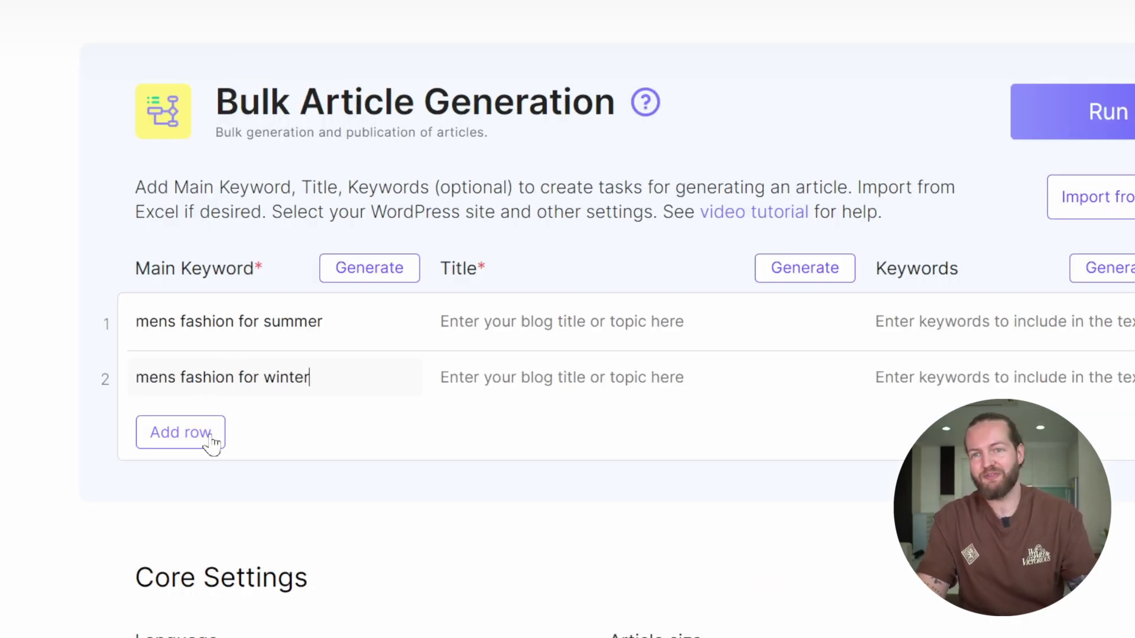
{"action": "left_click", "coordinate": [213, 441]}
{"action": "type", "text": "mens fashion for spring"}
{"action": "key", "text": "Return"}
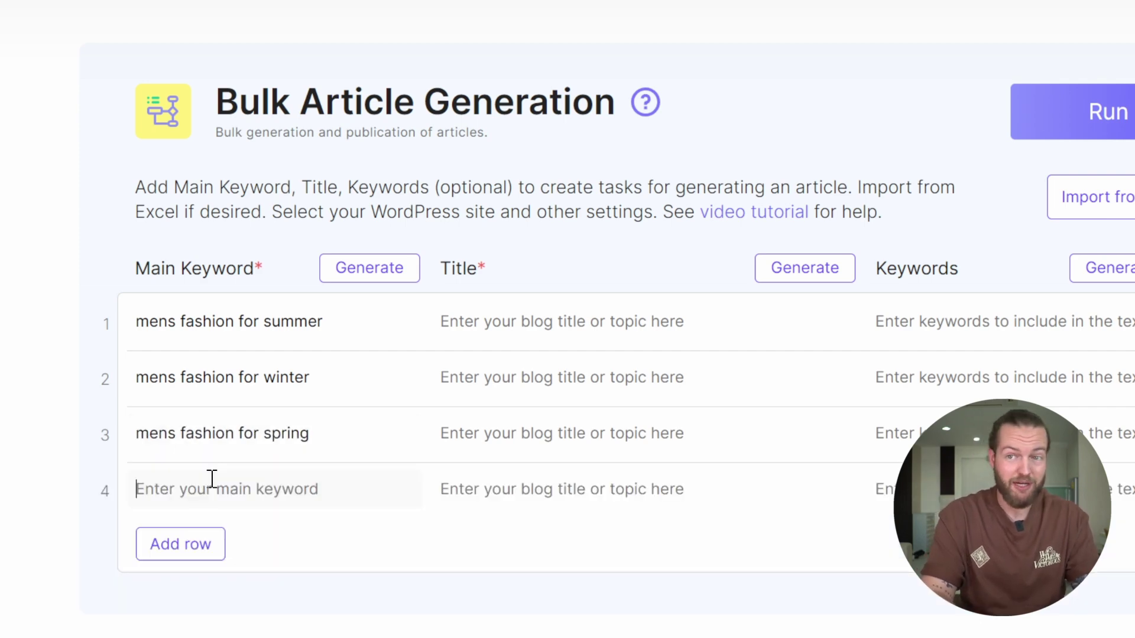
{"action": "type", "text": "mens fashion for fall"}
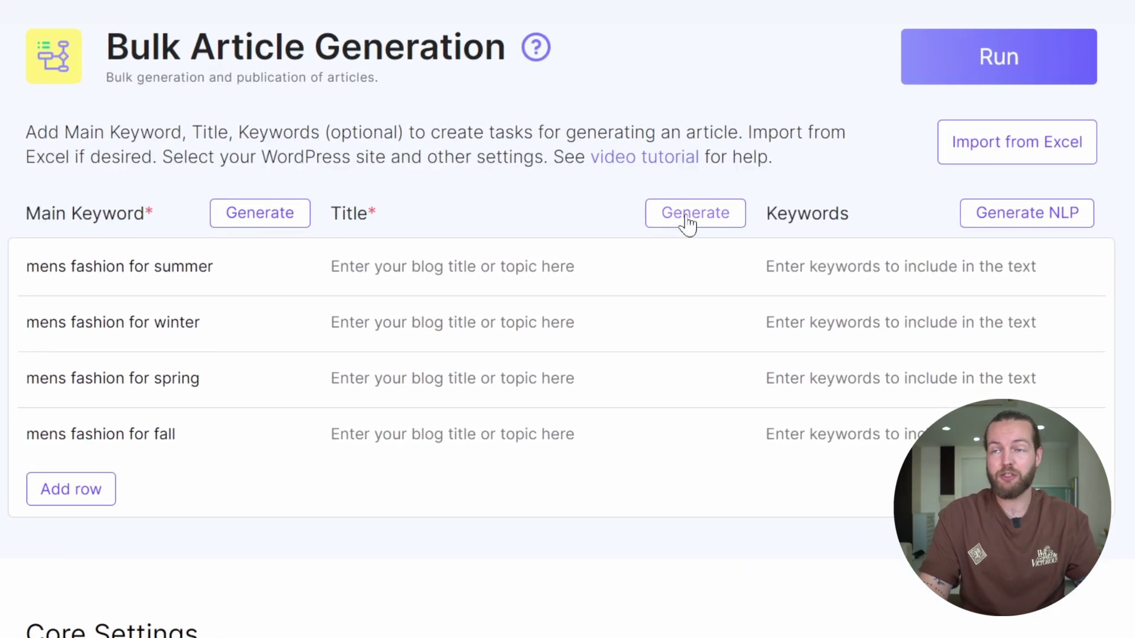
Generate titles and NLP keyword lists for all four seasonal rows
{"action": "left_click", "coordinate": [688, 223]}
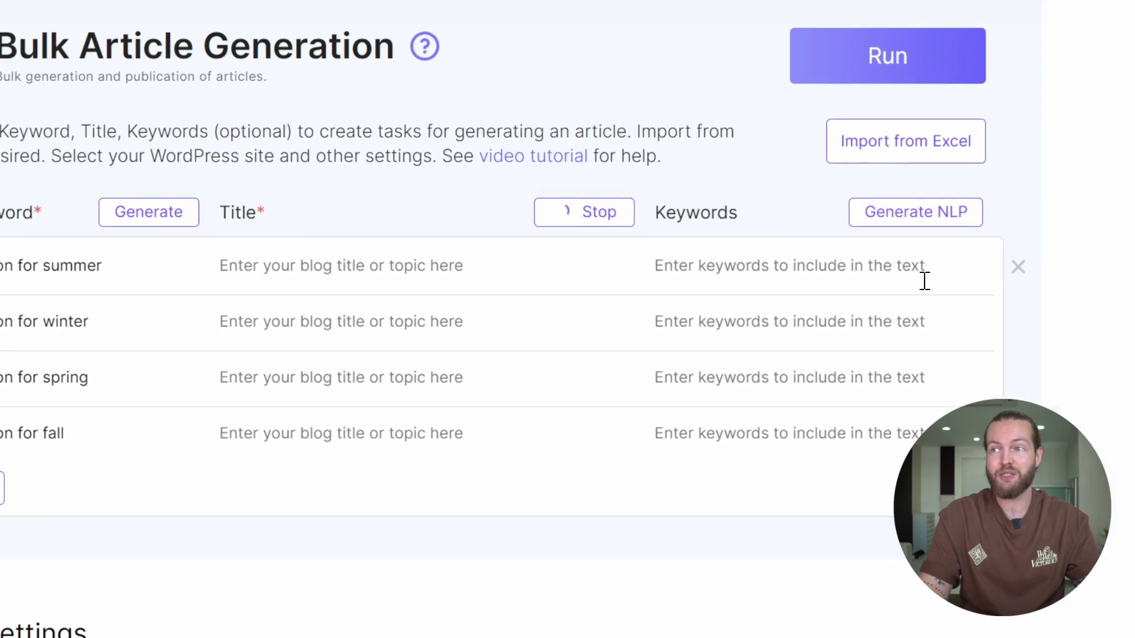
{"action": "left_click", "coordinate": [828, 223]}
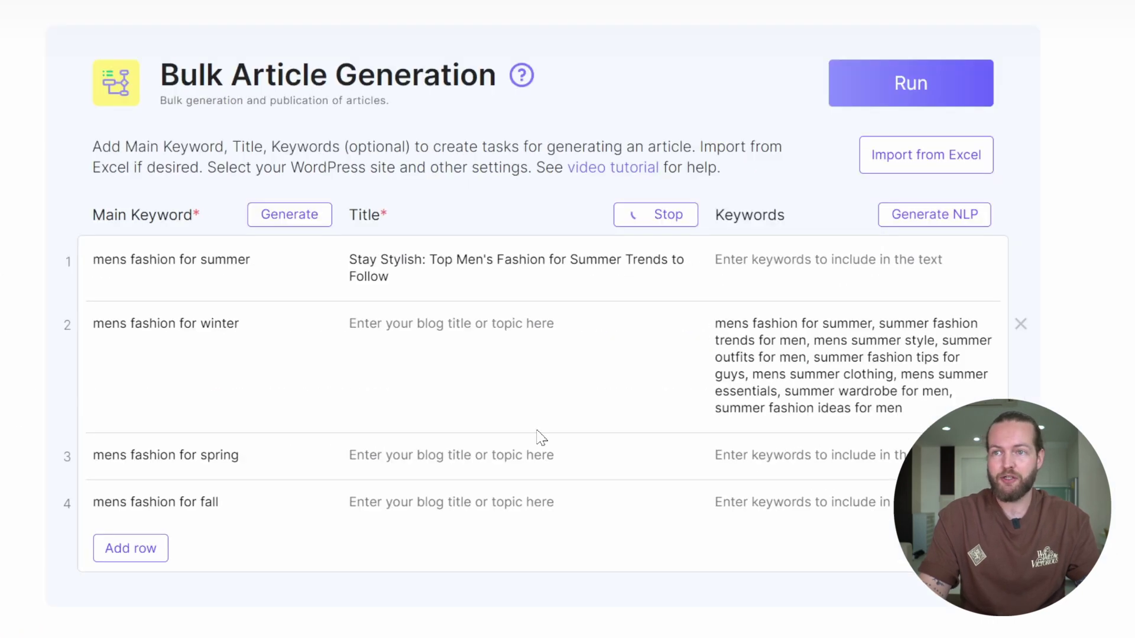
{"action": "left_click", "coordinate": [946, 222]}
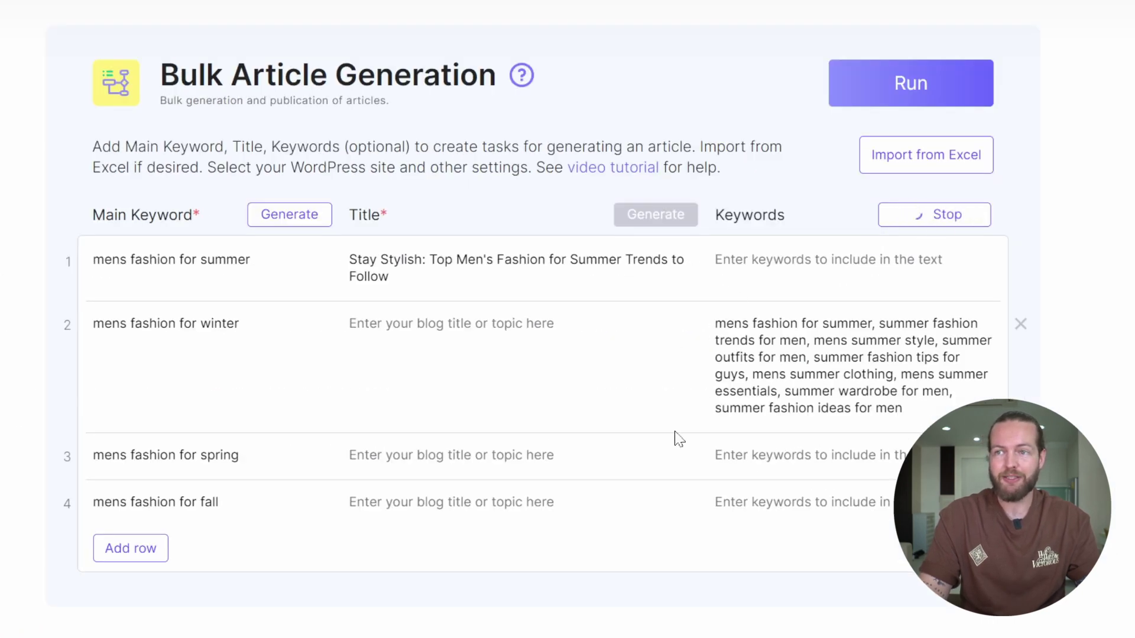
{"action": "scroll", "coordinate": [607, 507], "scroll_direction": "down", "scroll_amount": 2}
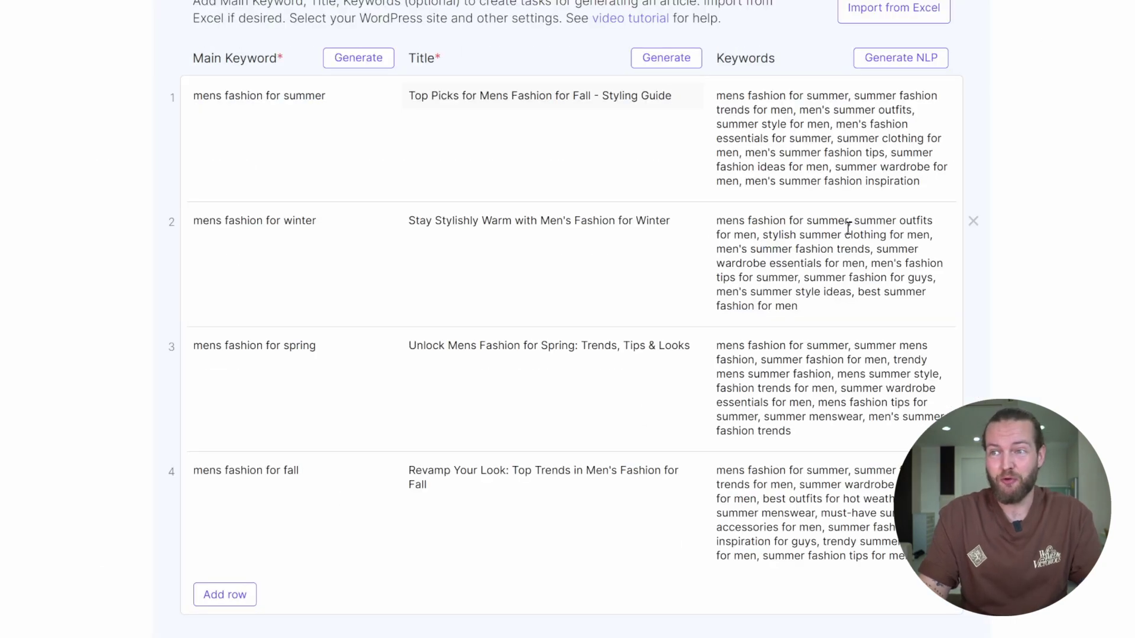
{"action": "mouse_move", "coordinate": [854, 224]}
{"action": "left_mouse_down"}
{"action": "mouse_move", "coordinate": [917, 224]}
{"action": "mouse_move", "coordinate": [760, 236]}
{"action": "left_mouse_up"}
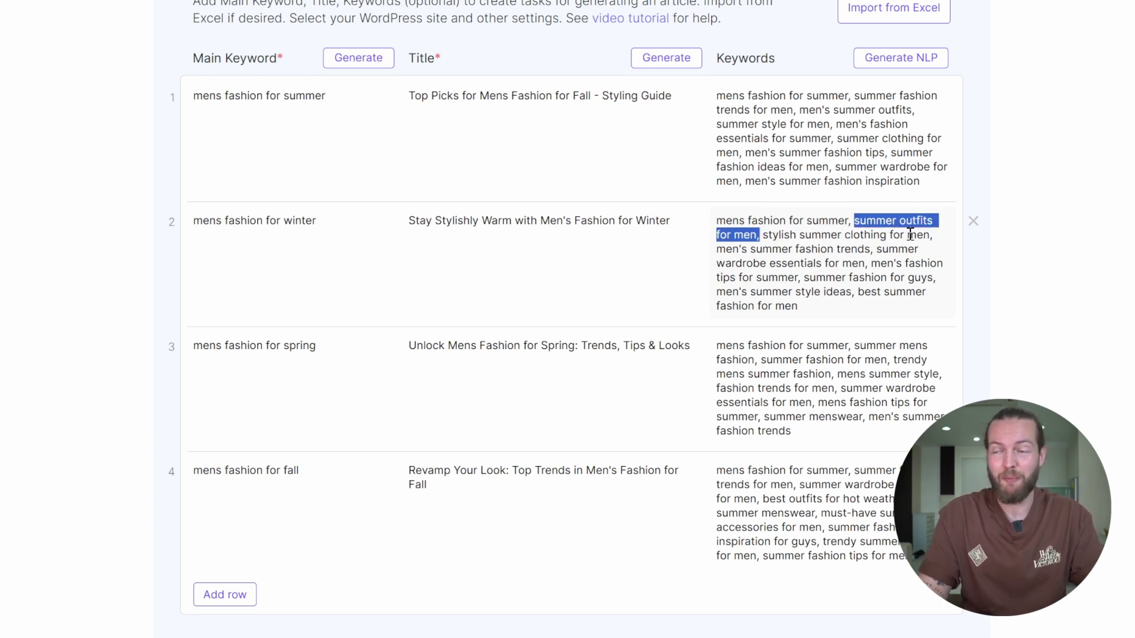
{"action": "left_click_drag", "start_coordinate": [684, 225], "coordinate": [408, 224]}
Set the bulk article size to X-Small
{"action": "left_click", "coordinate": [1022, 301]}
{"action": "scroll", "coordinate": [1023, 301], "scroll_direction": "down", "scroll_amount": 7}
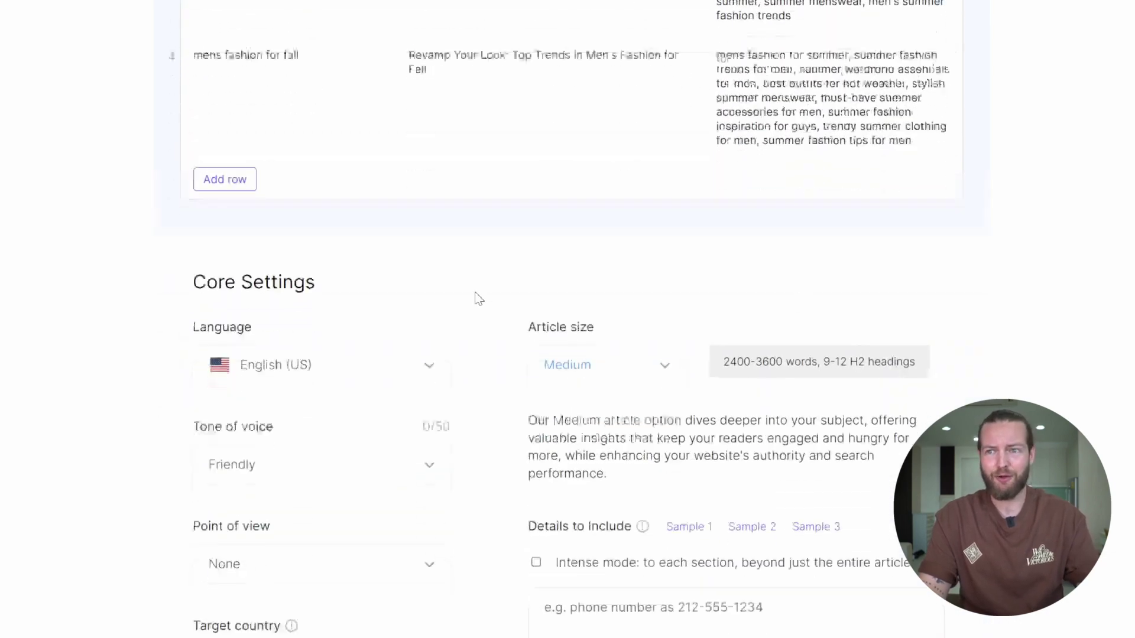
{"action": "scroll", "coordinate": [475, 290], "scroll_direction": "down", "scroll_amount": 2}
{"action": "left_click", "coordinate": [606, 227]}
{"action": "left_click", "coordinate": [601, 275]}
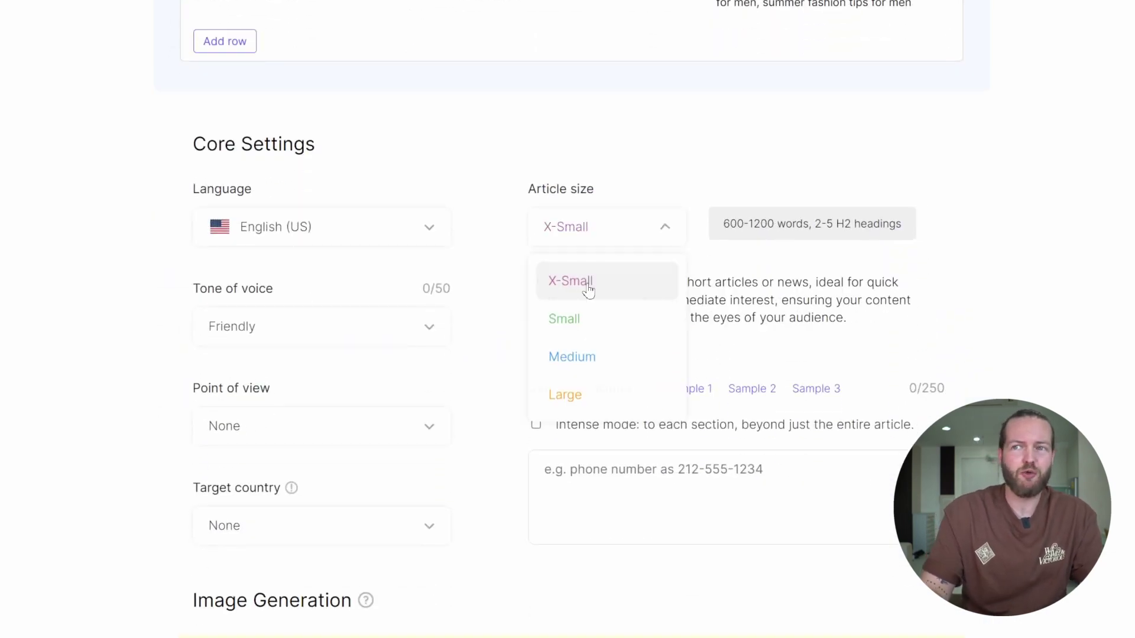
{"action": "scroll", "coordinate": [502, 337], "scroll_direction": "down", "scroll_amount": 5}
{"action": "scroll", "coordinate": [413, 236], "scroll_direction": "up", "scroll_amount": 3}
Add 'mens fashion' as the WordPress post tag
{"action": "left_click", "coordinate": [381, 188]}
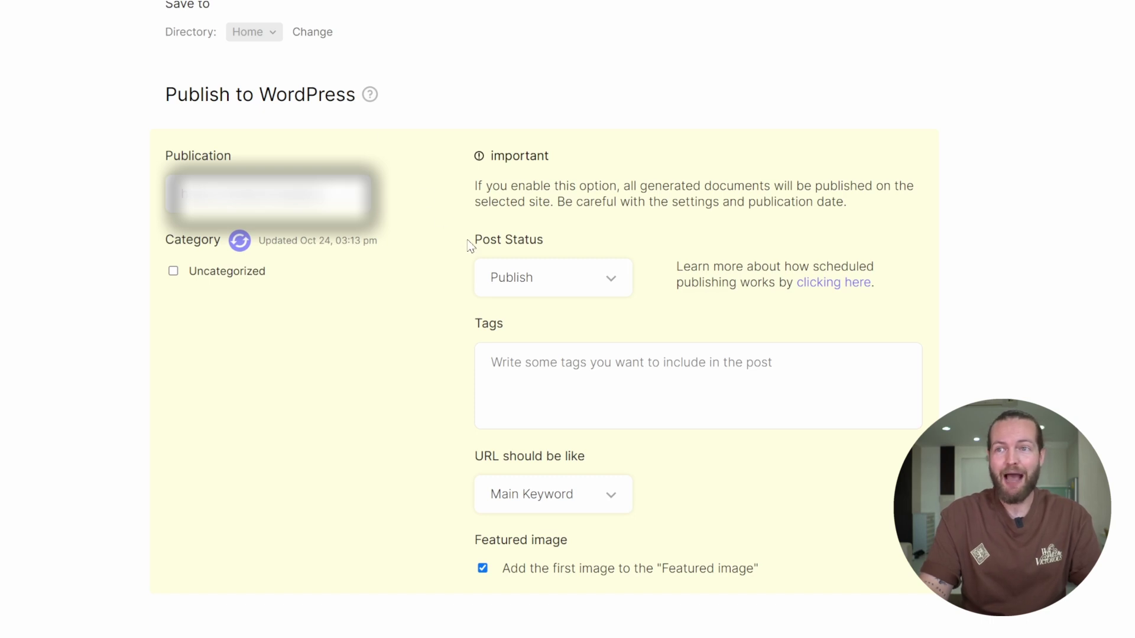
{"action": "left_click_drag", "start_coordinate": [470, 239], "coordinate": [535, 240]}
{"action": "left_click", "coordinate": [572, 282]}
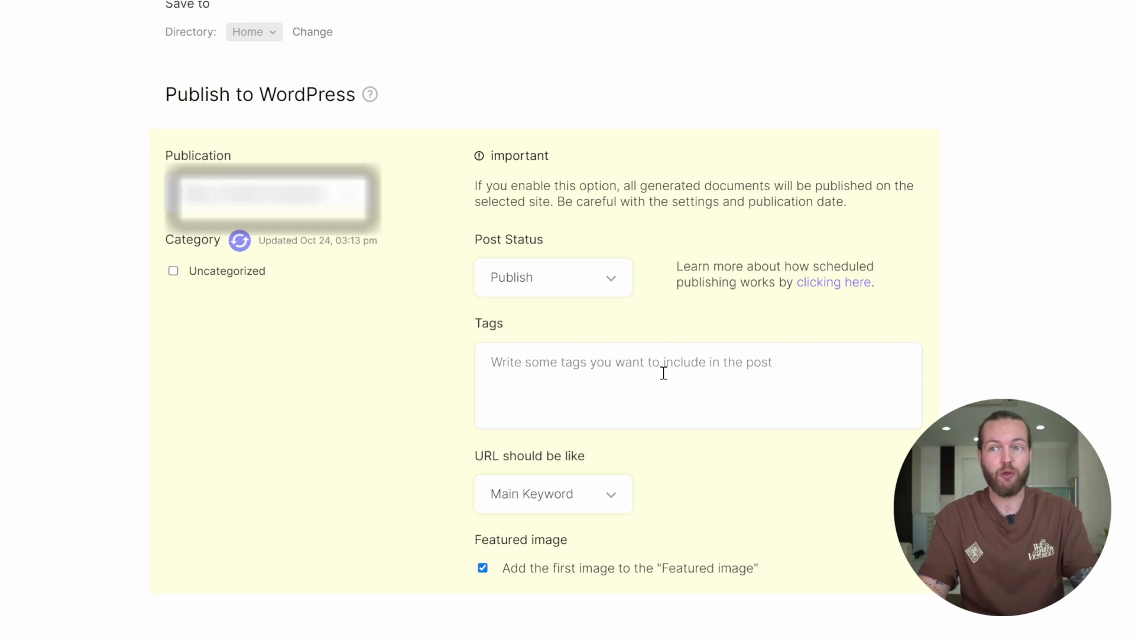
{"action": "type", "text": "mens fashion"}
{"action": "key", "text": "Return"}
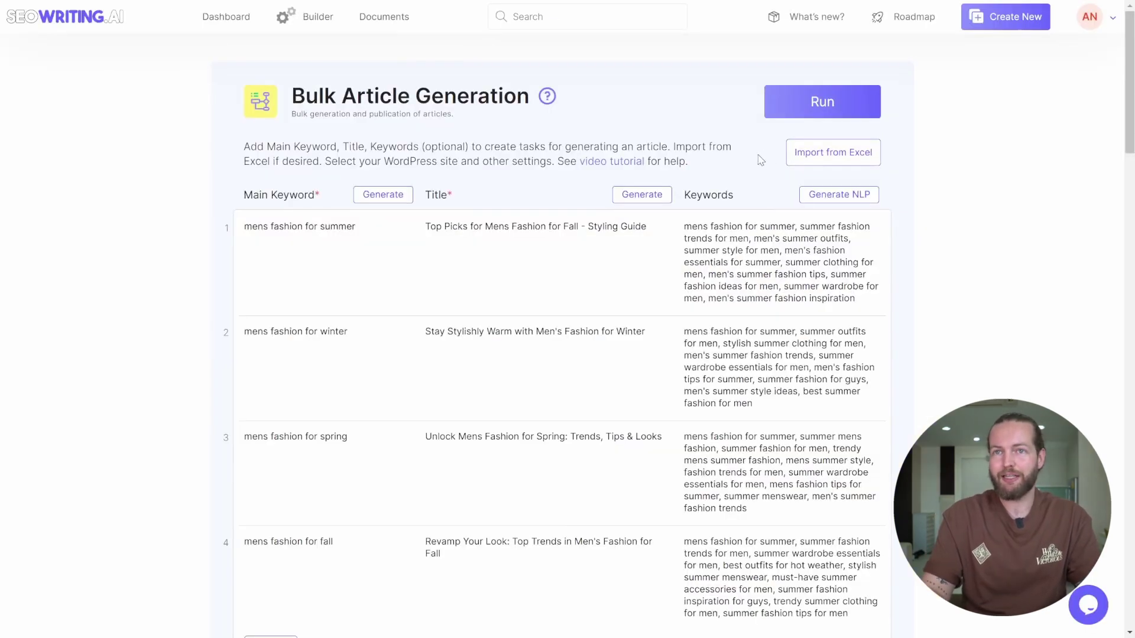
Run the bulk job for the four seasonal articles and scroll through the results
{"action": "left_click", "coordinate": [849, 110]}
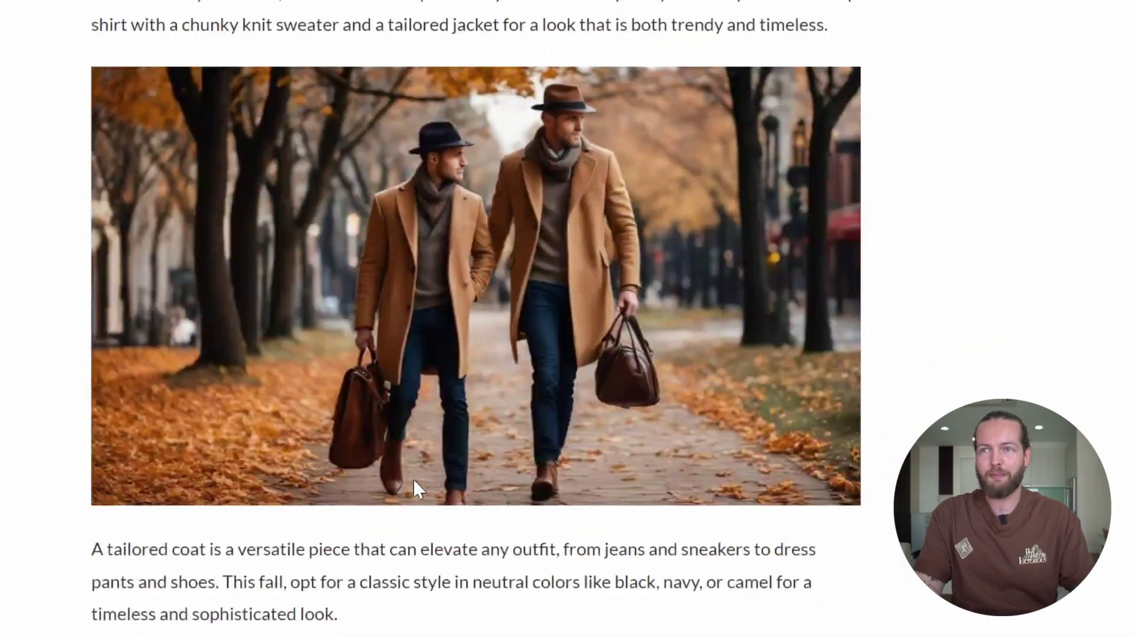
{"action": "scroll", "coordinate": [414, 480], "scroll_direction": "down", "scroll_amount": 10}
{"action": "scroll", "coordinate": [425, 481], "scroll_direction": "down", "scroll_amount": 10}
{"action": "scroll", "coordinate": [591, 384], "scroll_direction": "down", "scroll_amount": 10}
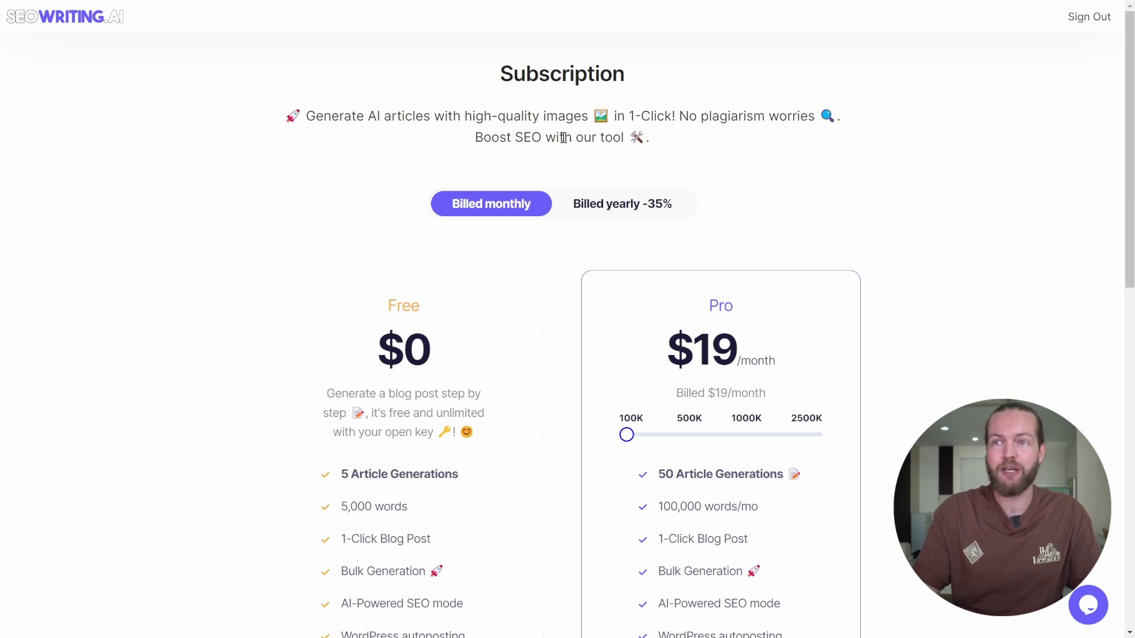
{"action": "scroll", "coordinate": [626, 145], "scroll_direction": "down", "scroll_amount": 2}
{"action": "scroll", "coordinate": [561, 172], "scroll_direction": "down", "scroll_amount": 2}
{"action": "left_click_drag", "start_coordinate": [455, 159], "coordinate": [370, 148]}
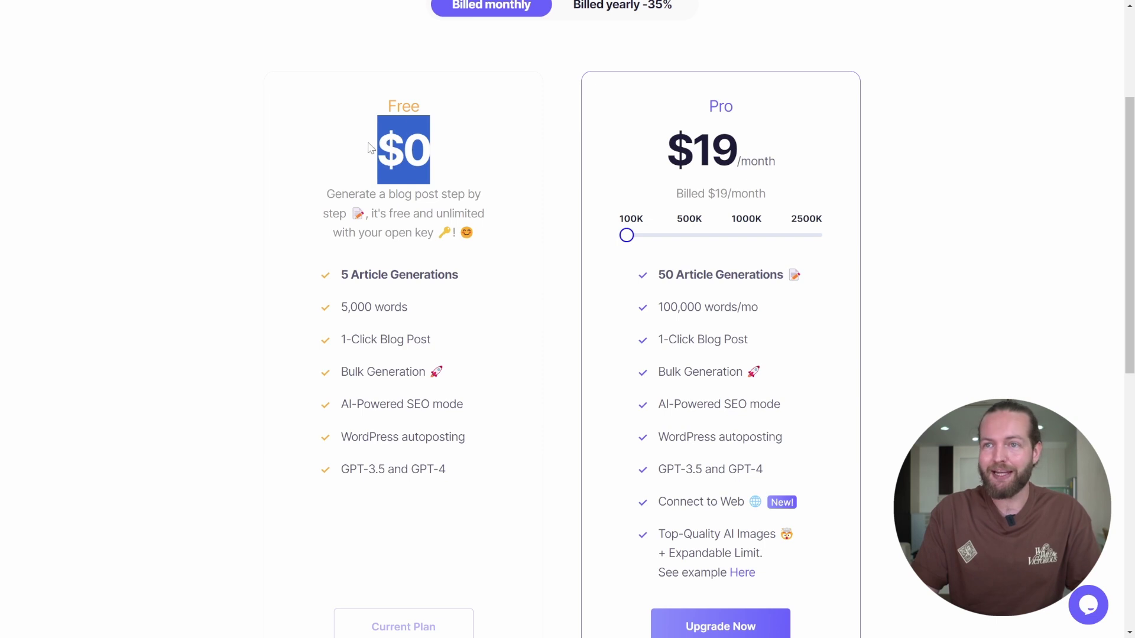
{"action": "left_click", "coordinate": [523, 167]}
{"action": "left_click_drag", "start_coordinate": [340, 276], "coordinate": [462, 280]}
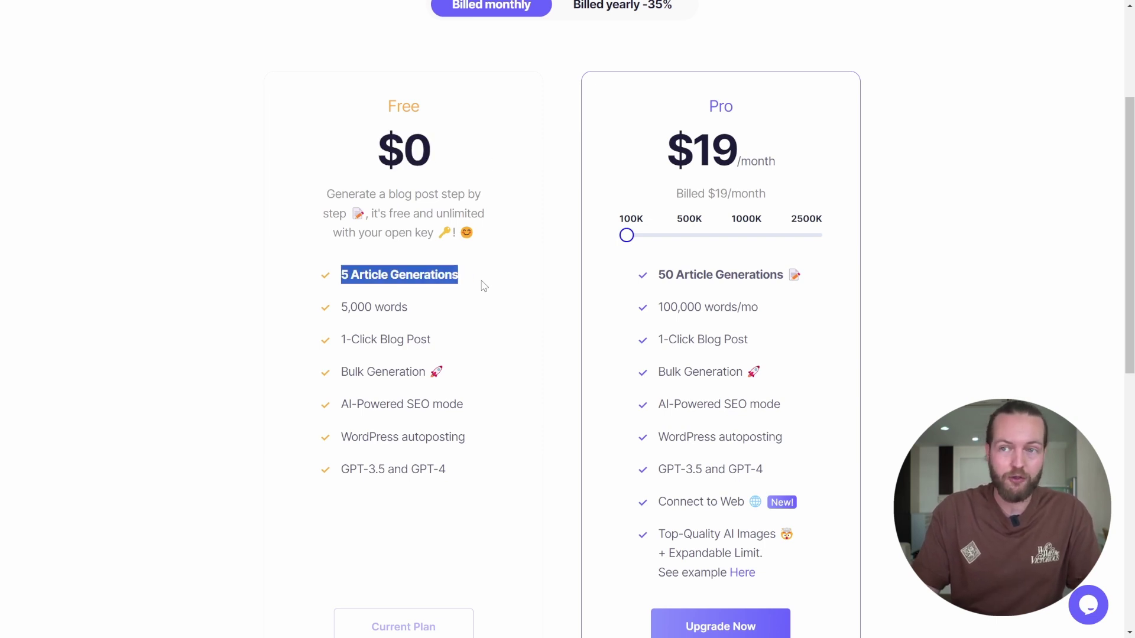
{"action": "left_click", "coordinate": [454, 311]}
{"action": "left_click_drag", "start_coordinate": [341, 308], "coordinate": [394, 309]}
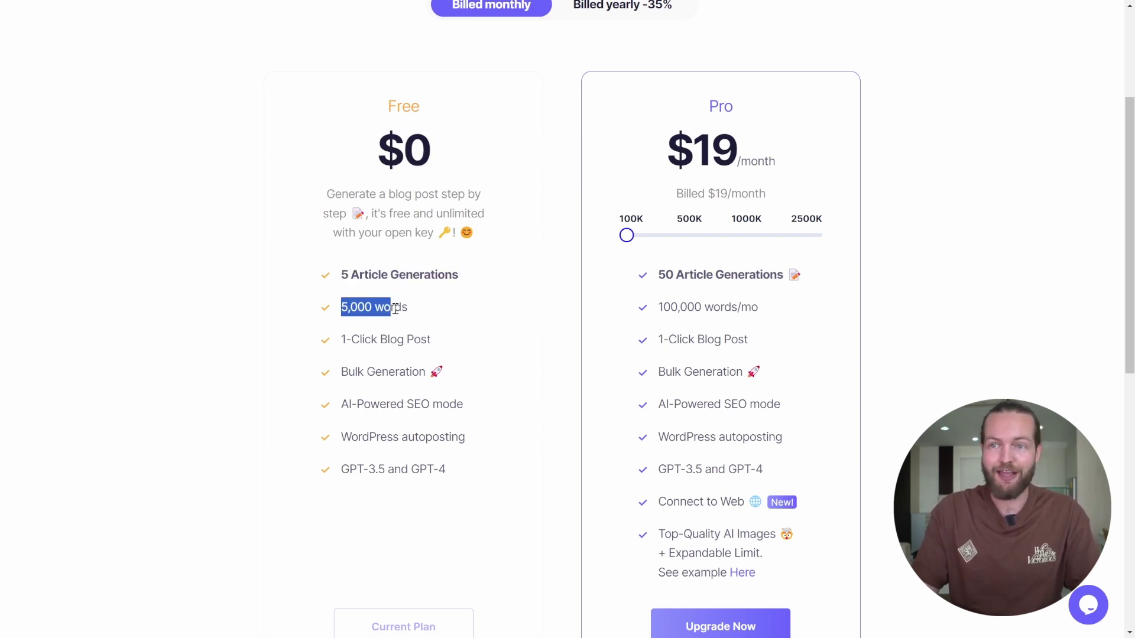
{"action": "left_click", "coordinate": [478, 319]}
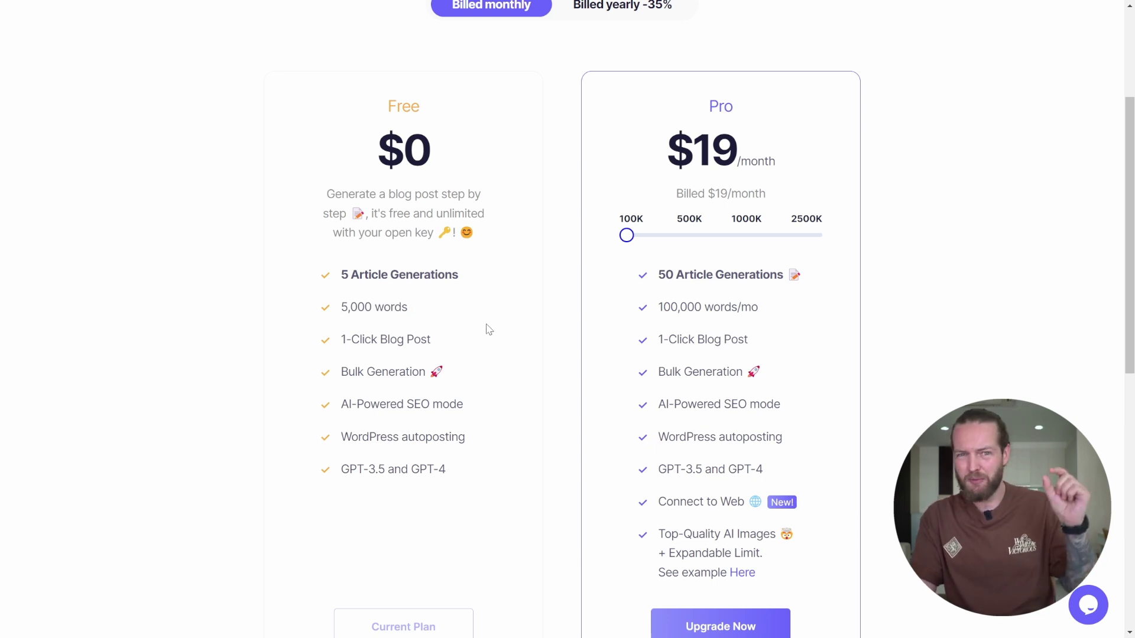
{"action": "scroll", "coordinate": [486, 370], "scroll_direction": "down", "scroll_amount": 1}
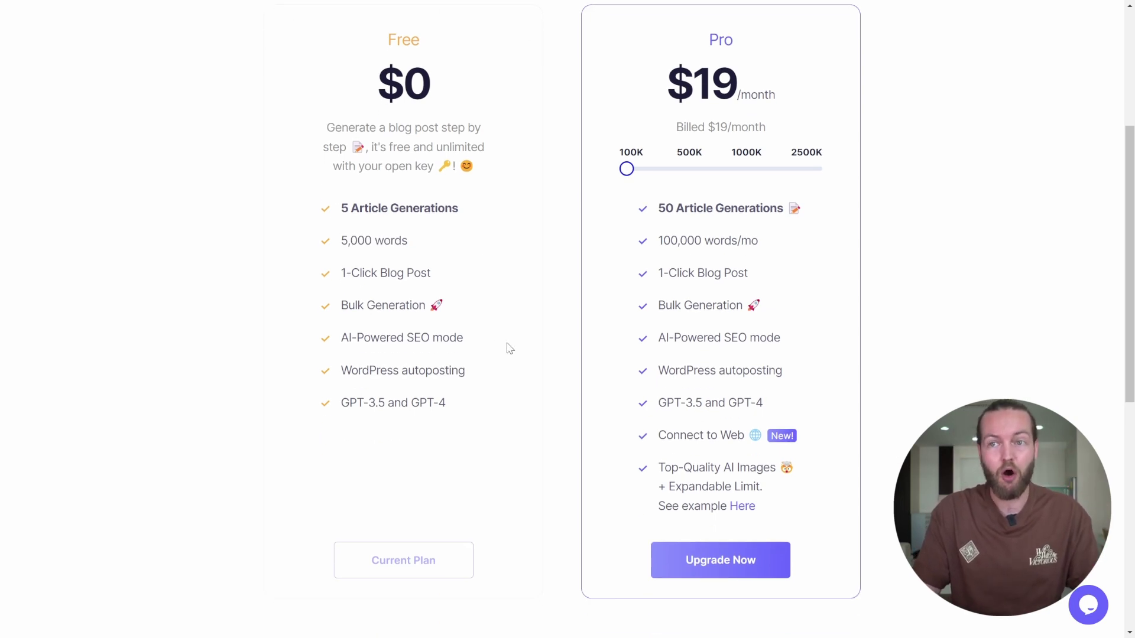
{"action": "left_click_drag", "start_coordinate": [342, 273], "coordinate": [456, 283]}
{"action": "left_click_drag", "start_coordinate": [342, 307], "coordinate": [496, 313]}
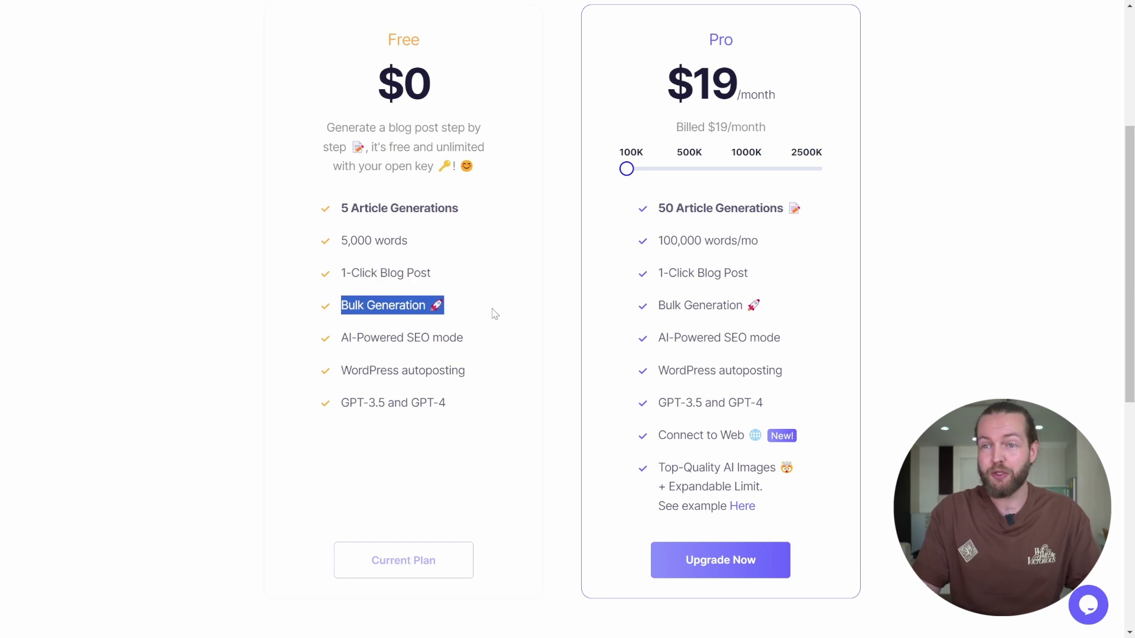
{"action": "mouse_move", "coordinate": [329, 341]}
{"action": "left_mouse_down"}
{"action": "mouse_move", "coordinate": [510, 346]}
{"action": "mouse_move", "coordinate": [481, 375]}
{"action": "mouse_move", "coordinate": [355, 375]}
{"action": "left_mouse_up"}
{"action": "left_click_drag", "start_coordinate": [463, 406], "coordinate": [348, 402]}
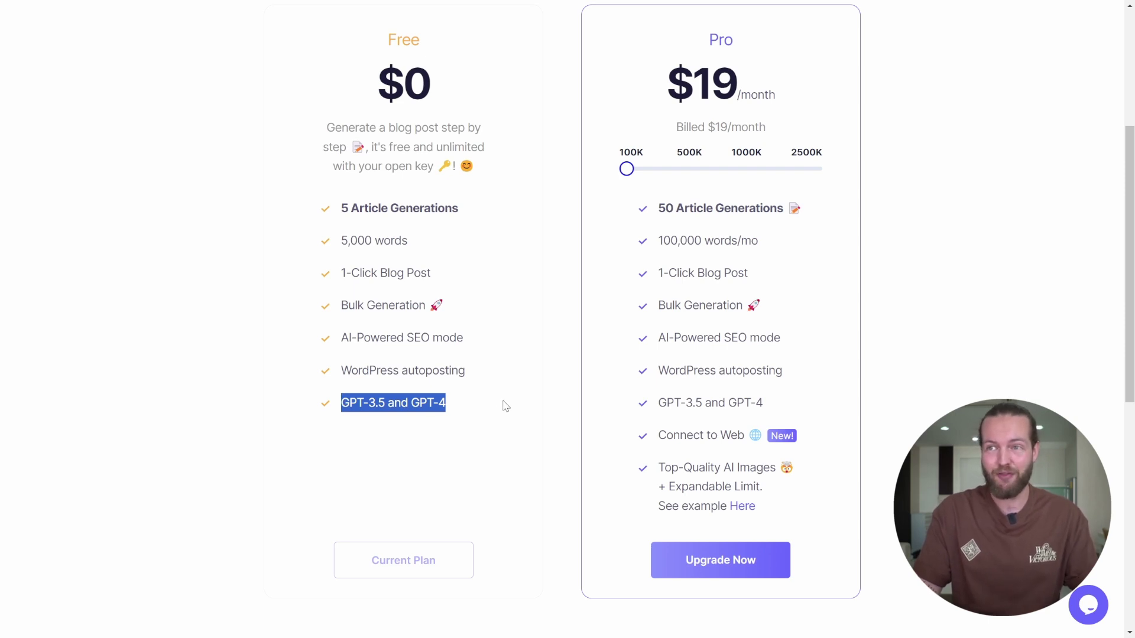
{"action": "left_click", "coordinate": [713, 232]}
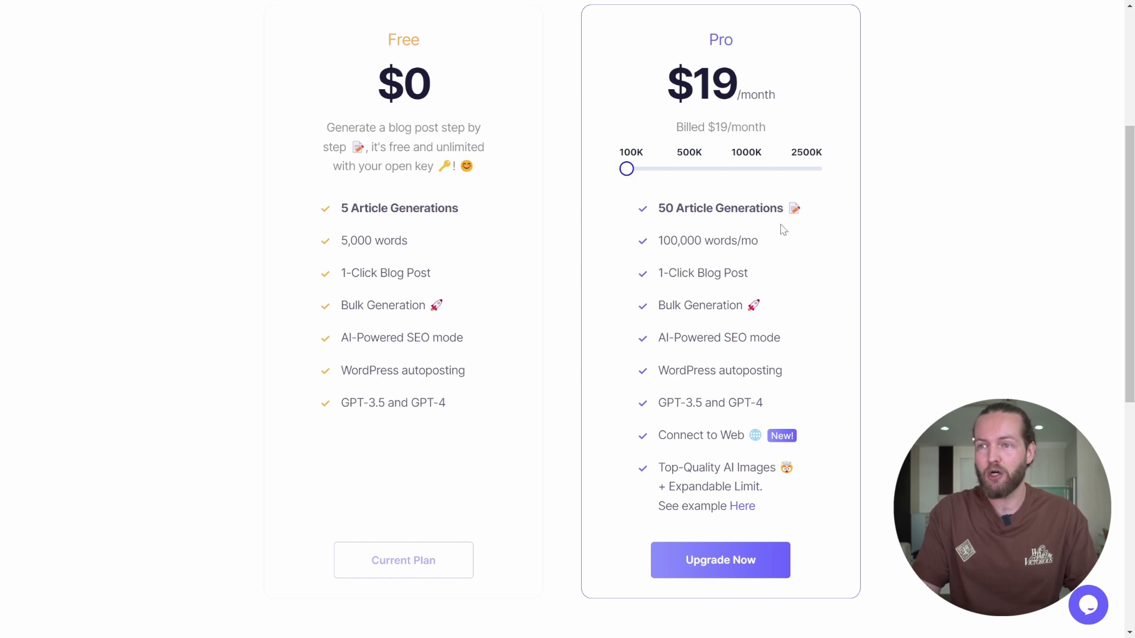
{"action": "left_click_drag", "start_coordinate": [660, 242], "coordinate": [731, 241]}
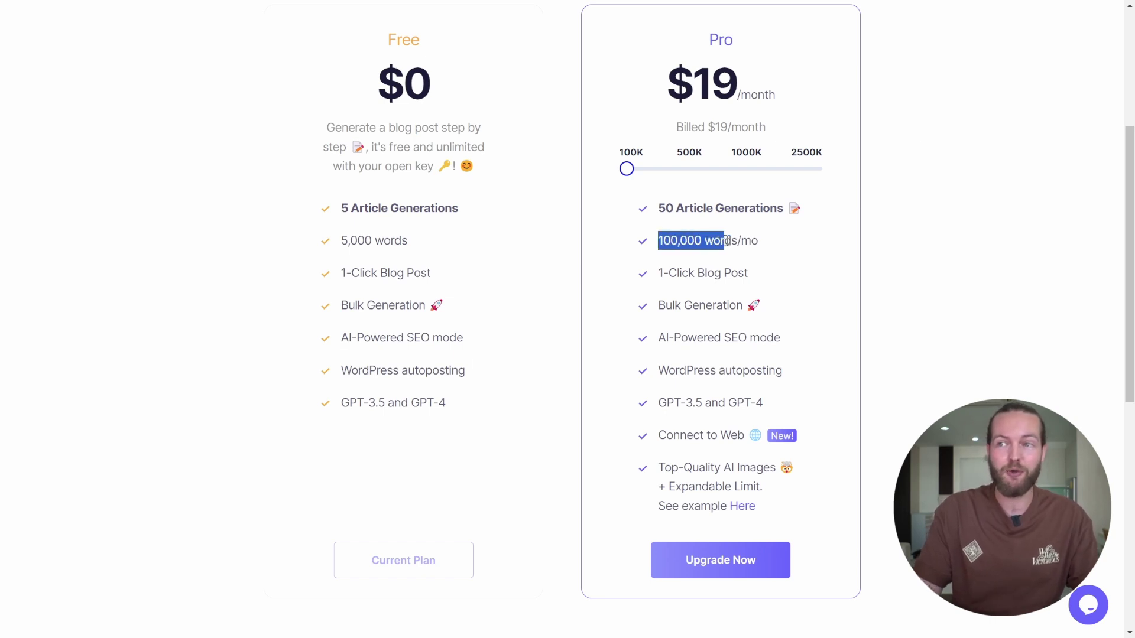
{"action": "left_click", "coordinate": [663, 209]}
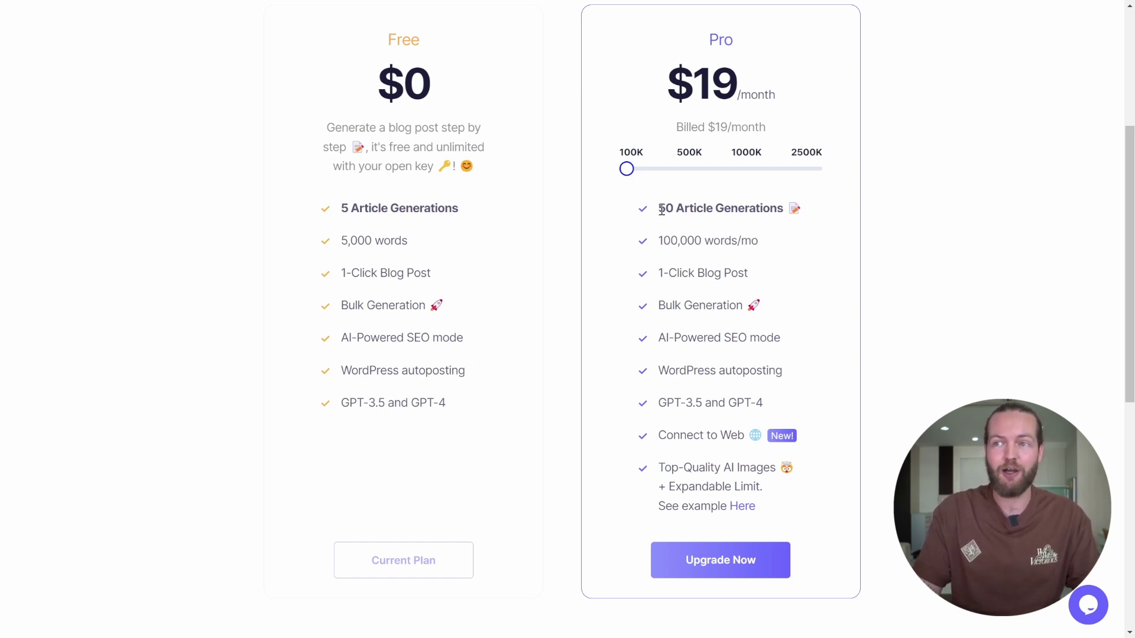
{"action": "left_click_drag", "start_coordinate": [670, 210], "coordinate": [792, 208]}
{"action": "left_click", "coordinate": [900, 211]}
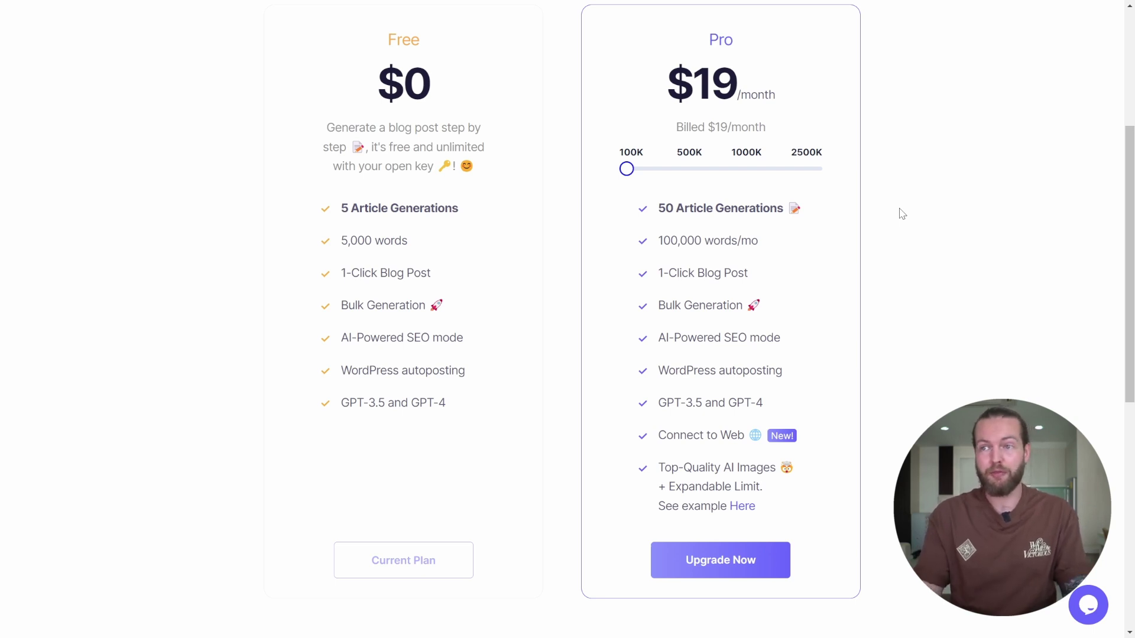
Step the Pro plan slider from $19 through 500K and 1000K up to 2500K
{"action": "left_click_drag", "start_coordinate": [673, 208], "coordinate": [790, 211]}
{"action": "left_click_drag", "start_coordinate": [673, 103], "coordinate": [818, 110]}
{"action": "left_click", "coordinate": [818, 110]}
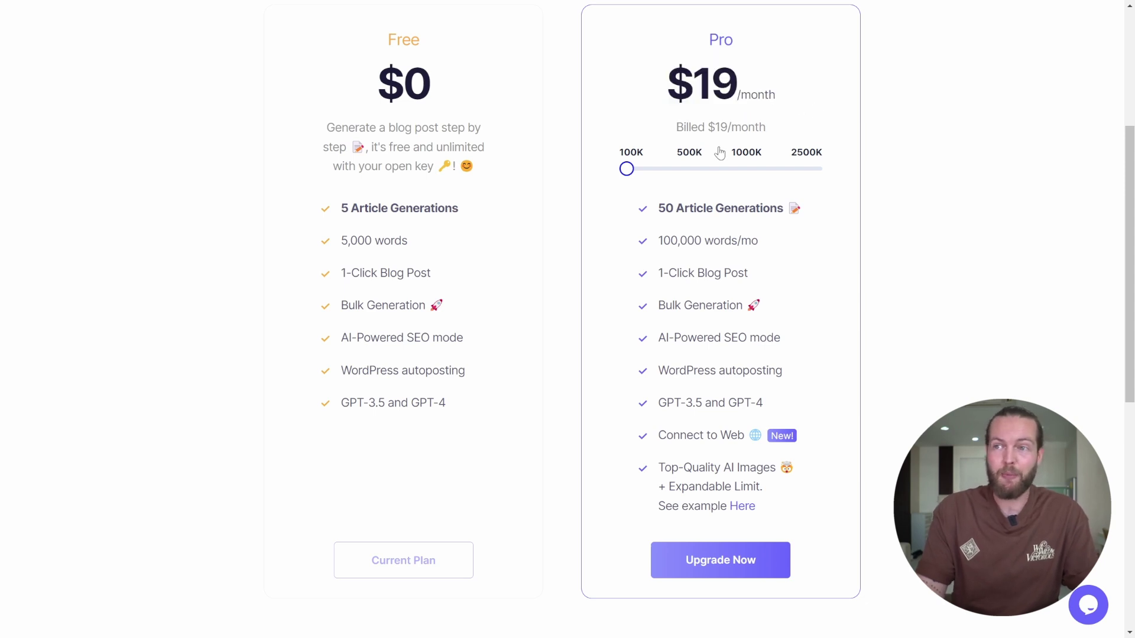
{"action": "left_click", "coordinate": [683, 169]}
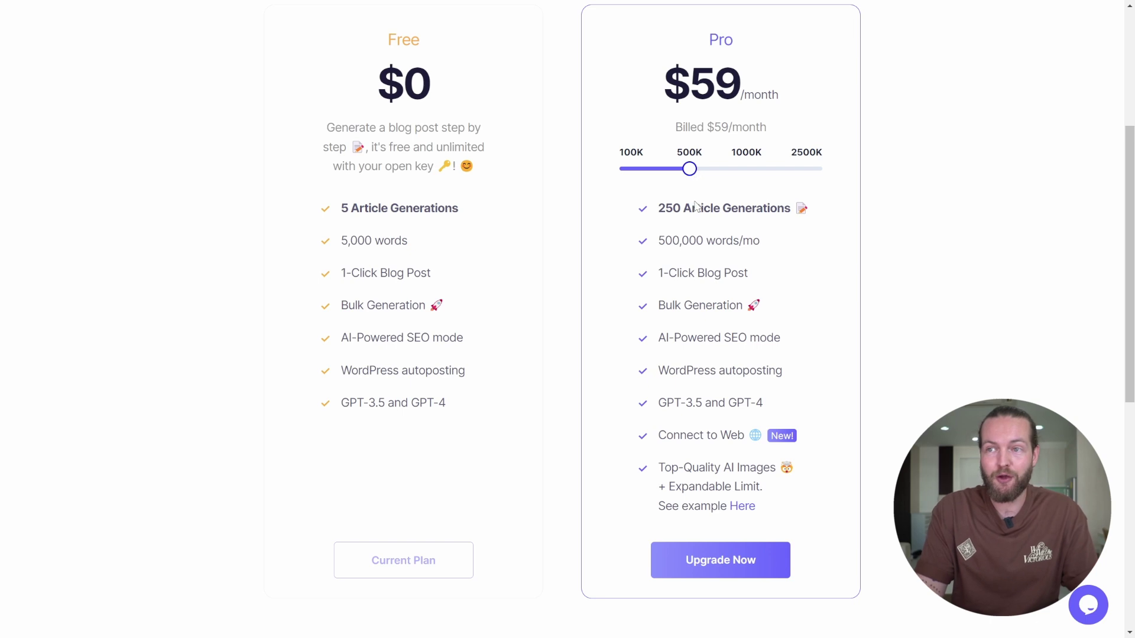
{"action": "left_click_drag", "start_coordinate": [657, 211], "coordinate": [683, 208]}
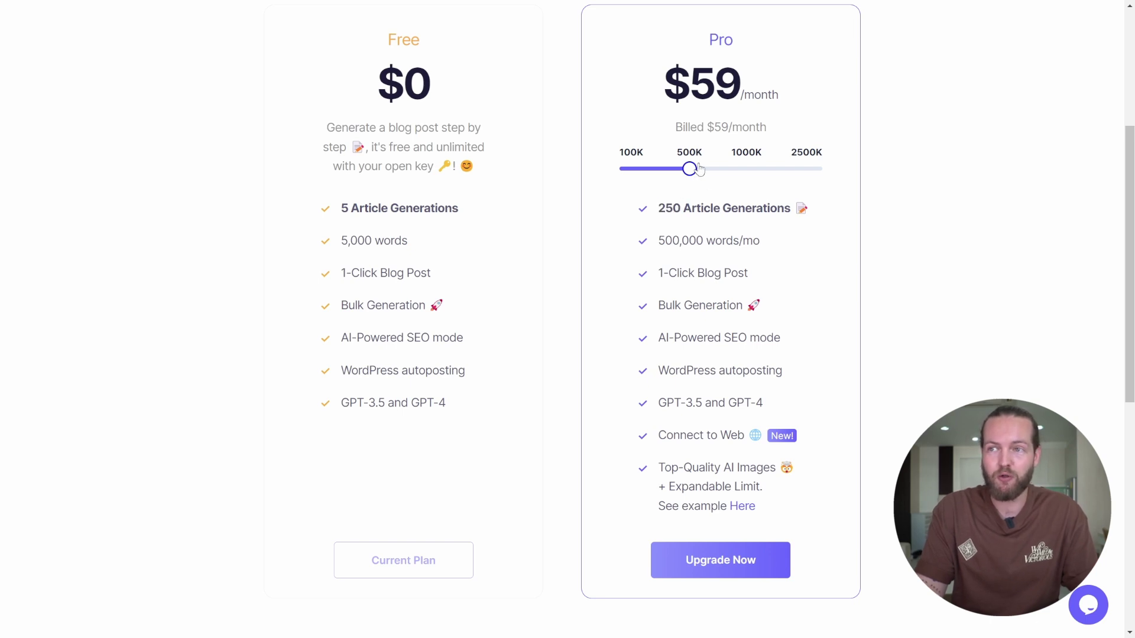
{"action": "left_click_drag", "start_coordinate": [689, 169], "coordinate": [749, 185]}
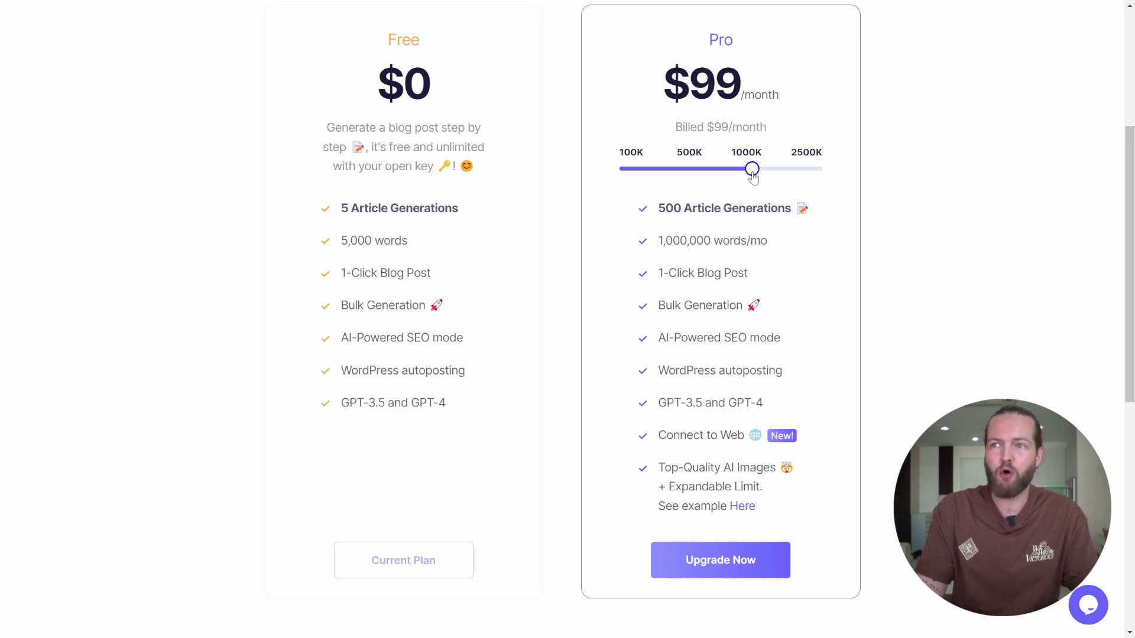
{"action": "left_click", "coordinate": [784, 173]}
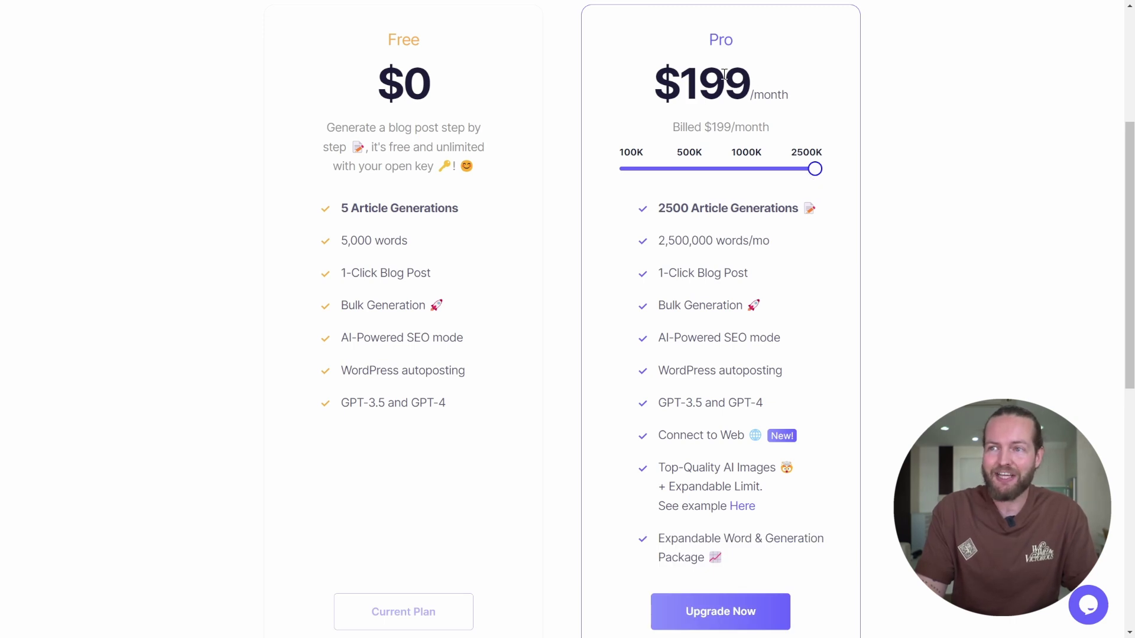
Review the 2500K tier's 2,500,000 words, Connect to Web and Top-Quality AI Images features
{"action": "left_click_drag", "start_coordinate": [660, 240], "coordinate": [698, 241]}
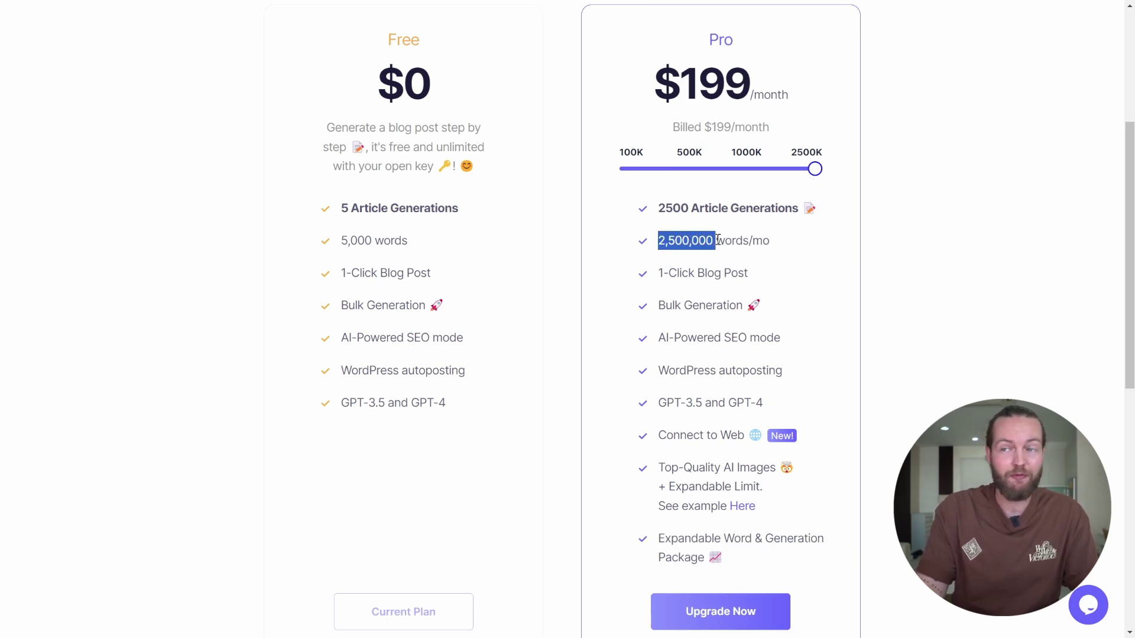
{"action": "left_click", "coordinate": [826, 303]}
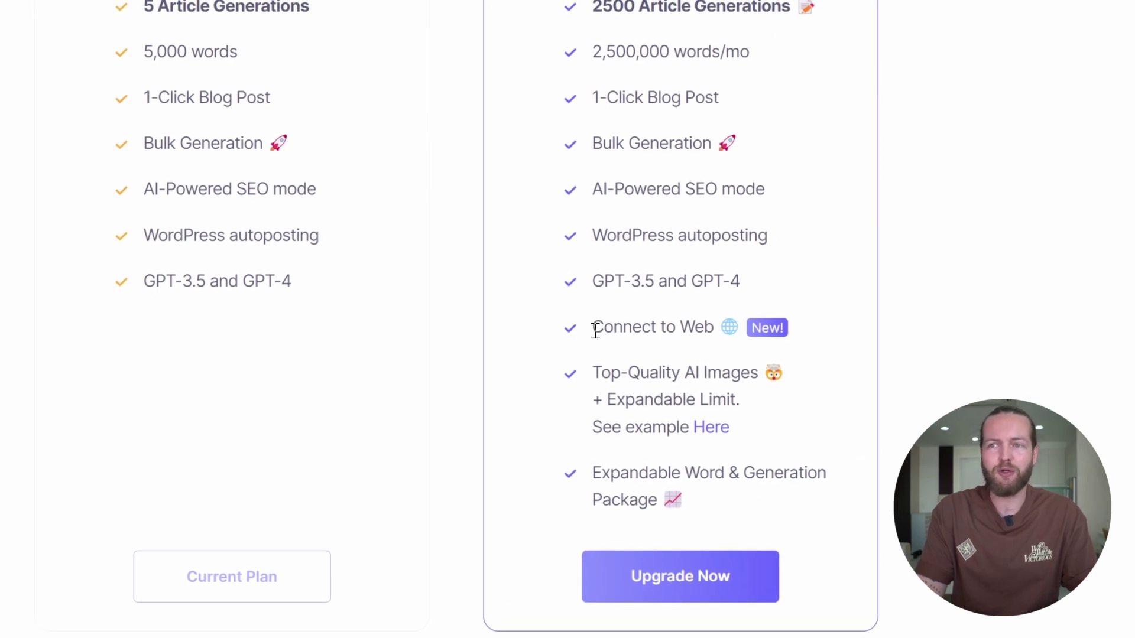
{"action": "left_click_drag", "start_coordinate": [594, 330], "coordinate": [711, 334]}
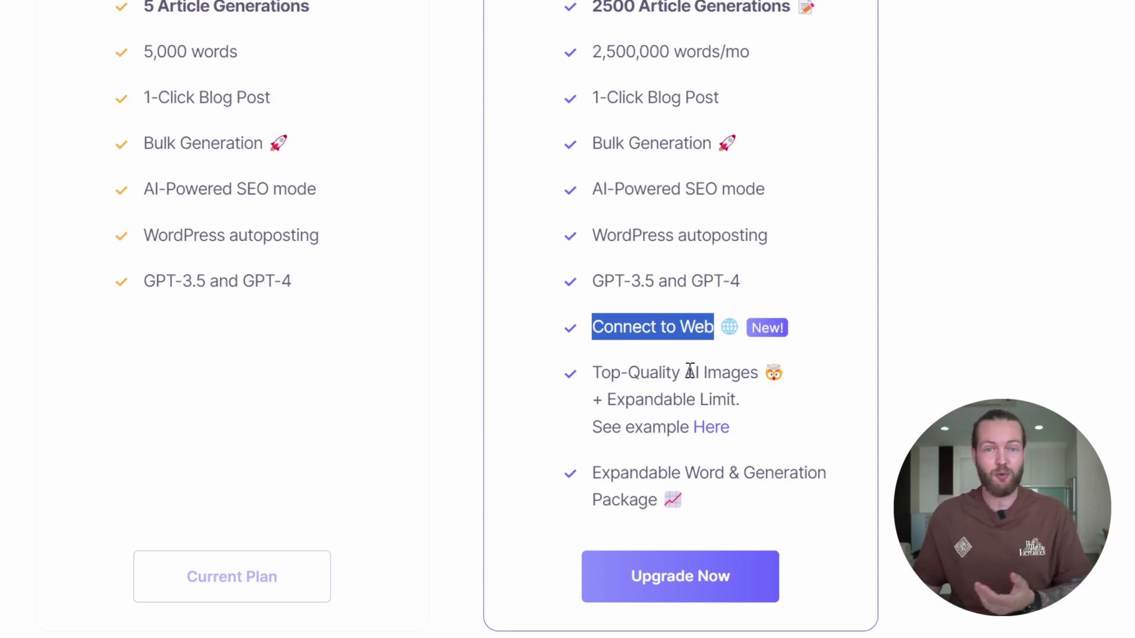
{"action": "left_click_drag", "start_coordinate": [594, 373], "coordinate": [761, 377]}
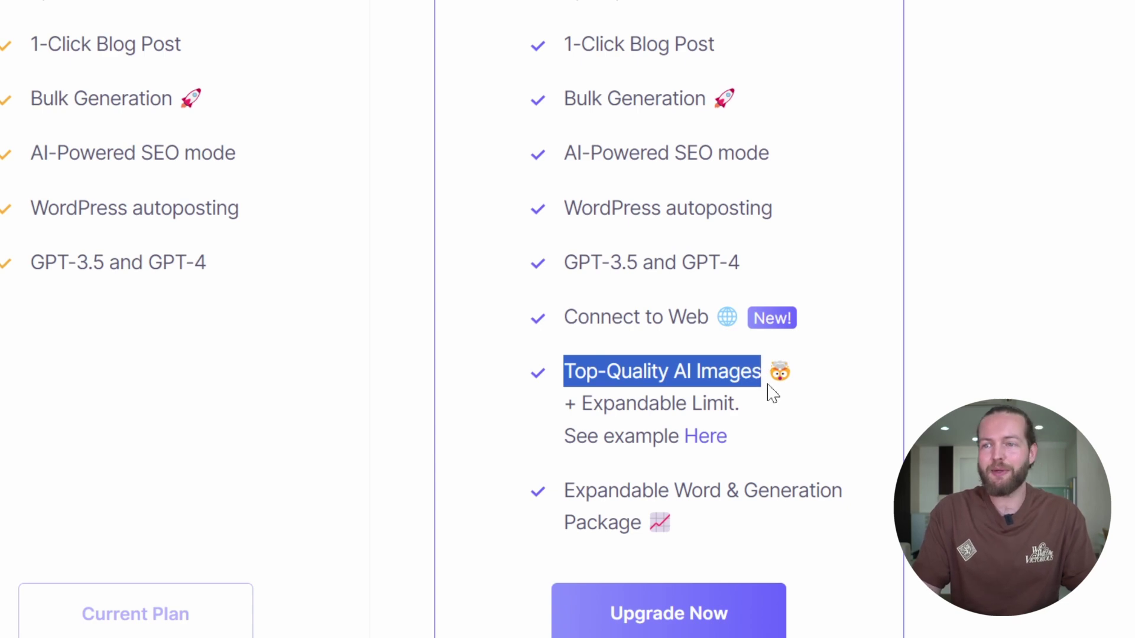
{"action": "left_click", "coordinate": [587, 408]}
{"action": "left_click_drag", "start_coordinate": [587, 408], "coordinate": [790, 426]}
{"action": "left_click", "coordinate": [790, 429]}
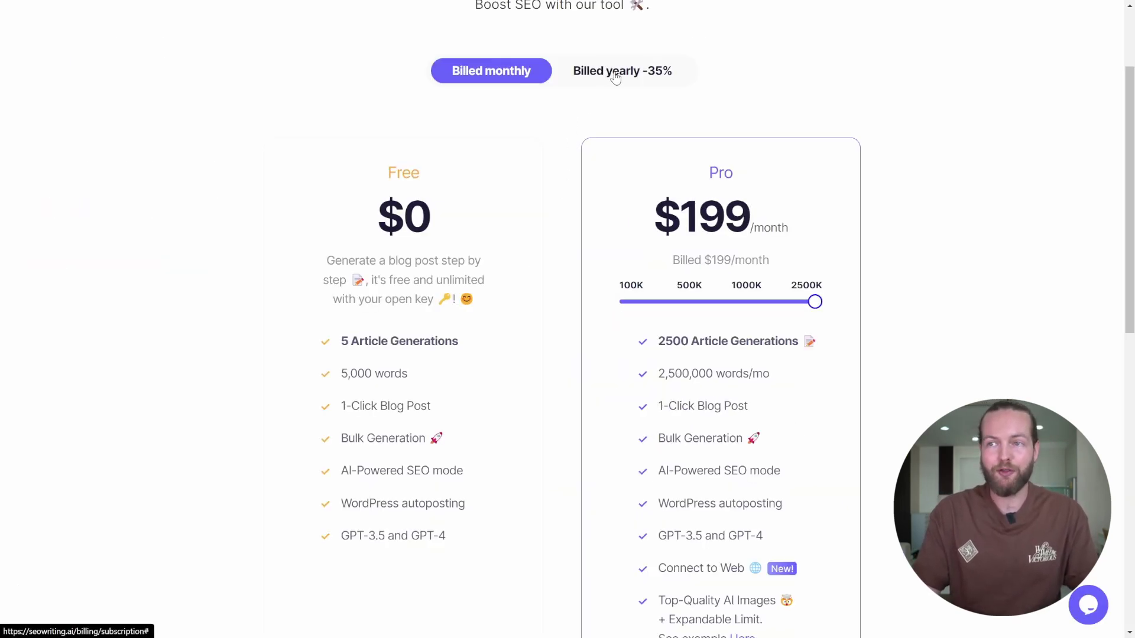
Switch to yearly billing and move the Pro plan from 100K ($12/month) to 1000K
{"action": "left_click", "coordinate": [615, 77]}
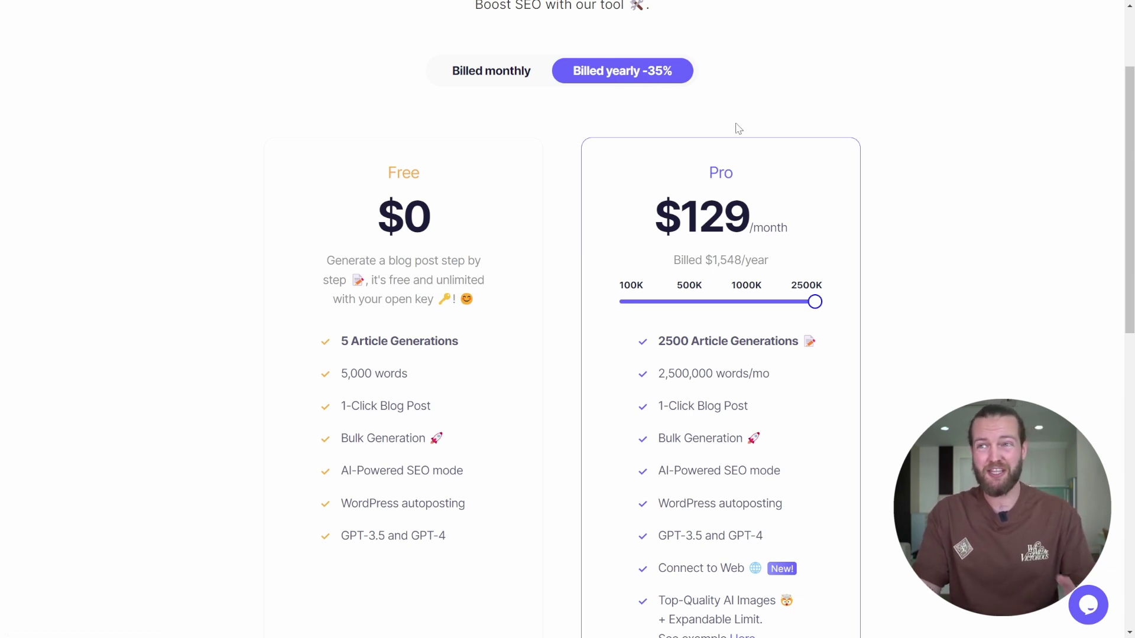
{"action": "left_click_drag", "start_coordinate": [791, 305], "coordinate": [626, 303]}
{"action": "left_click_drag", "start_coordinate": [677, 220], "coordinate": [823, 218]}
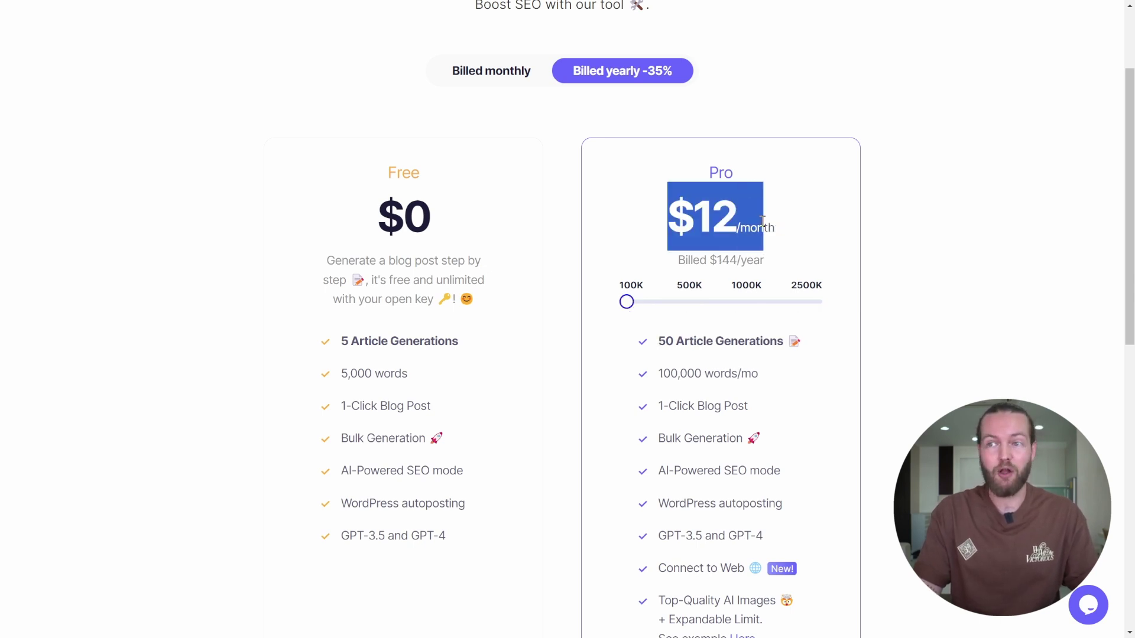
{"action": "left_click_drag", "start_coordinate": [658, 341], "coordinate": [760, 372]}
{"action": "left_click", "coordinate": [770, 361]}
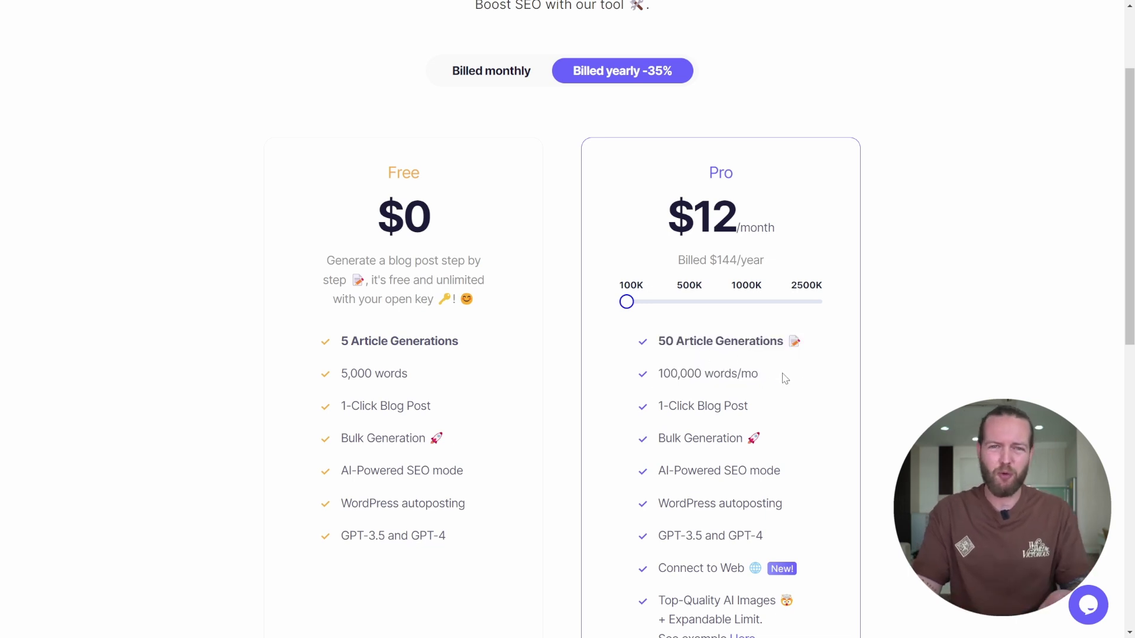
{"action": "left_click_drag", "start_coordinate": [636, 308], "coordinate": [725, 315]}
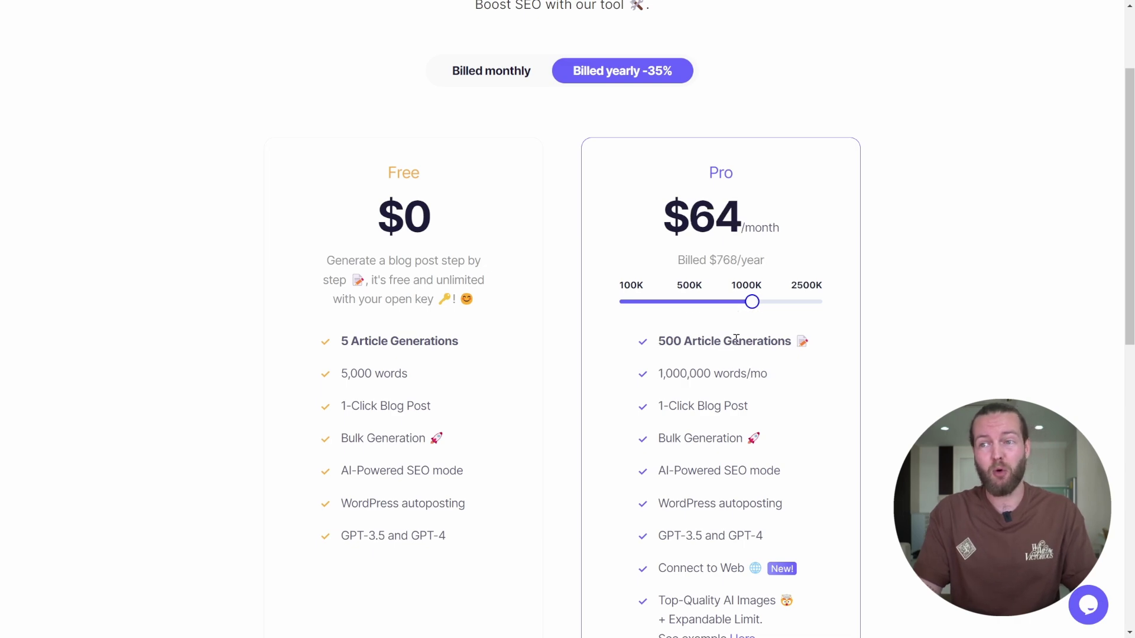